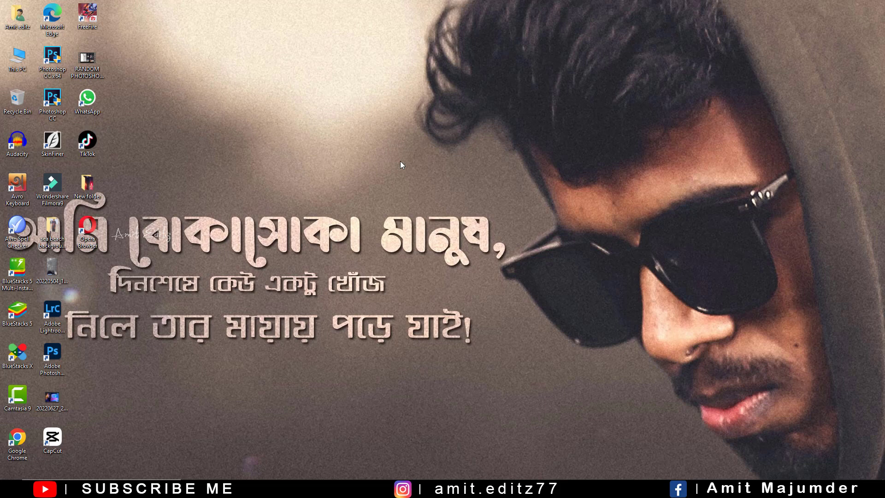
# Refresh the Windows desktop three times from its right-click menu
pyautogui.rightClick(348, 171)
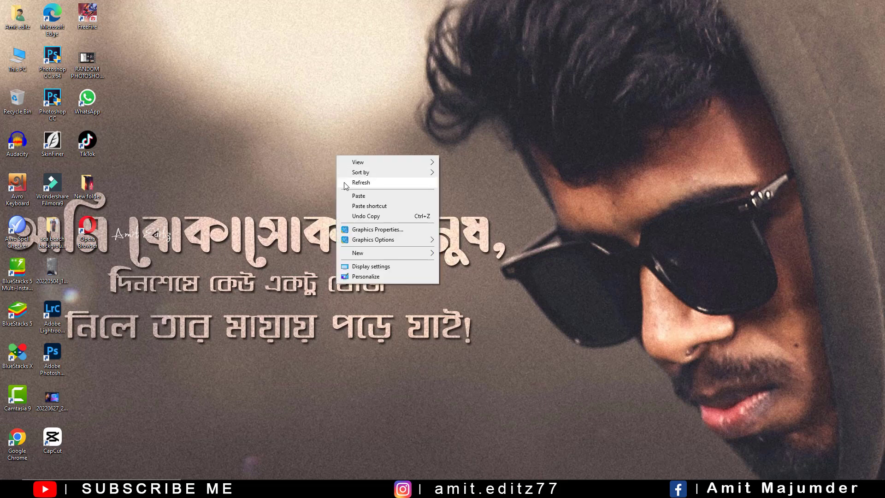
pyautogui.click(348, 184)
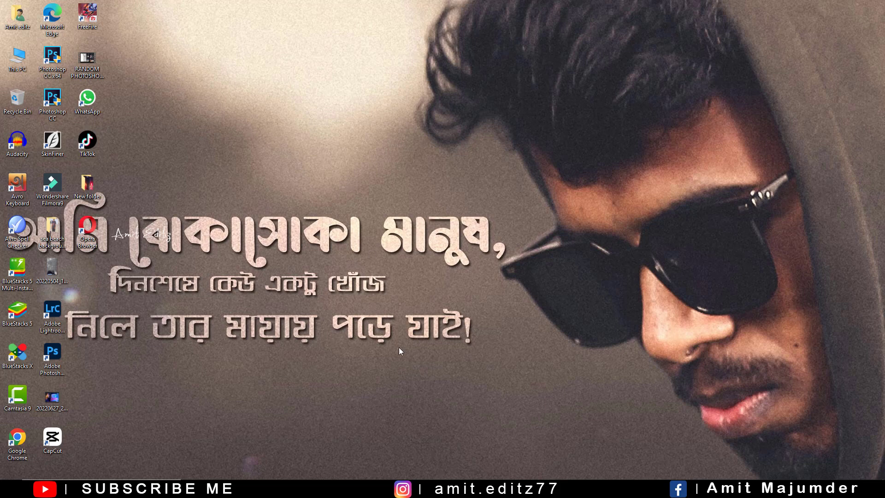
pyautogui.rightClick(321, 137)
pyautogui.click(343, 165)
pyautogui.rightClick(340, 154)
pyautogui.click(357, 180)
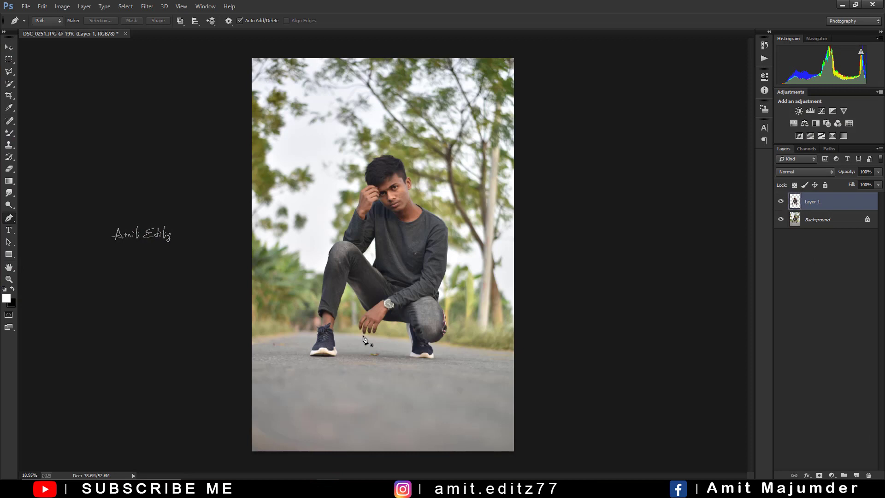
# Hide the Background layer, select the Move tool, and begin opening the anton-stock backdrop image
pyautogui.click(781, 219)
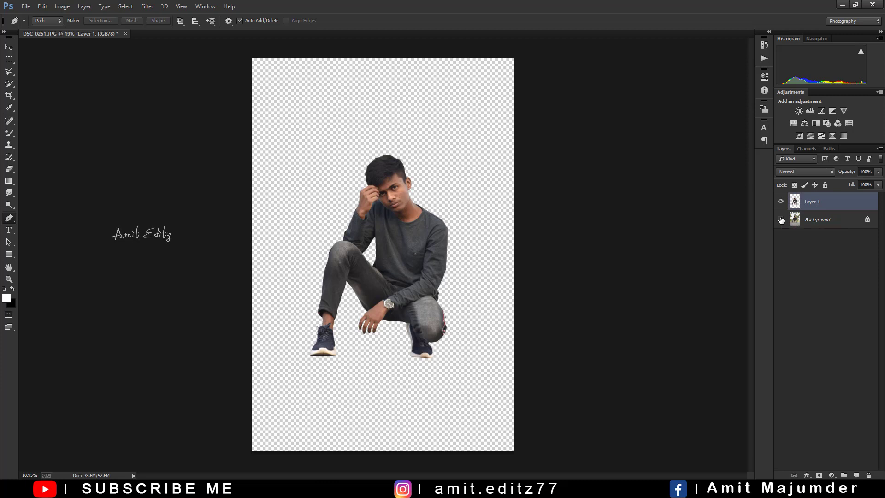
pyautogui.click(9, 47)
pyautogui.click(26, 7)
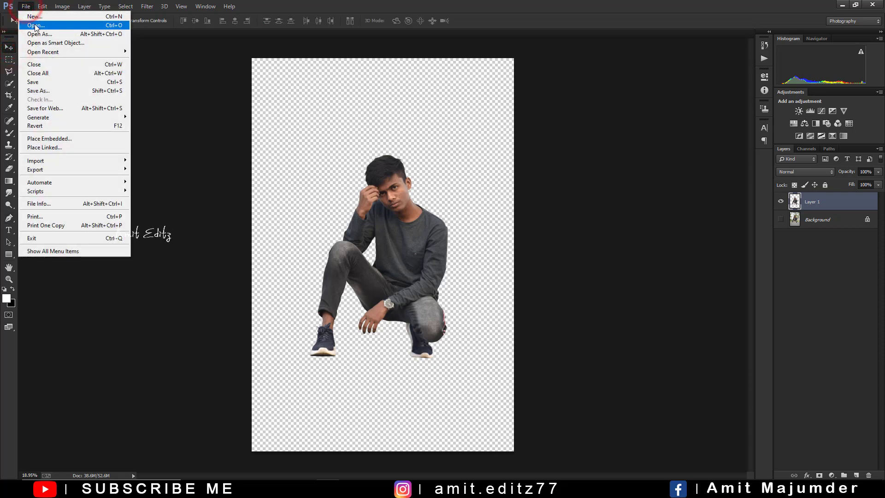
pyautogui.click(34, 24)
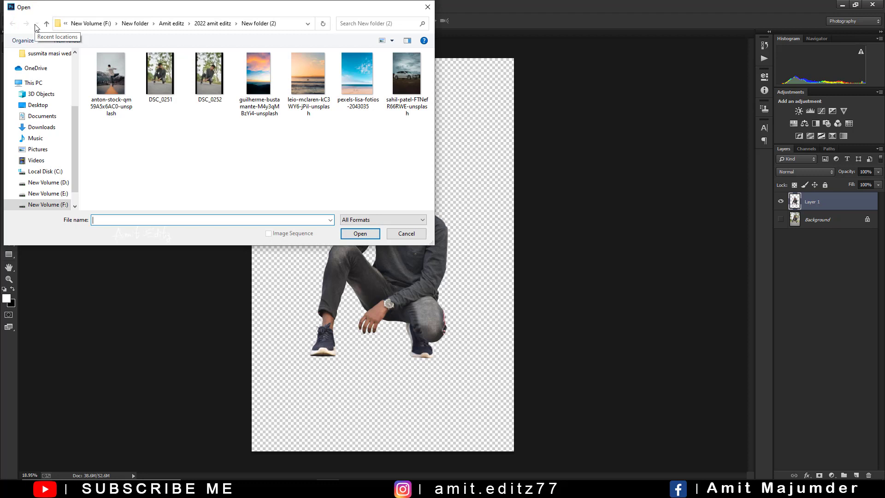
# Open the anton-stock mountain road photo as a docked tab and zoom in
pyautogui.click(110, 83)
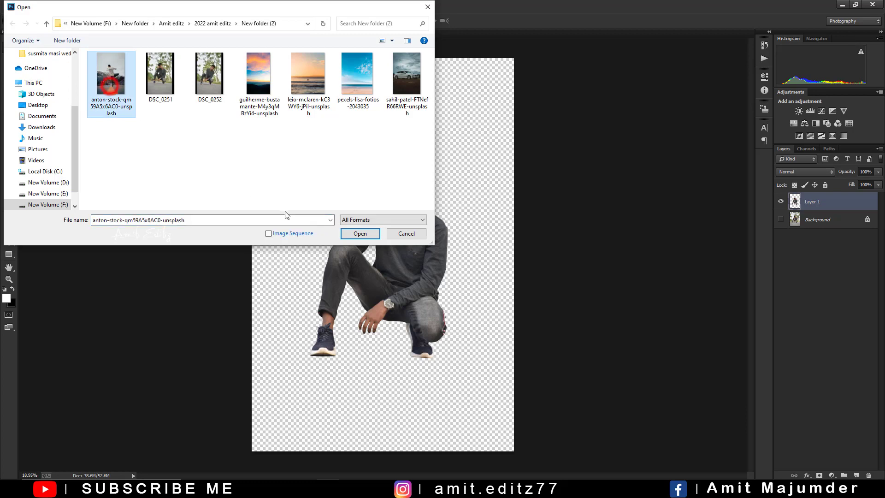
pyautogui.click(359, 234)
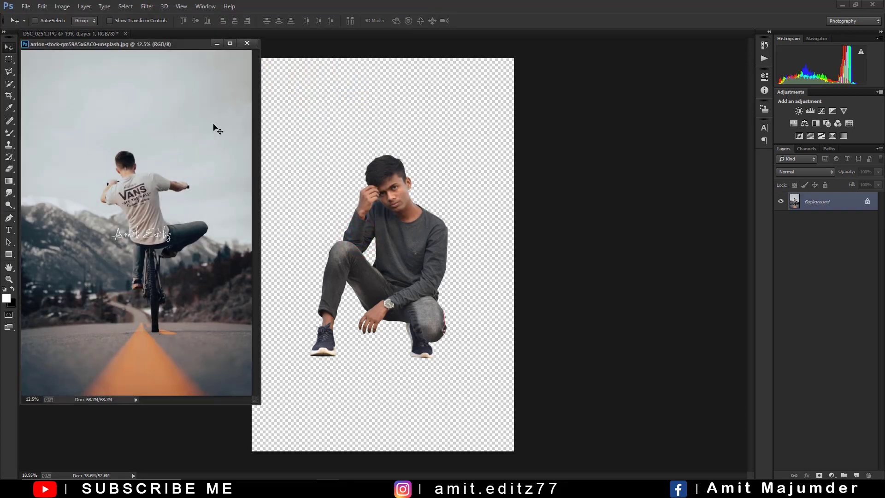
pyautogui.moveTo(180, 45); pyautogui.dragTo(247, 37)
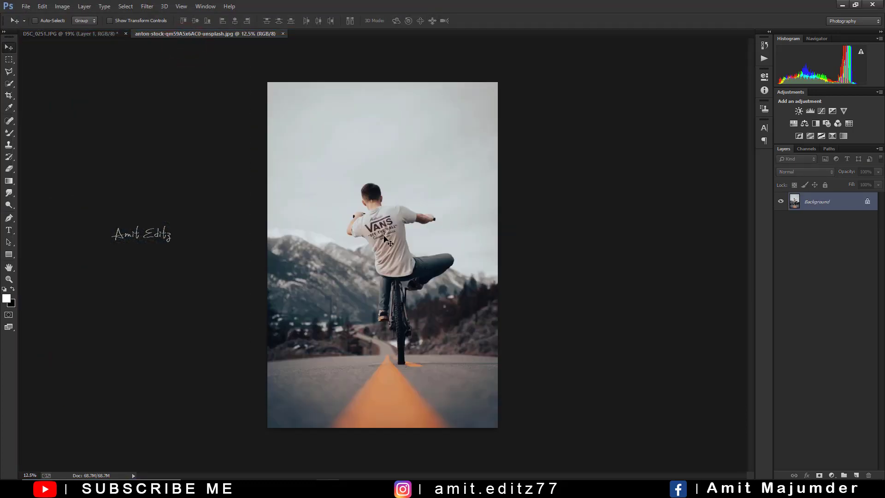
pyautogui.scroll(1, 454, 260)
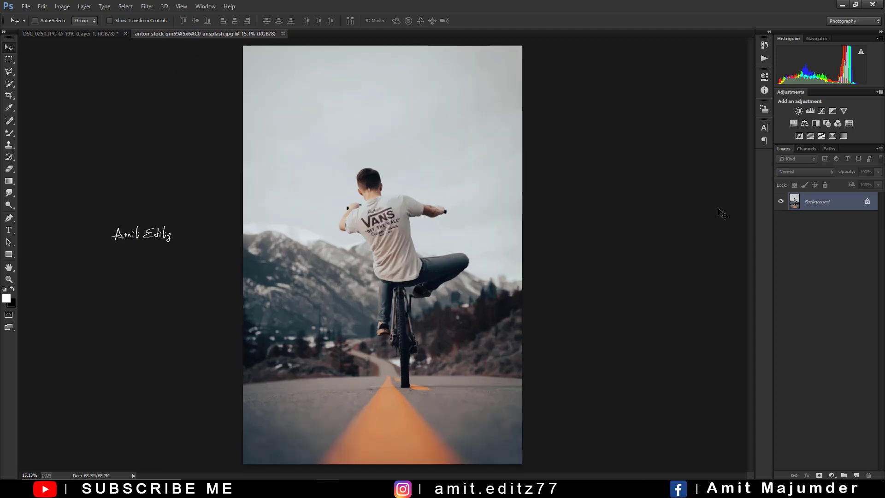
# Select the cyclist and his bike with the Quick Selection brush
pyautogui.click(10, 84)
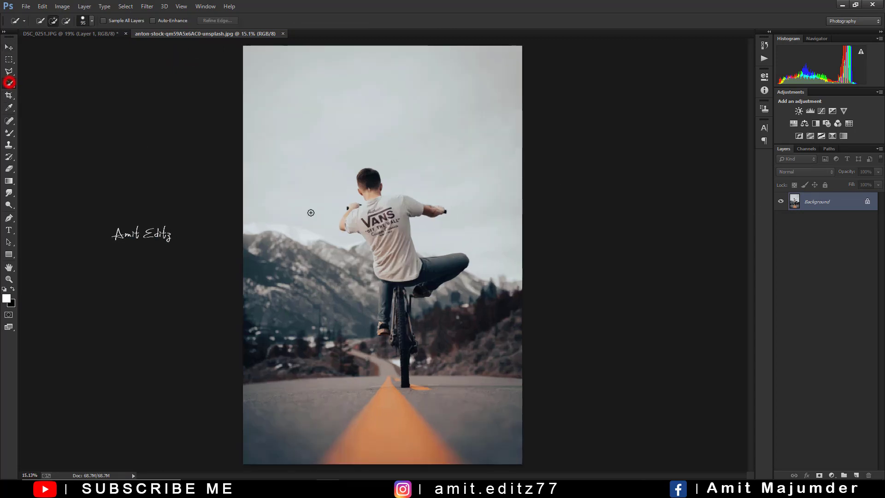
pyautogui.press(']')
pyautogui.press(']')
pyautogui.press(']')
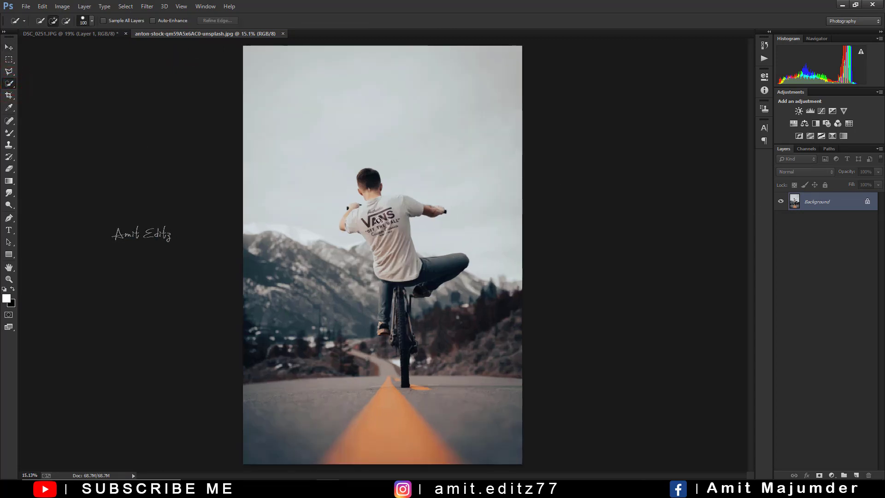
pyautogui.moveTo(368, 176)
pyautogui.mouseDown()
pyautogui.moveTo(415, 212)
pyautogui.moveTo(432, 211)
pyautogui.mouseUp()
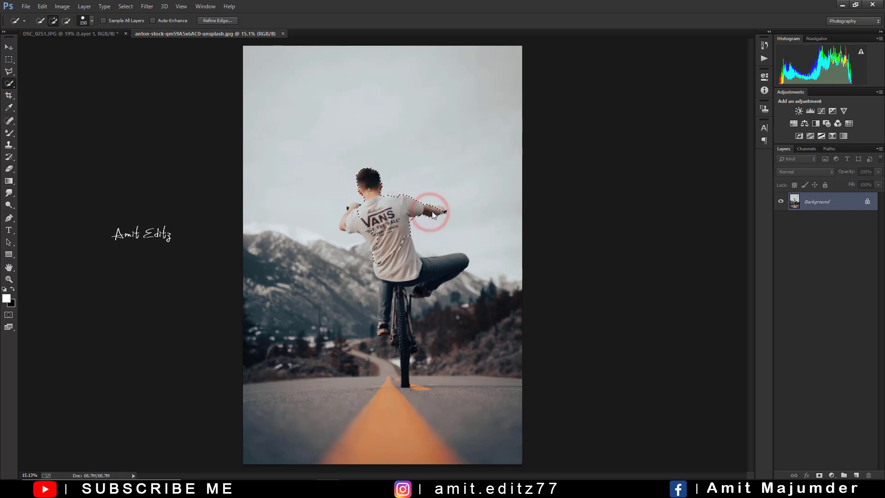
pyautogui.press('[')
pyautogui.press('[')
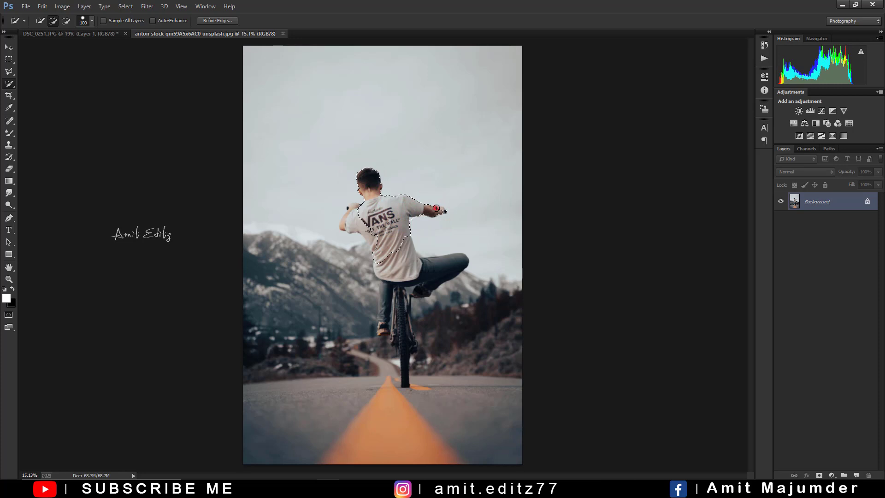
pyautogui.click(436, 209)
pyautogui.moveTo(361, 208)
pyautogui.mouseDown()
pyautogui.moveTo(349, 212)
pyautogui.moveTo(401, 275)
pyautogui.moveTo(382, 331)
pyautogui.mouseUp()
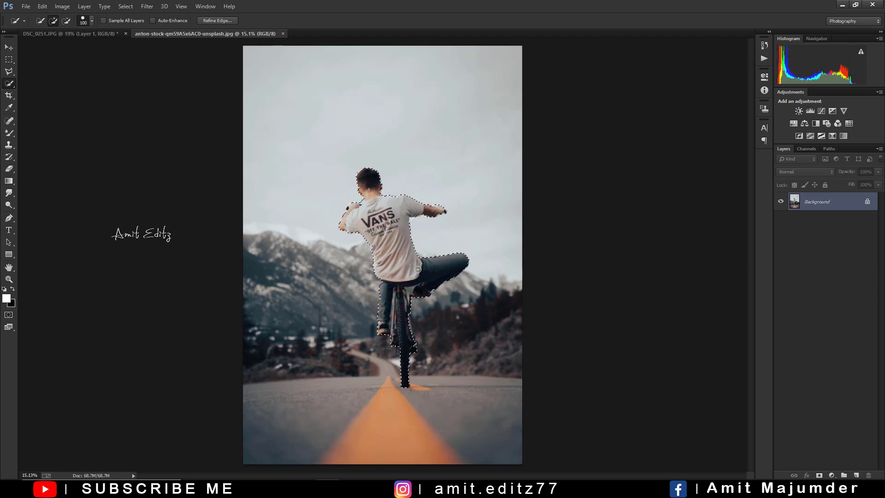
pyautogui.moveTo(404, 314)
pyautogui.mouseDown()
pyautogui.moveTo(406, 330)
pyautogui.moveTo(405, 317)
pyautogui.mouseUp()
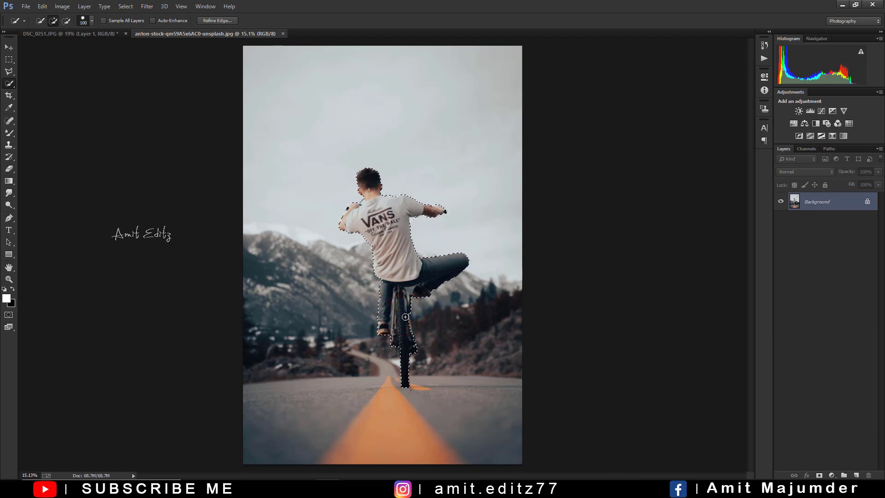
pyautogui.click(414, 345)
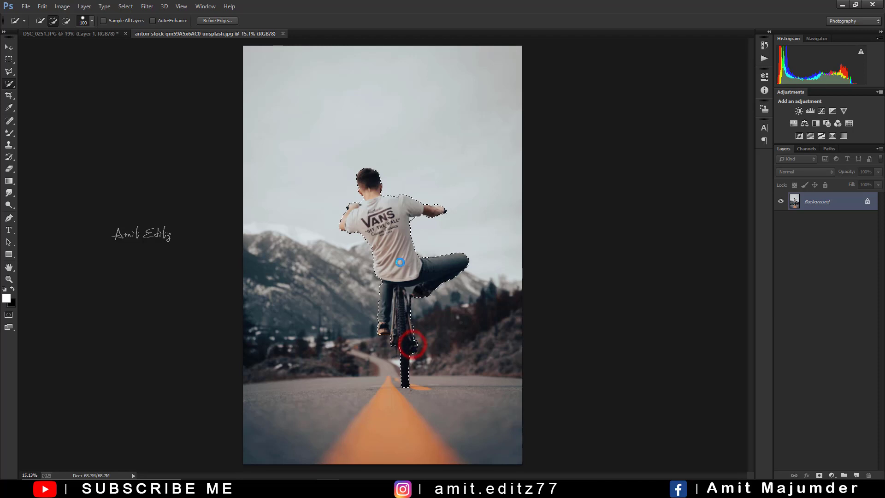
pyautogui.click(149, 7)
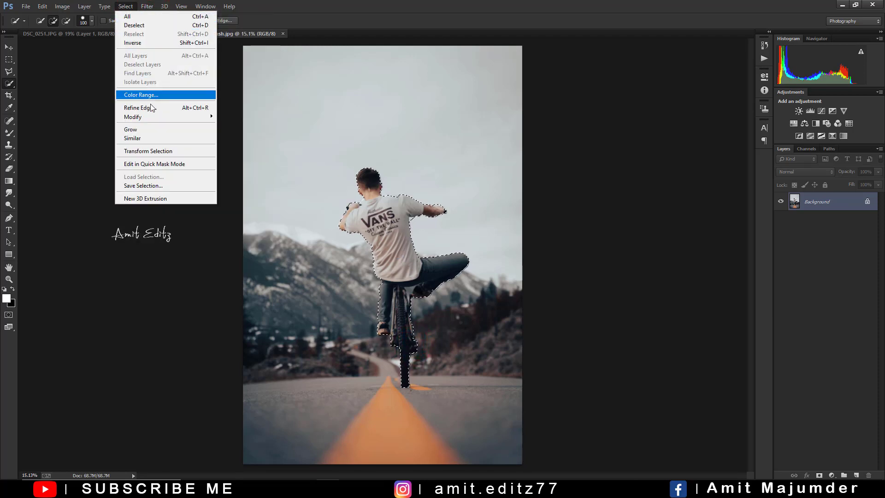
pyautogui.moveTo(165, 117)
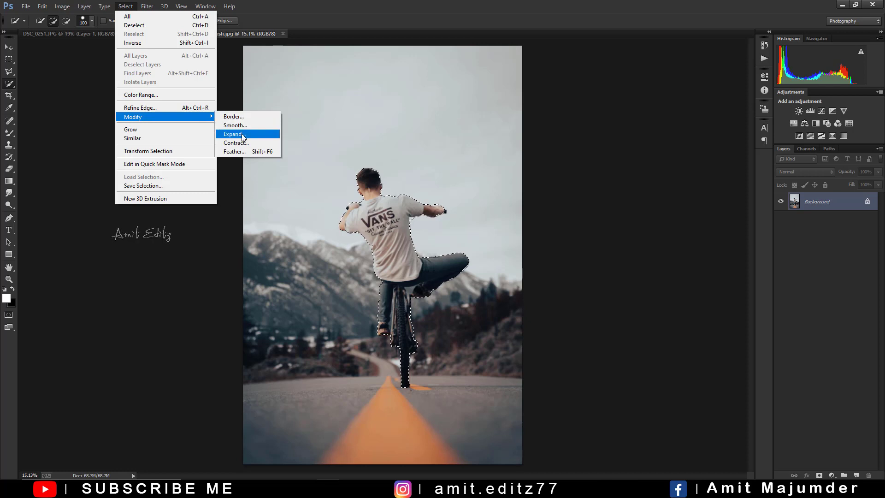
# Expand the selection by 20 px, Content-Aware fill it, then deselect
pyautogui.click(243, 137)
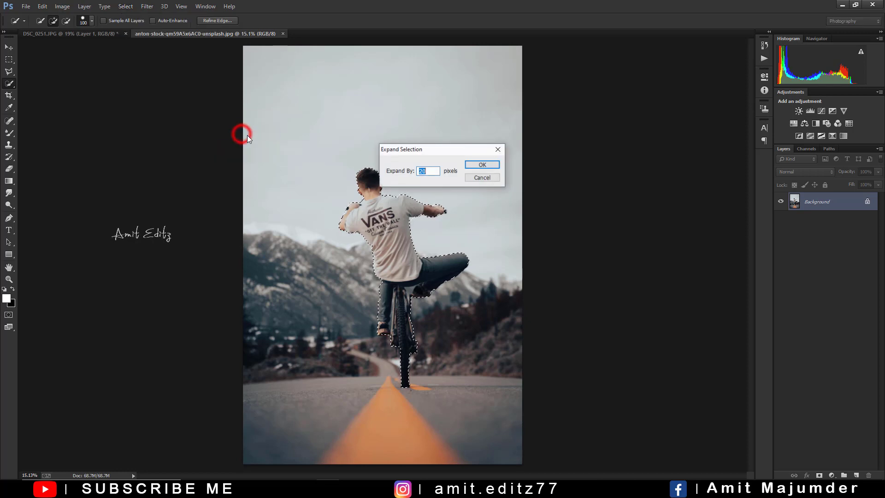
pyautogui.click(480, 167)
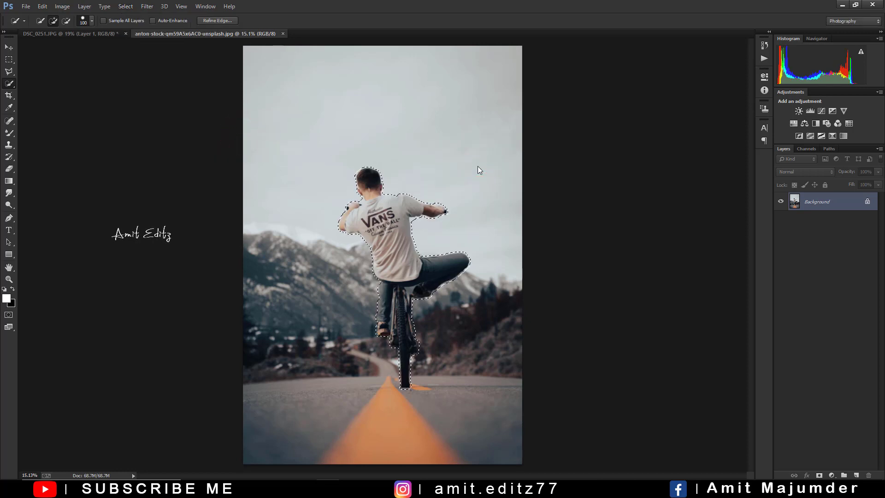
pyautogui.rightClick(383, 220)
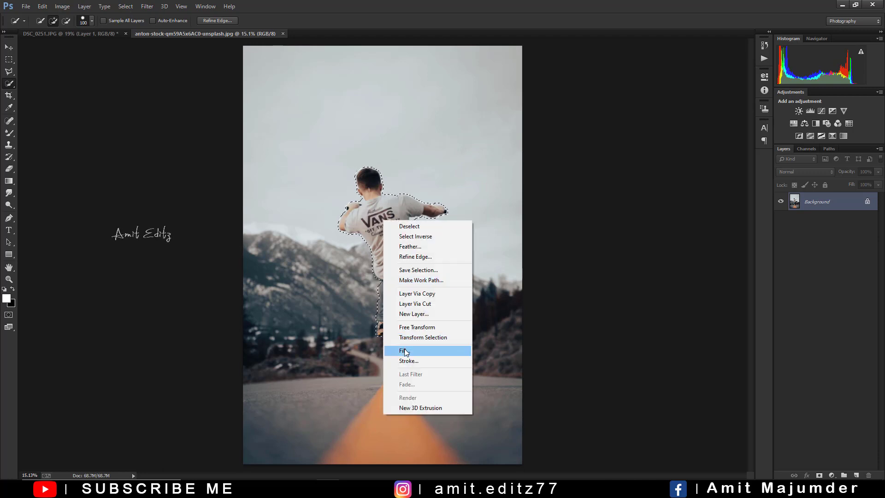
pyautogui.click(405, 352)
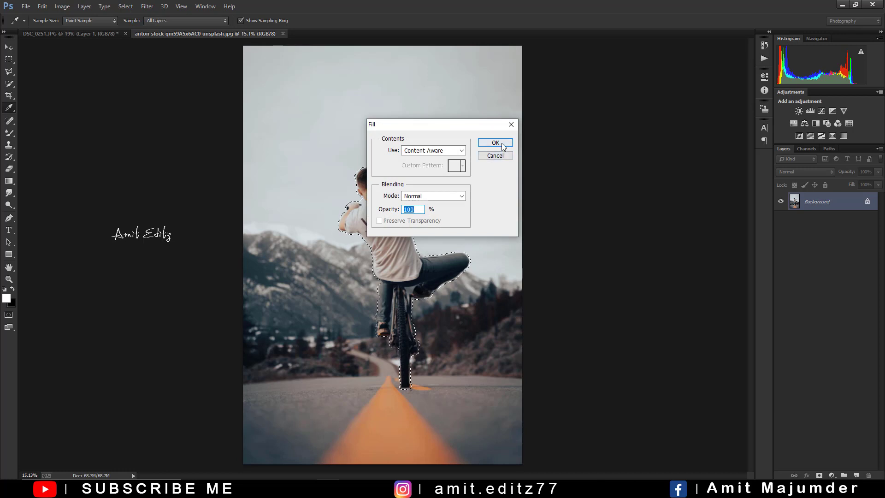
pyautogui.click(502, 143)
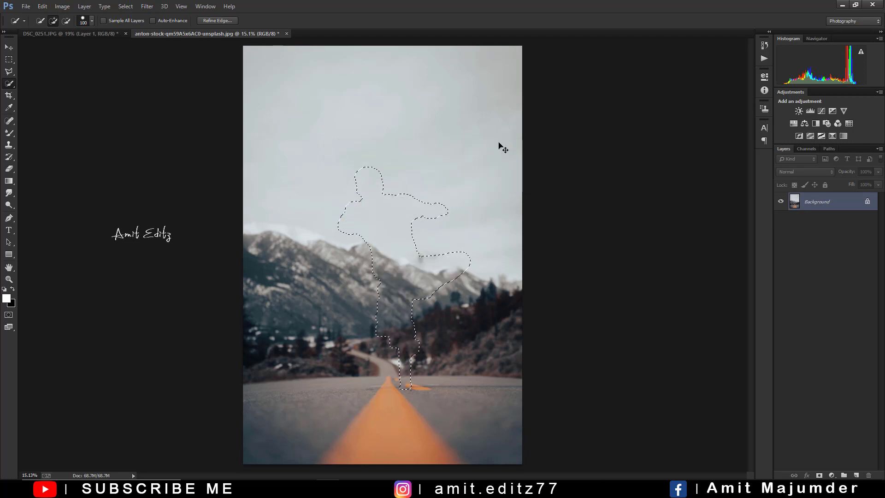
pyautogui.hotkey('ctrl', 'd')
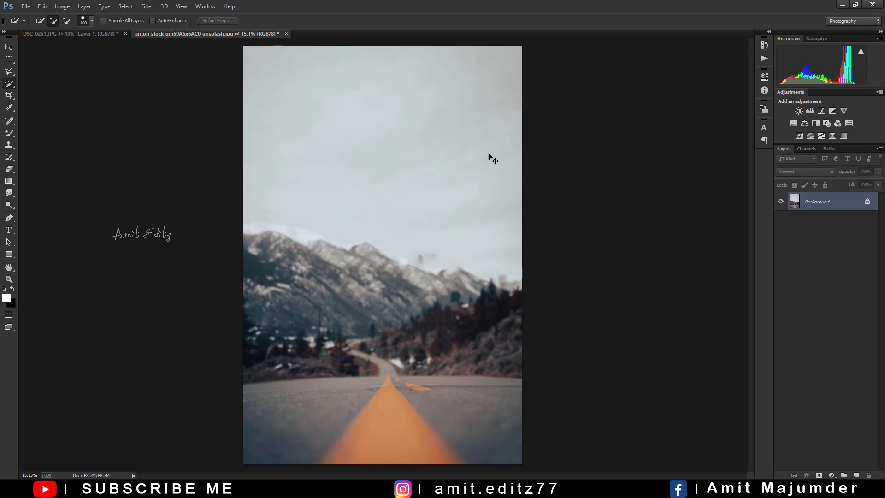
# Drag the empty road image into the DSC_0251 document and position it
pyautogui.scroll(-2, 492, 159)
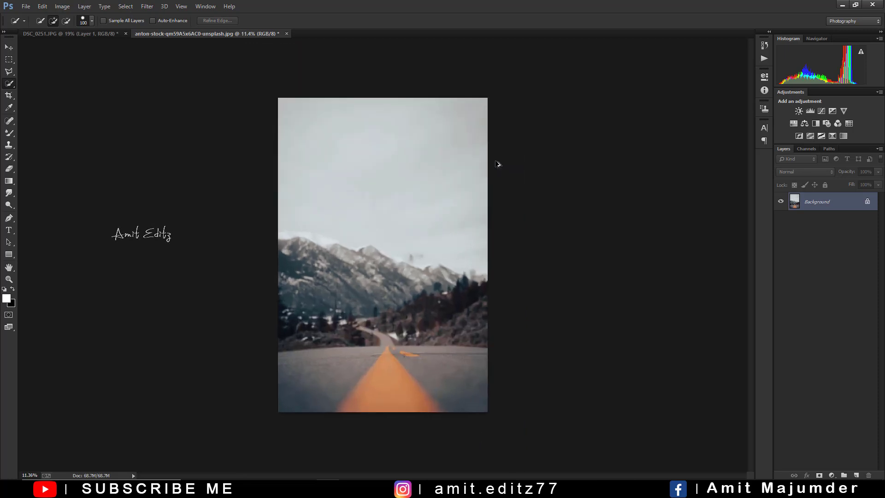
pyautogui.click(9, 47)
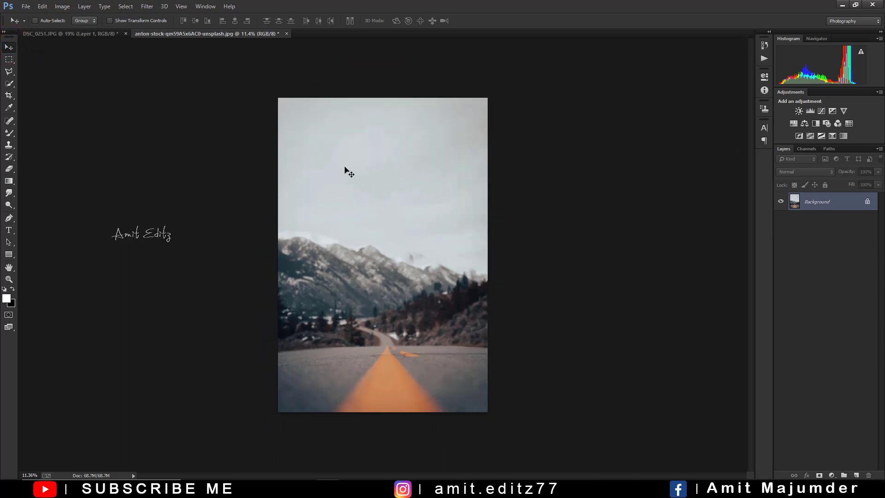
pyautogui.moveTo(371, 184); pyautogui.dragTo(279, 140)
pyautogui.moveTo(392, 186)
pyautogui.mouseDown()
pyautogui.moveTo(395, 164)
pyautogui.moveTo(413, 176)
pyautogui.mouseUp()
# Rotate the road layer slightly and move it below the man's layer
pyautogui.hotkey('ctrl', 't')
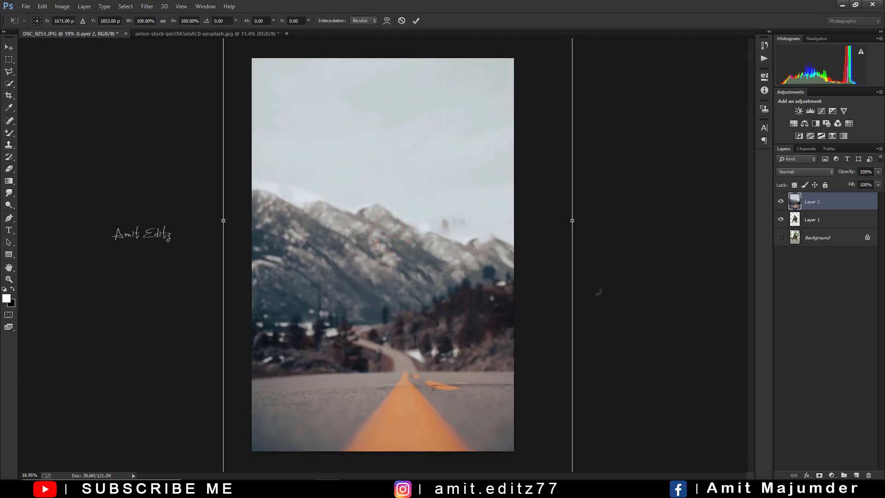
pyautogui.hotkey('ctrl', '0')
pyautogui.moveTo(625, 302); pyautogui.dragTo(613, 316)
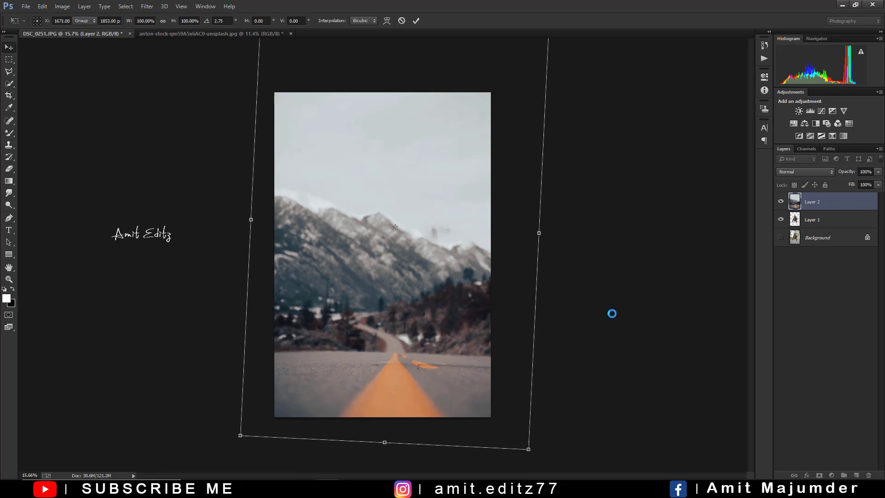
pyautogui.press('Return')
pyautogui.moveTo(825, 203); pyautogui.dragTo(825, 229)
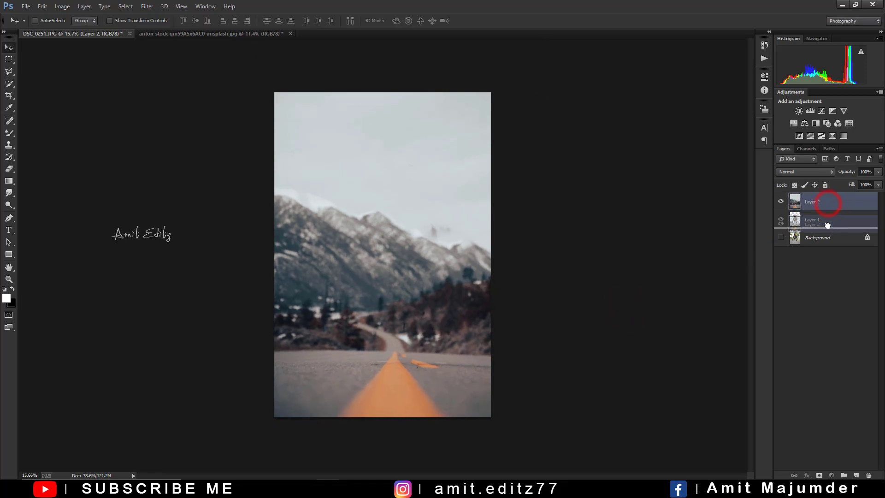
# Move Layer 1's man down onto the road and zoom in and out to check placement
pyautogui.click(808, 207)
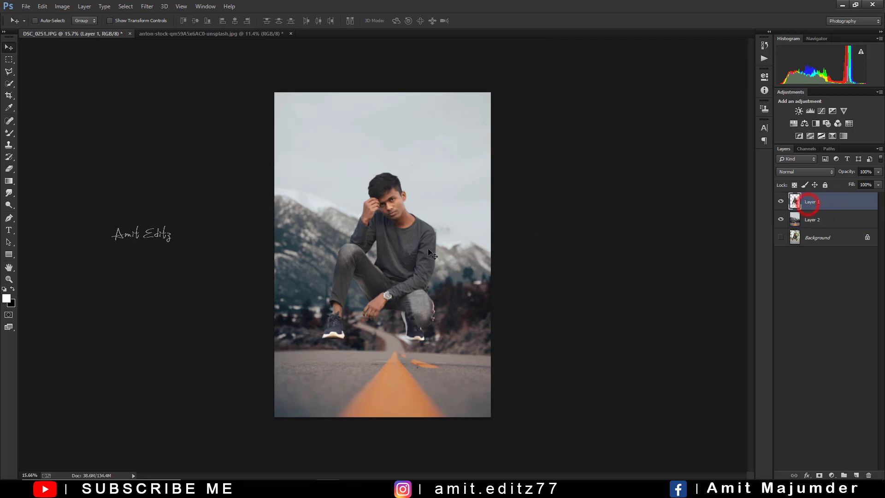
pyautogui.moveTo(419, 252); pyautogui.dragTo(422, 277)
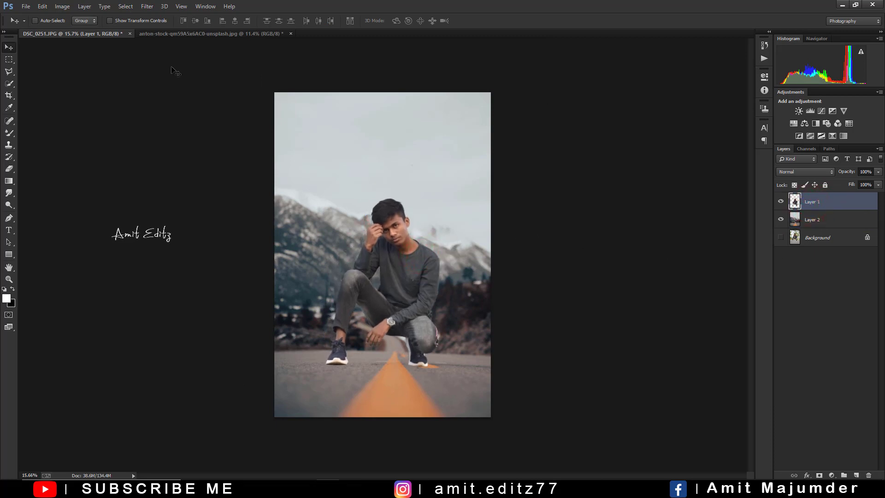
pyautogui.scroll(2, 398, 270)
pyautogui.scroll(1, 398, 270)
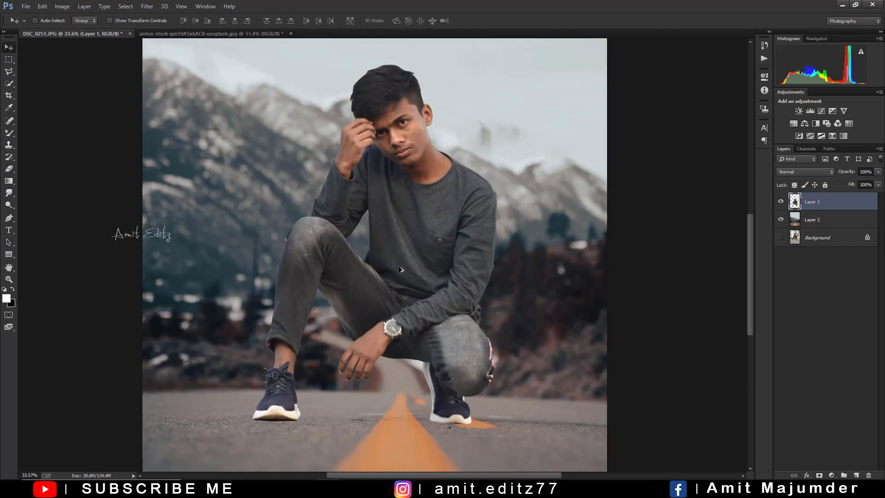
pyautogui.scroll(-2, 399, 269)
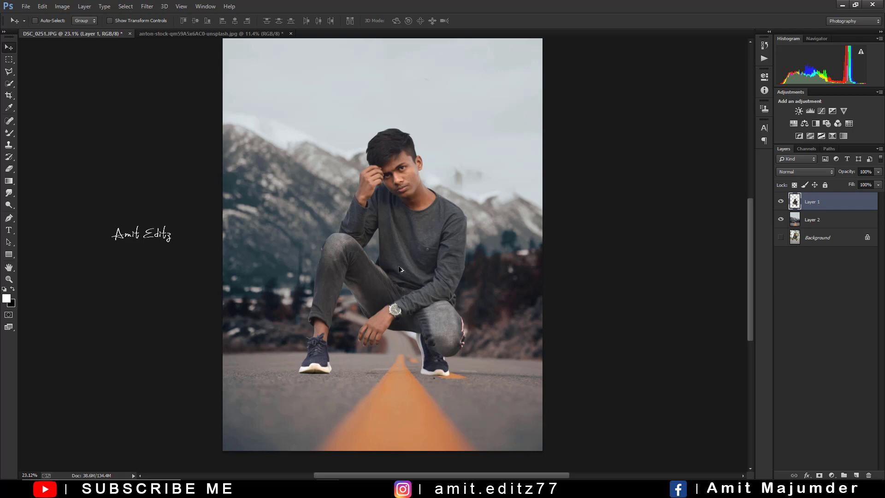
pyautogui.scroll(-2, 401, 268)
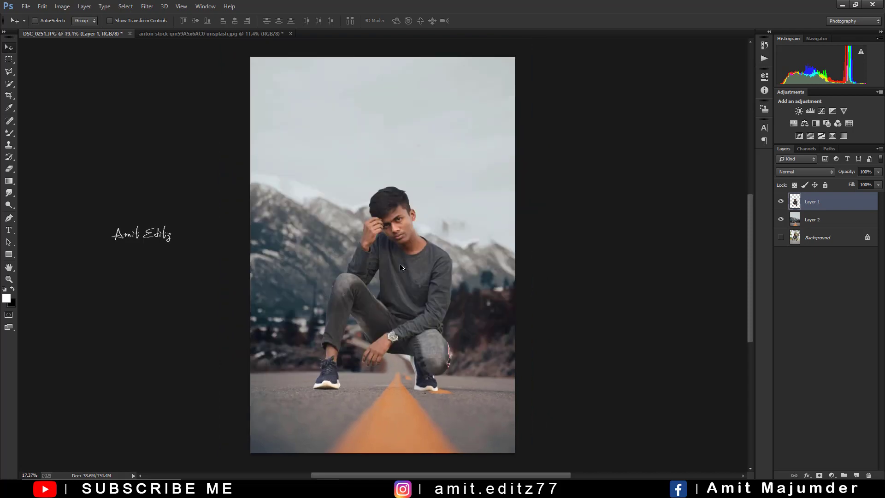
pyautogui.scroll(-2, 392, 263)
pyautogui.scroll(1, 407, 223)
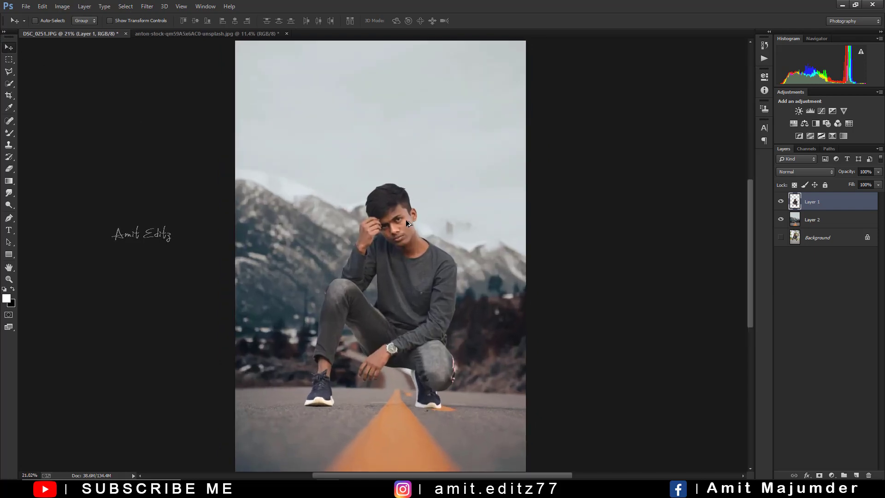
pyautogui.scroll(1, 406, 219)
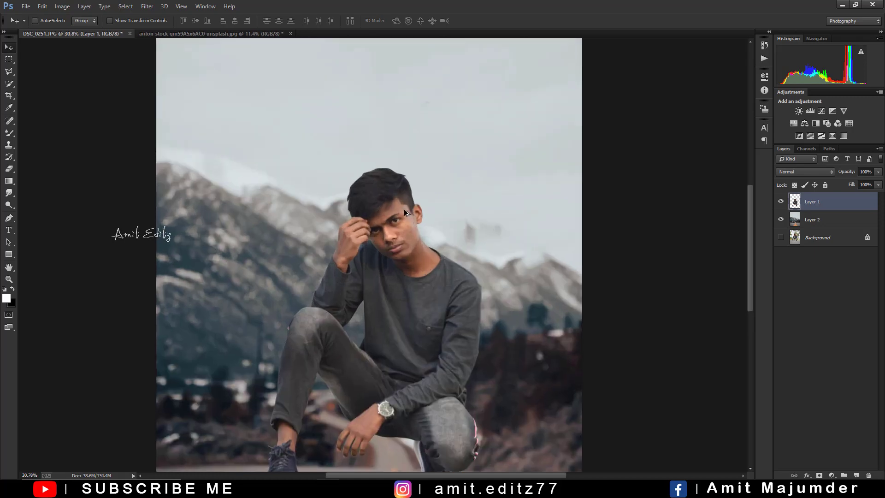
pyautogui.scroll(2, 403, 209)
pyautogui.scroll(-2, 405, 206)
pyautogui.scroll(-2, 405, 206)
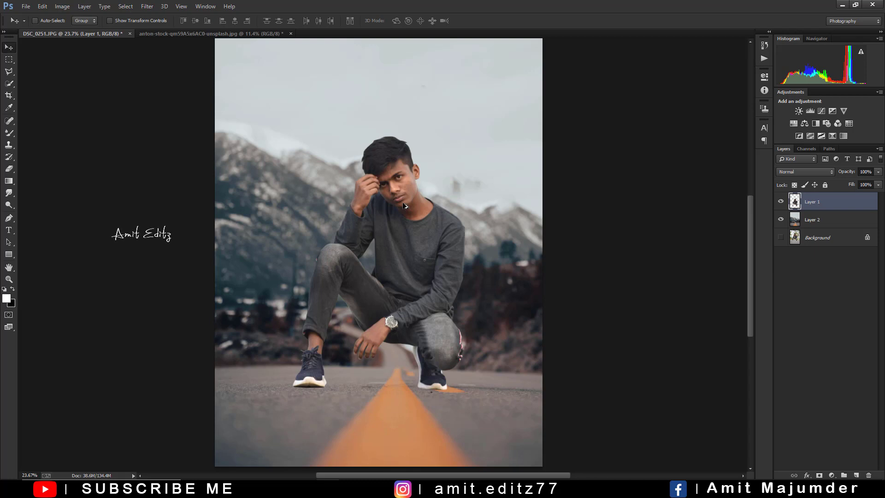
pyautogui.scroll(2, 419, 180)
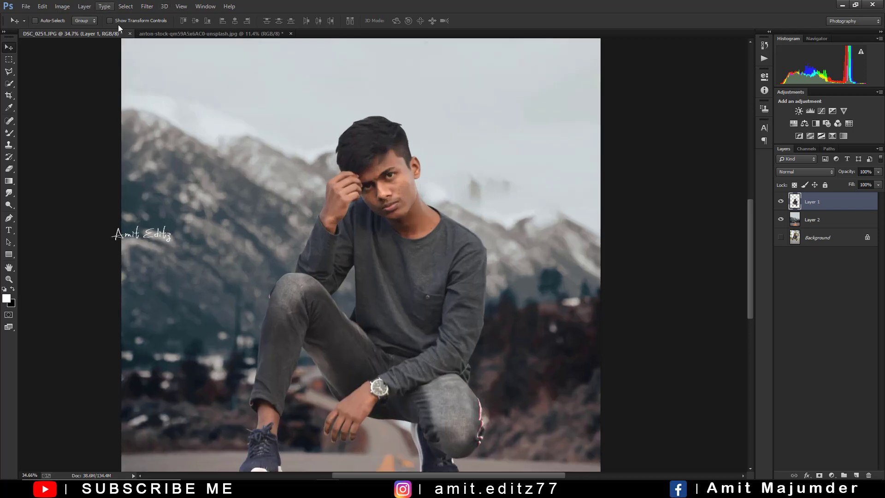
pyautogui.scroll(-2, 362, 161)
pyautogui.scroll(-1, 362, 160)
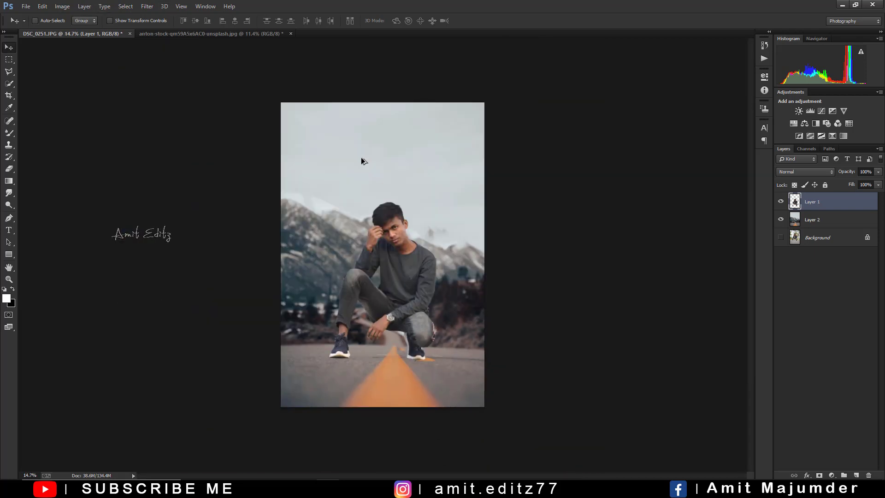
pyautogui.scroll(1, 391, 137)
pyautogui.scroll(-1, 389, 148)
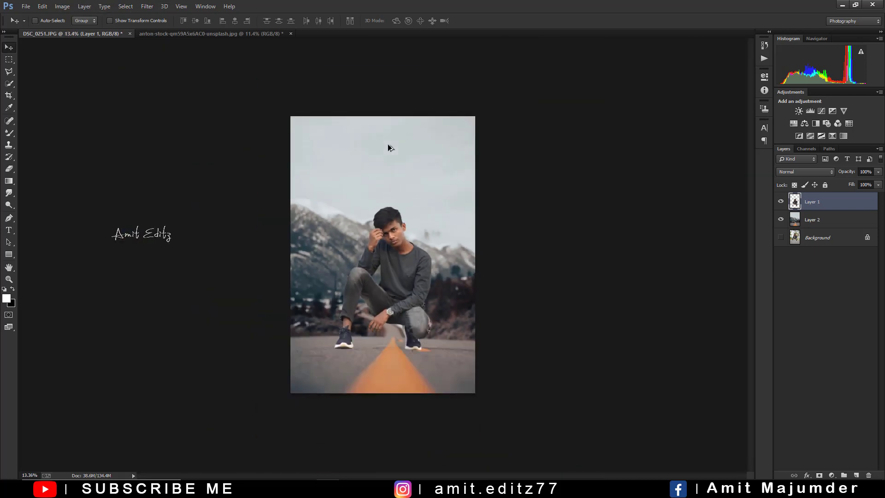
pyautogui.scroll(1, 257, 240)
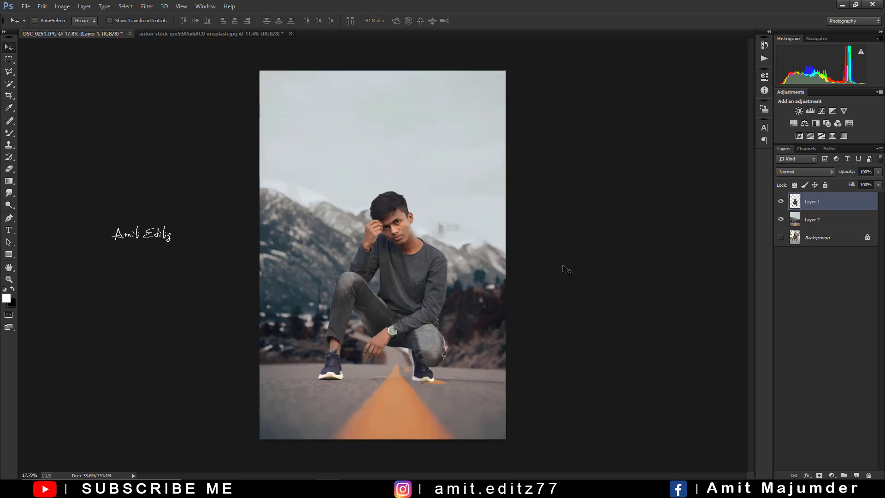
pyautogui.scroll(1, 419, 393)
pyautogui.scroll(1, 433, 408)
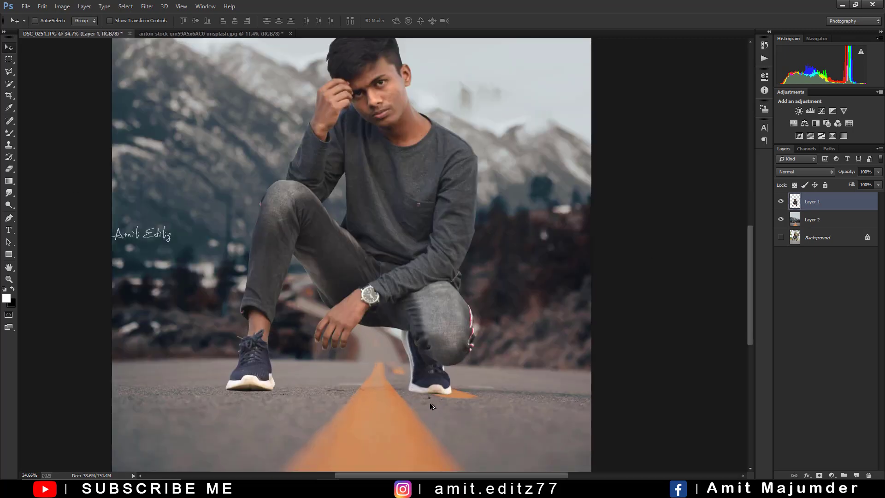
# Clone-stamp road texture on Layer 2 over the spot beside the right shoe
pyautogui.click(830, 219)
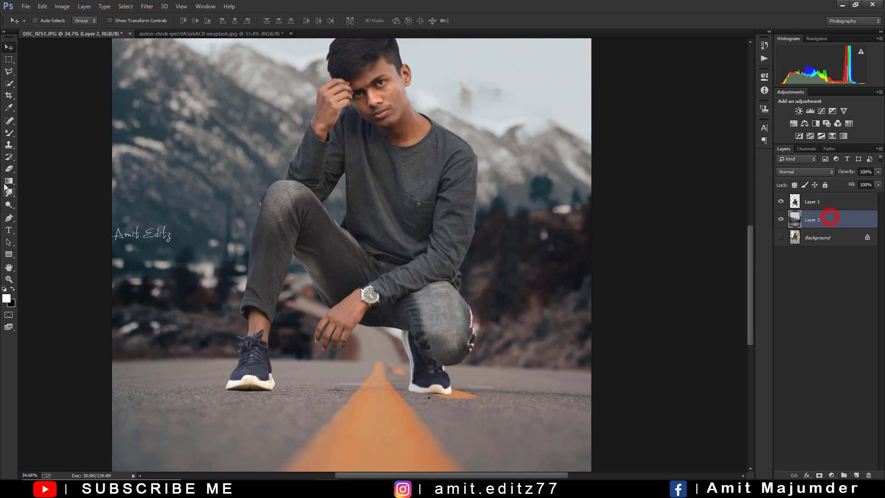
pyautogui.click(9, 146)
pyautogui.keyDown('alt'); pyautogui.click(340, 391); pyautogui.keyUp('alt')
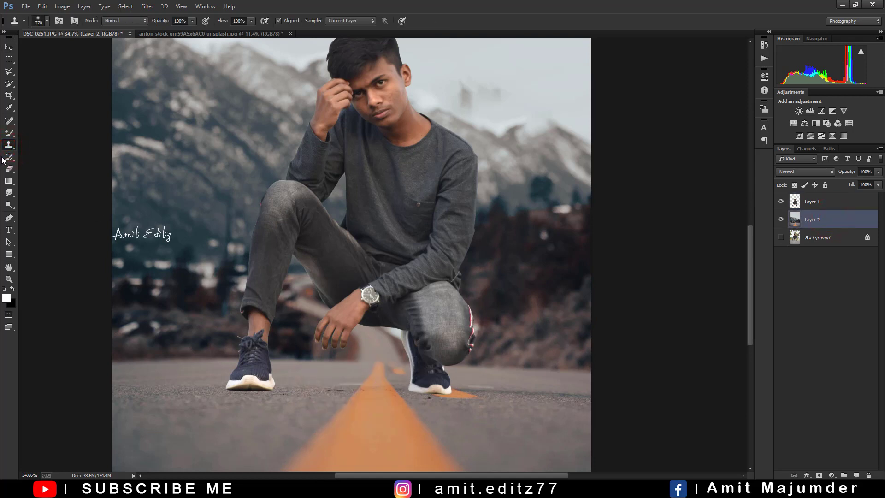
pyautogui.moveTo(306, 397); pyautogui.dragTo(346, 390)
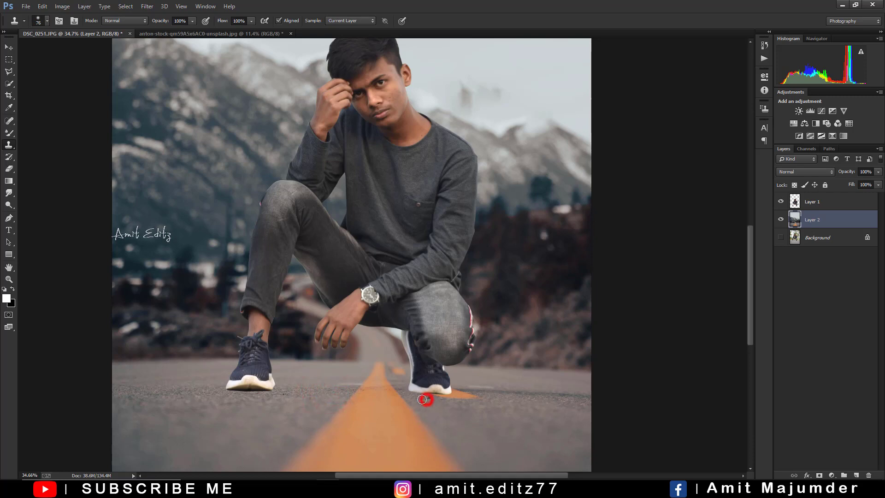
pyautogui.moveTo(422, 399); pyautogui.dragTo(434, 397)
pyautogui.hotkey('ctrl', '0')
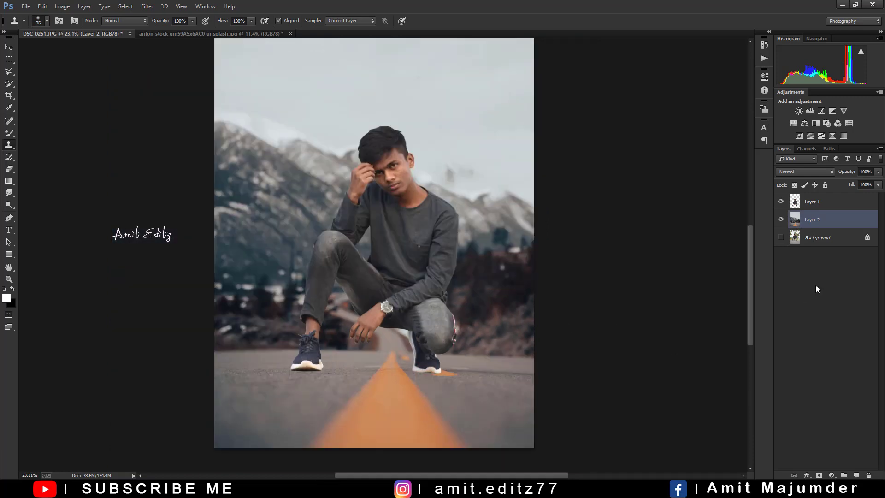
pyautogui.click(834, 205)
pyautogui.click(831, 475)
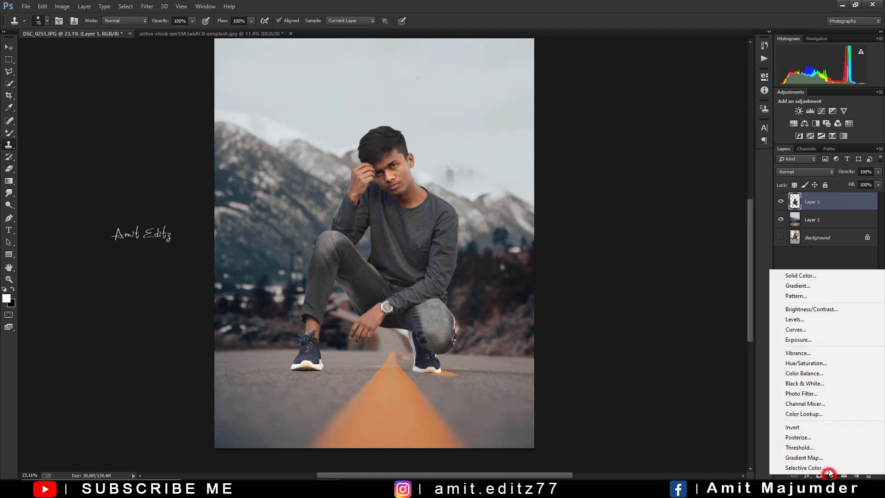
pyautogui.click(825, 464)
pyautogui.click(705, 111)
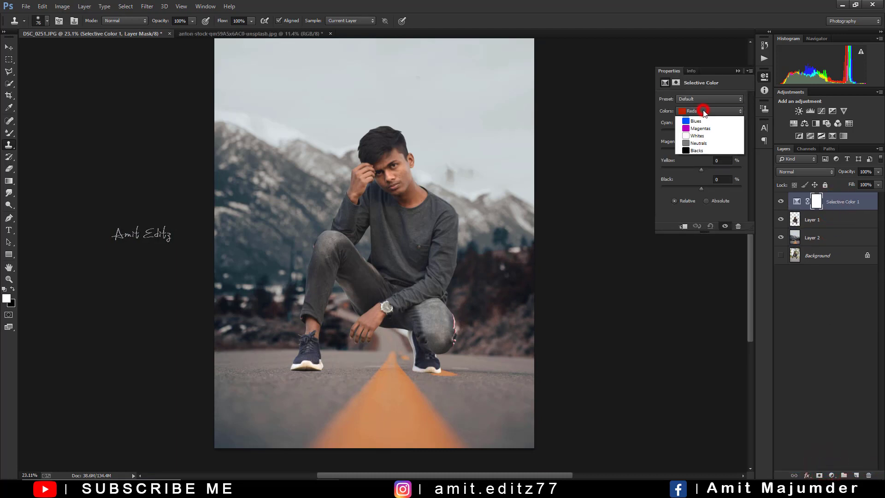
pyautogui.click(697, 180)
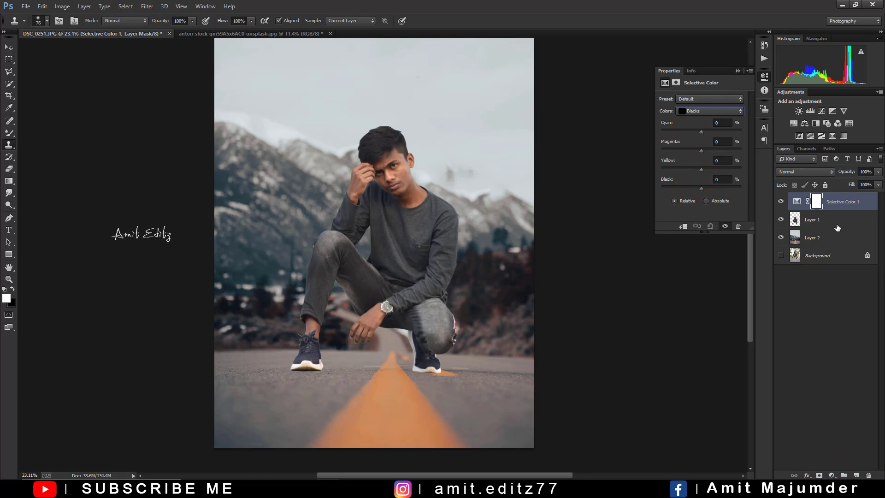
pyautogui.click(740, 74)
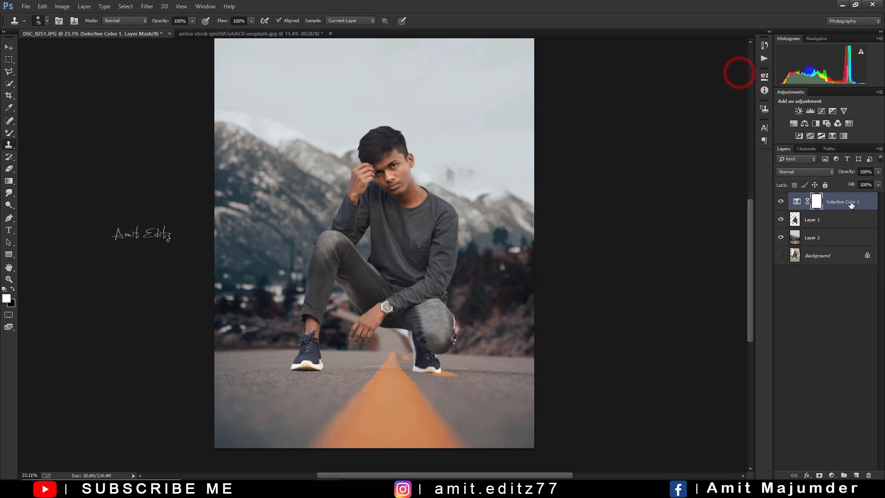
pyautogui.moveTo(850, 201); pyautogui.dragTo(870, 473)
# Add a black Solid Color fill layer and invert its mask to hide it
pyautogui.click(832, 475)
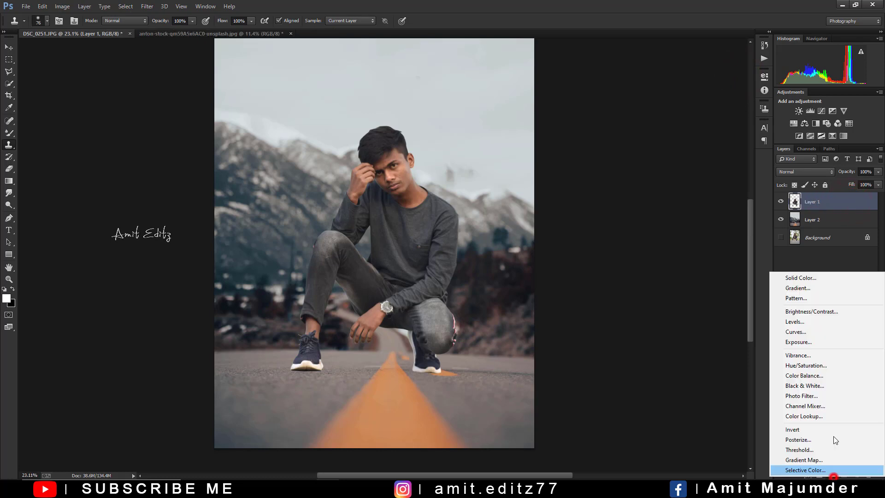
pyautogui.click(812, 278)
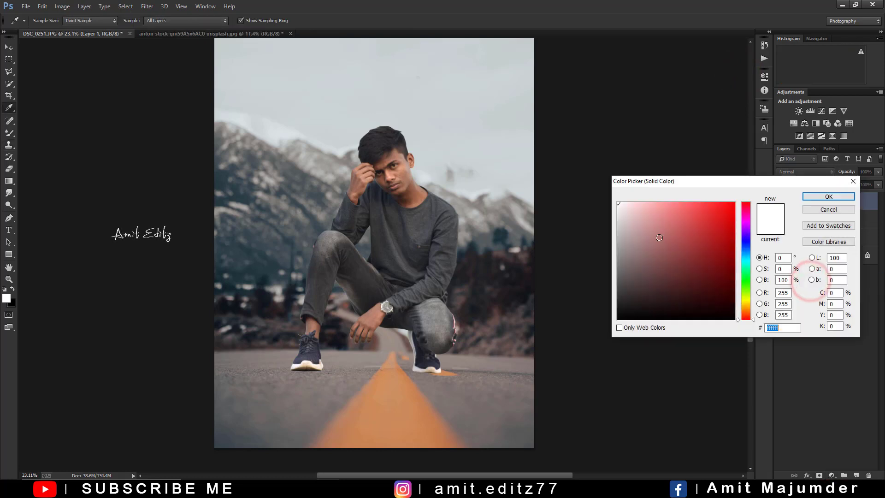
pyautogui.click(651, 262)
pyautogui.click(841, 197)
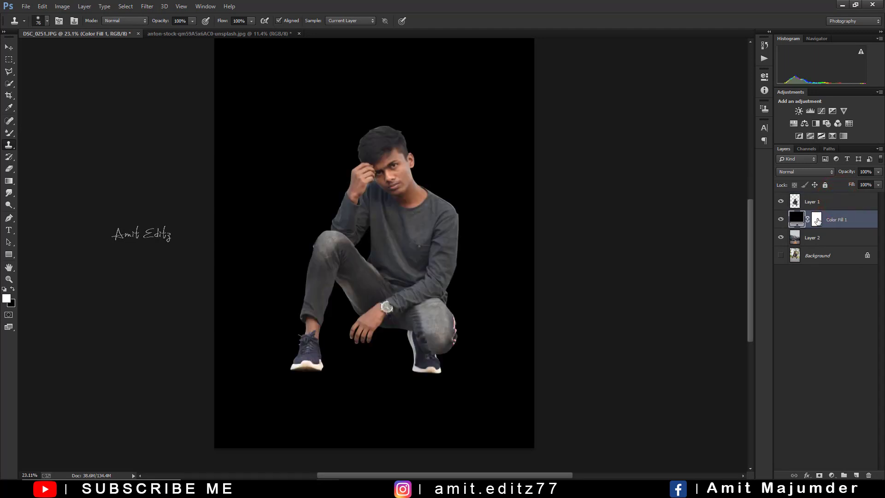
pyautogui.click(817, 221)
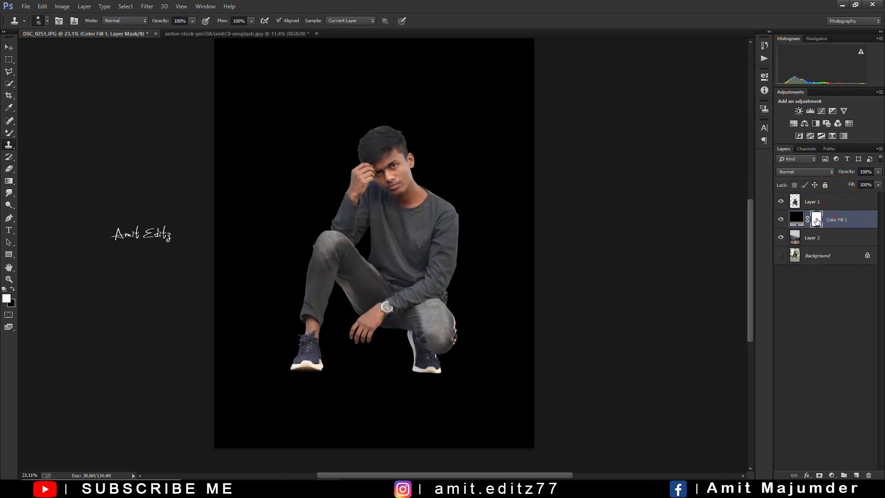
pyautogui.hotkey('ctrl', 'i')
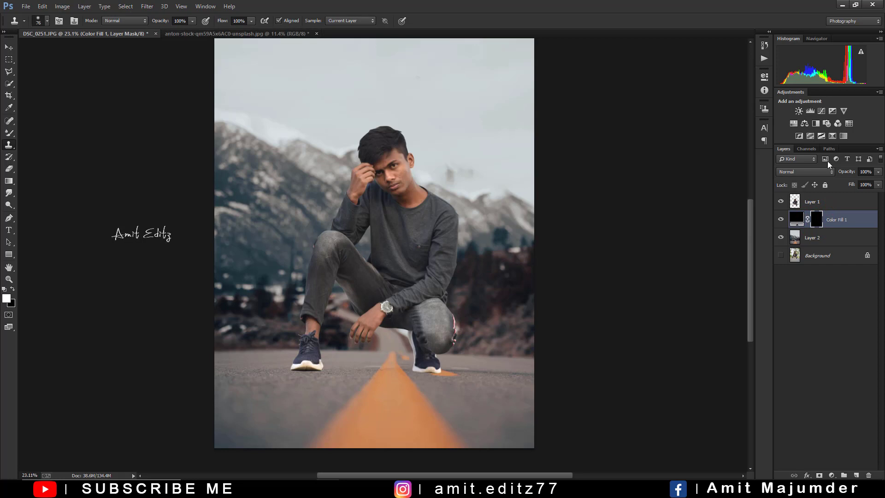
# Set up a flattened soft round brush at 20% opacity
pyautogui.rightClick(9, 133)
pyautogui.click(35, 134)
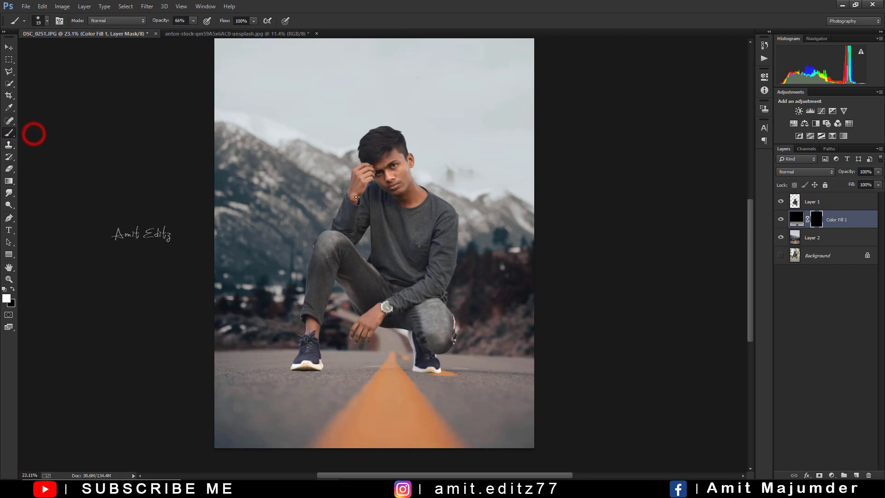
pyautogui.rightClick(386, 228)
pyautogui.moveTo(383, 215); pyautogui.dragTo(386, 219)
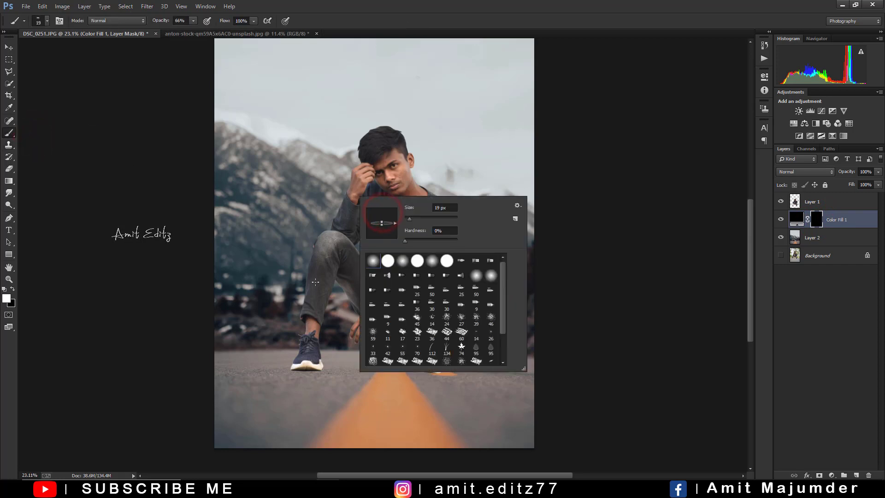
pyautogui.press('Return')
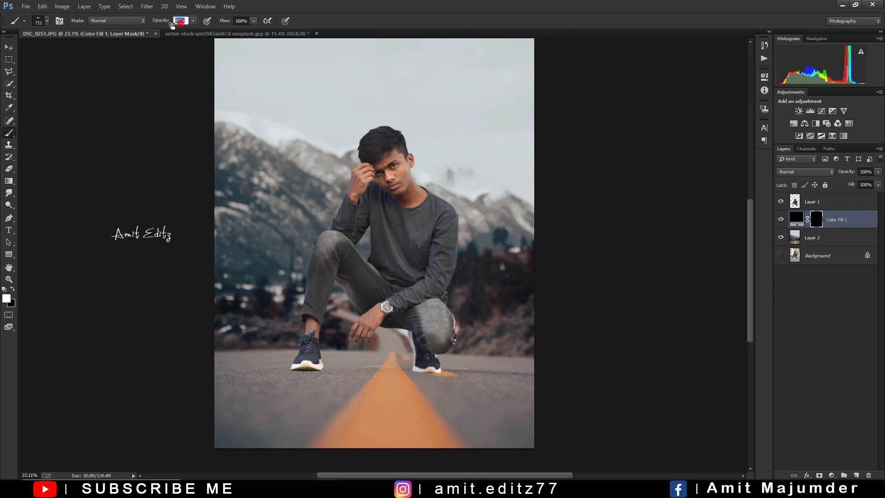
pyautogui.moveTo(165, 21); pyautogui.dragTo(161, 25)
# Zoom in on the left shoe and resize the soft brush to about 310 px
pyautogui.scroll(3, 311, 374)
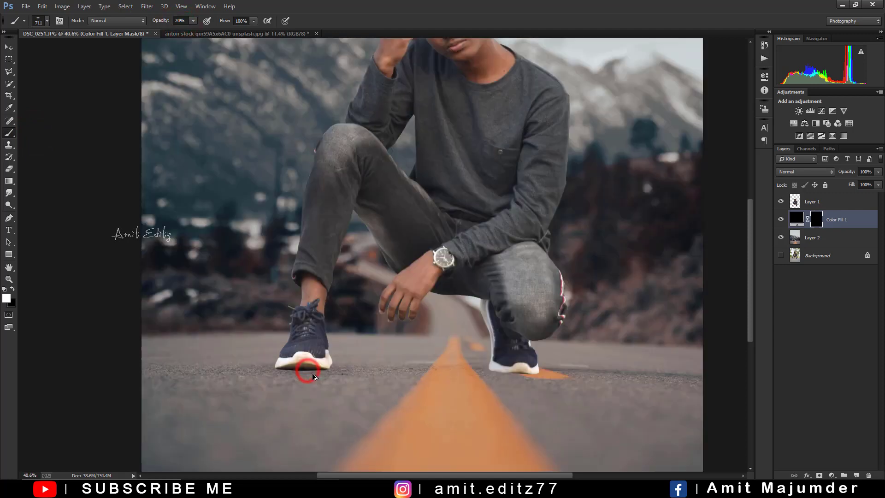
pyautogui.scroll(2, 312, 373)
pyautogui.press('z')
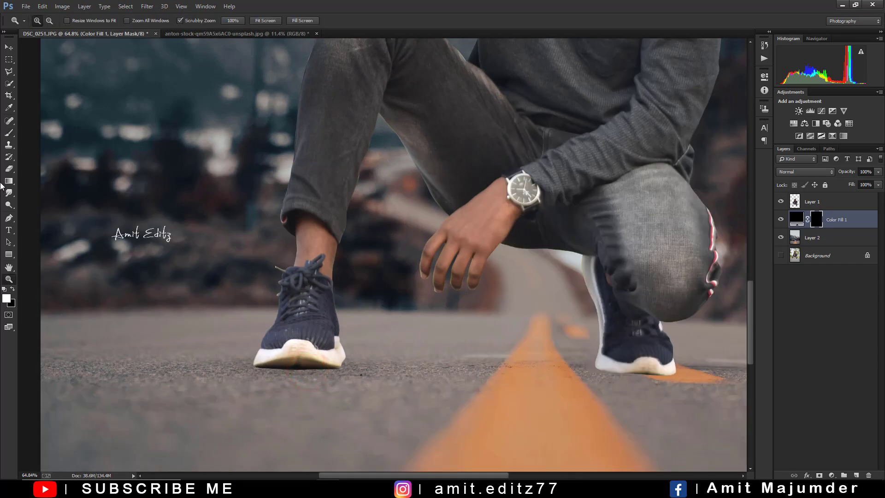
pyautogui.click(9, 133)
pyautogui.rightClick(367, 336)
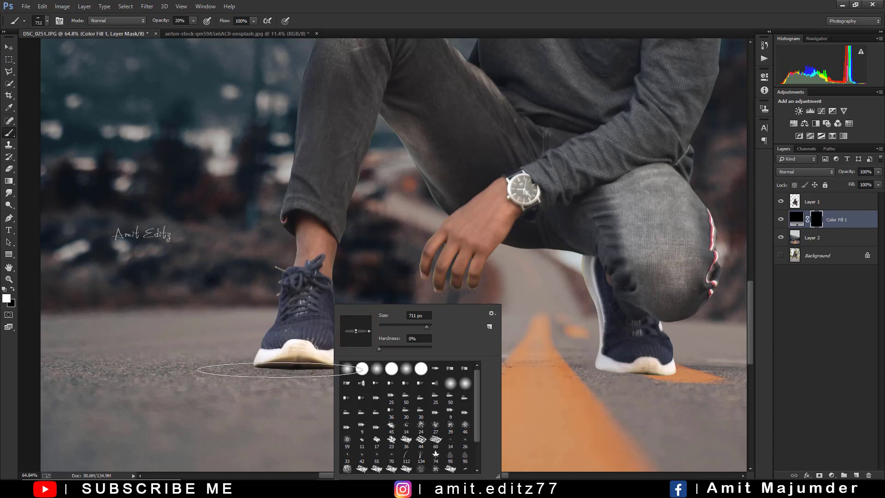
pyautogui.moveTo(280, 369); pyautogui.dragTo(214, 361)
pyautogui.scroll(1, 284, 375)
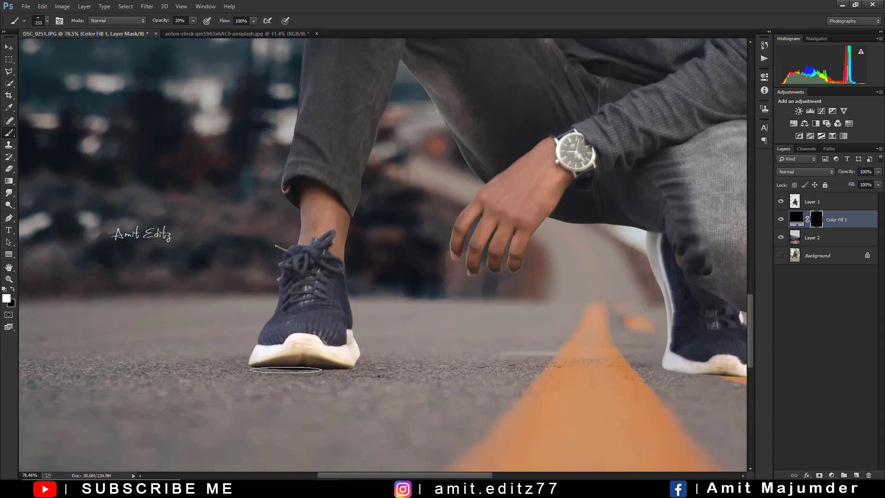
pyautogui.scroll(2, 289, 369)
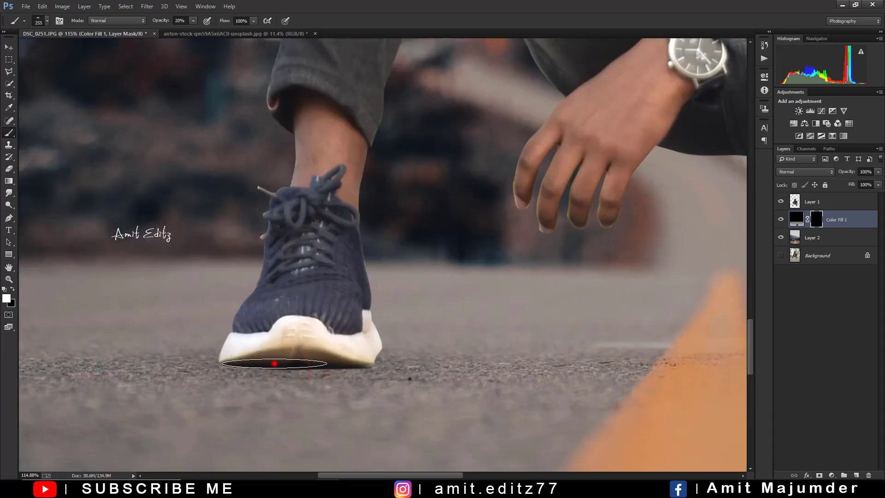
# Paint a soft contact shadow along the bottom of the left sole on the mask
pyautogui.moveTo(272, 357); pyautogui.dragTo(328, 364)
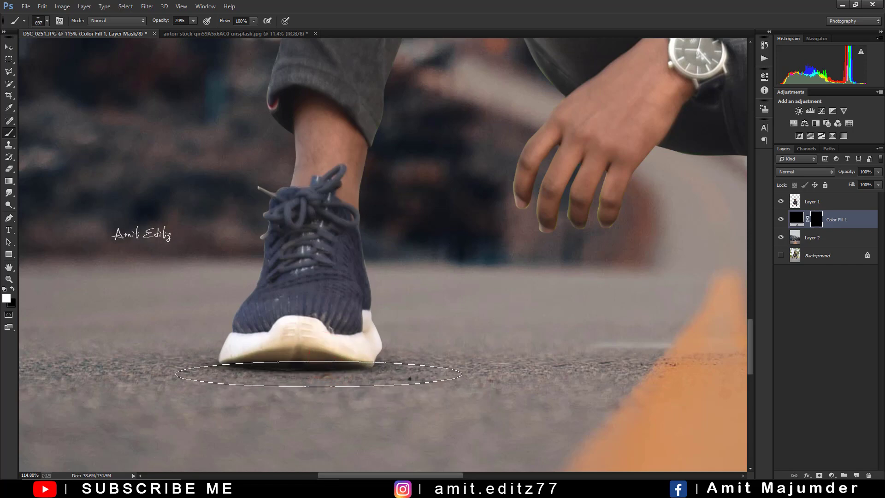
pyautogui.rightClick(325, 371)
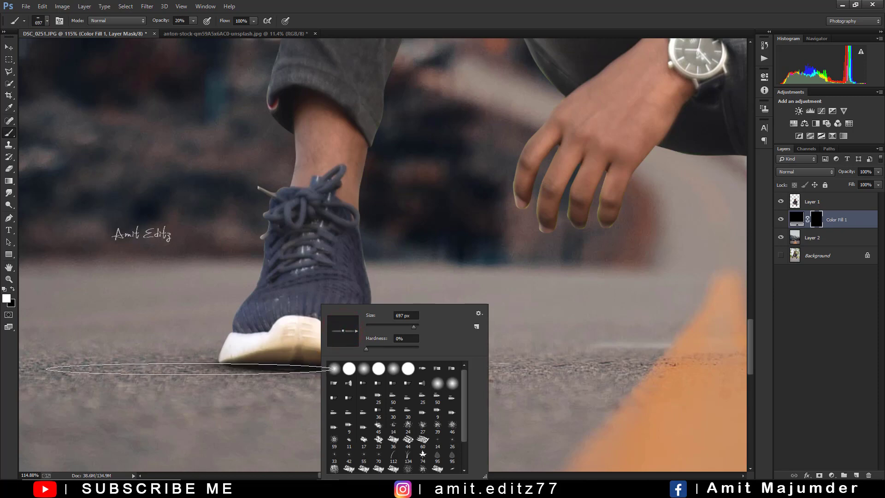
pyautogui.click(189, 367)
pyautogui.moveTo(189, 367); pyautogui.dragTo(343, 371)
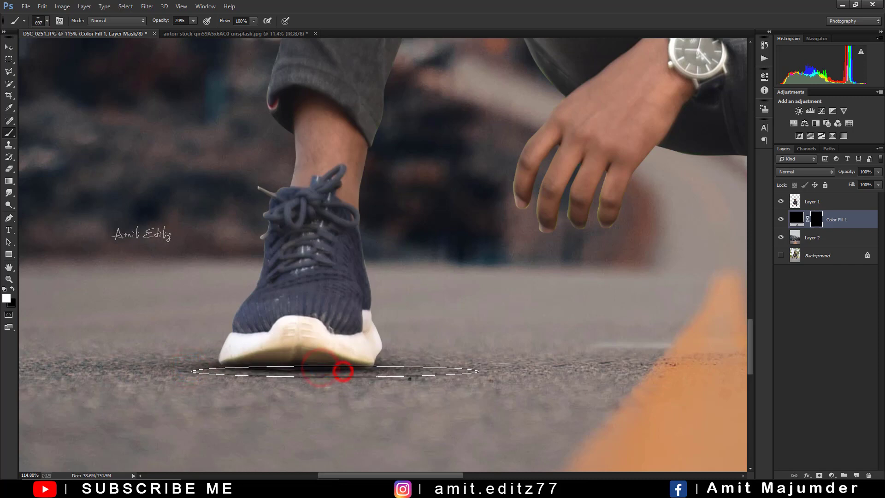
pyautogui.click(278, 368)
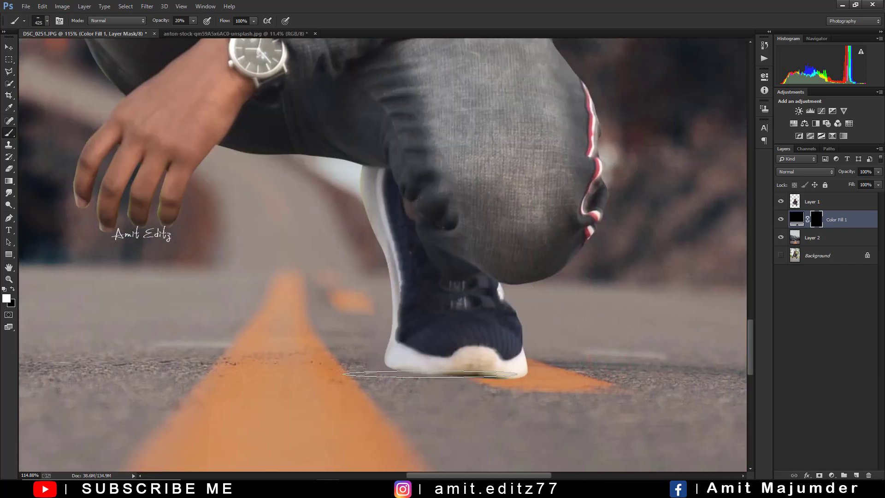
# Paint soft shadows under the right shoe's sole and heel on the Color Fill 1 mask
pyautogui.click(459, 374)
pyautogui.moveTo(451, 376); pyautogui.dragTo(467, 391)
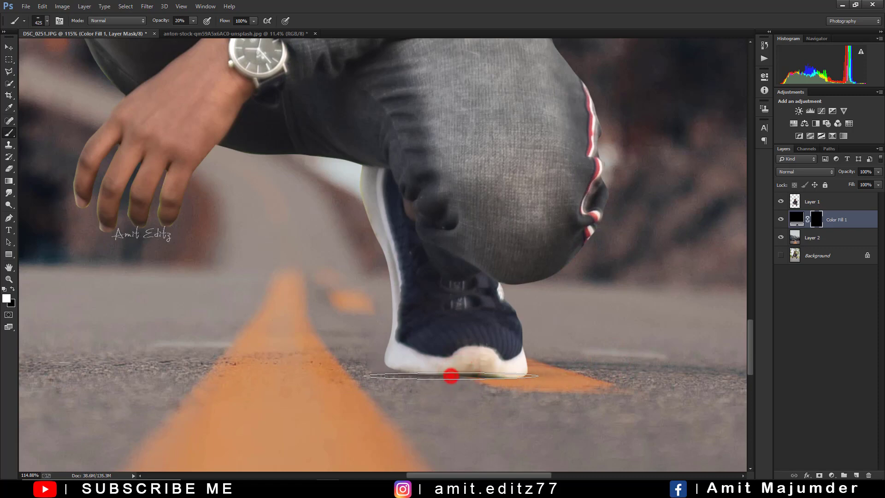
pyautogui.click(466, 378)
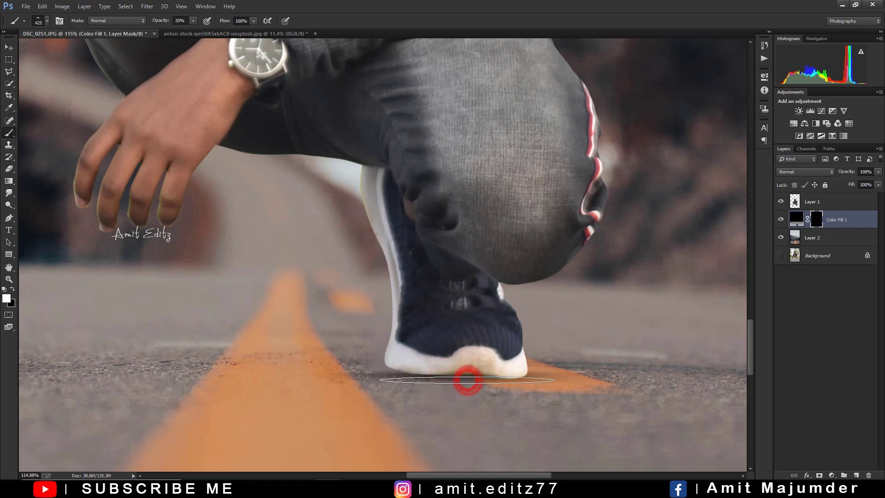
pyautogui.scroll(2, 471, 383)
pyautogui.moveTo(467, 383); pyautogui.dragTo(467, 377)
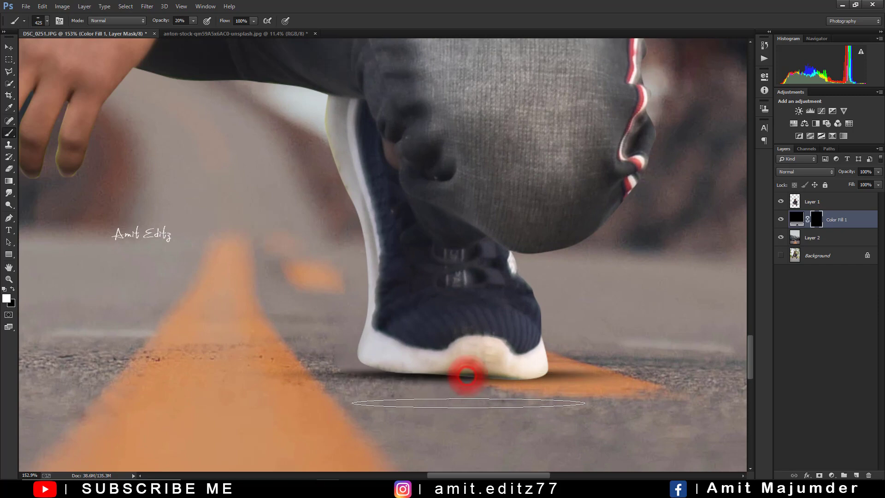
pyautogui.click(474, 379)
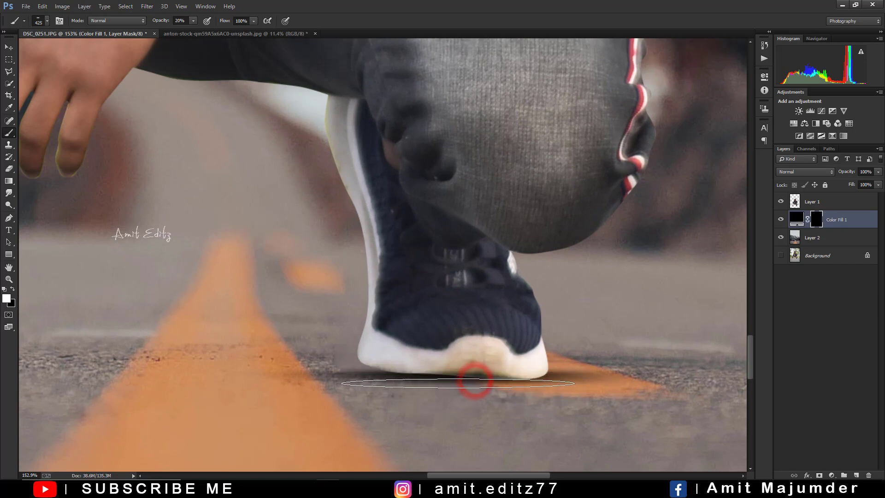
pyautogui.scroll(-5, 444, 383)
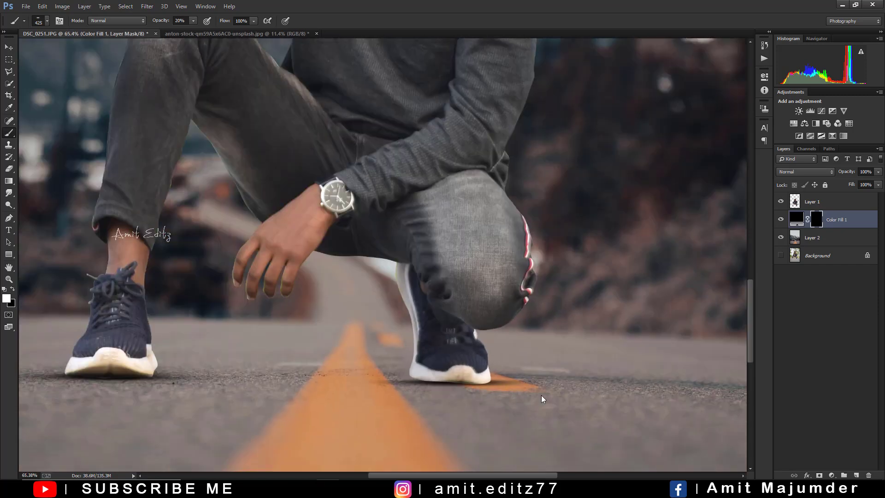
pyautogui.scroll(-2, 554, 388)
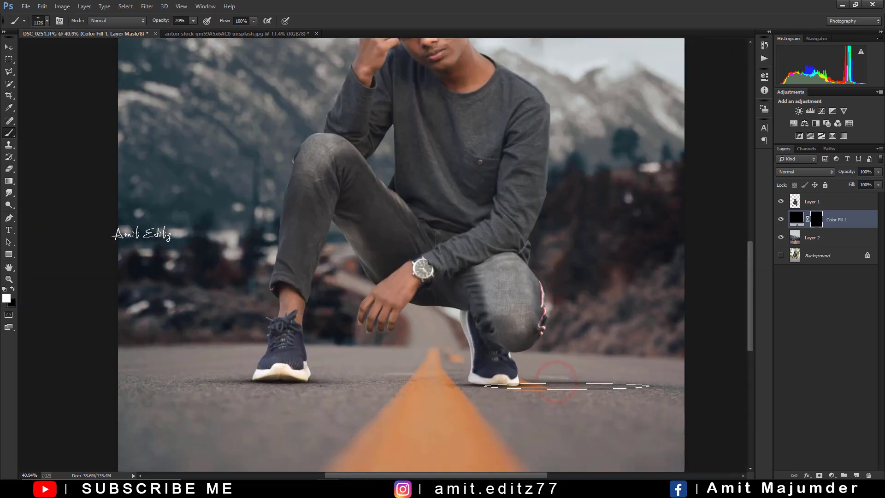
pyautogui.click(566, 384)
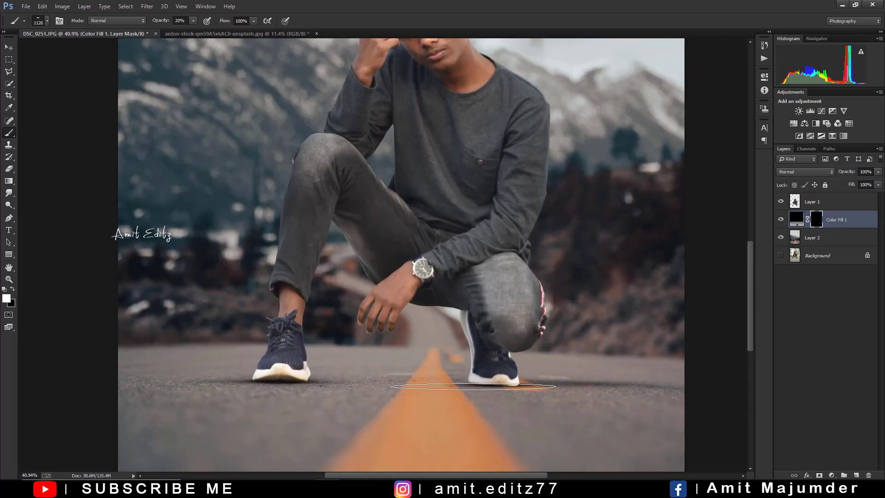
pyautogui.click(474, 386)
# Shade the road between the feet with a ~615 px brush, then review both shoes
pyautogui.scroll(1, 476, 428)
pyautogui.click(371, 366)
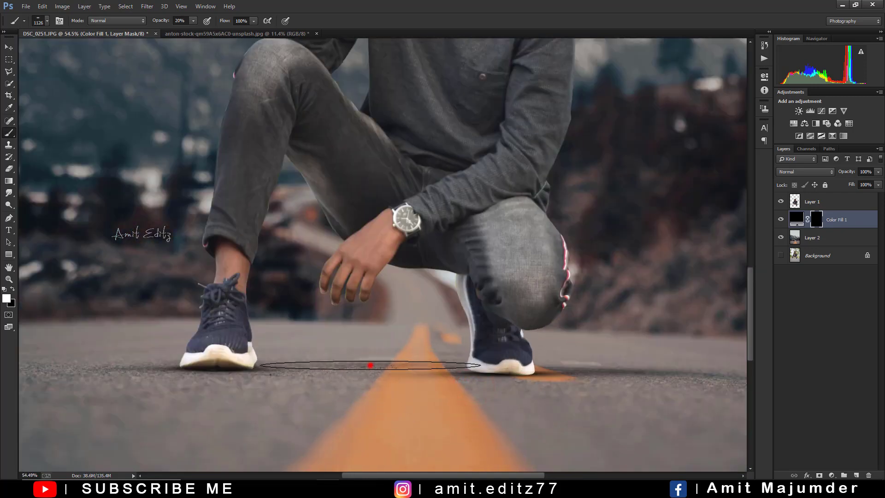
pyautogui.press('[')
pyautogui.press('[')
pyautogui.press('[')
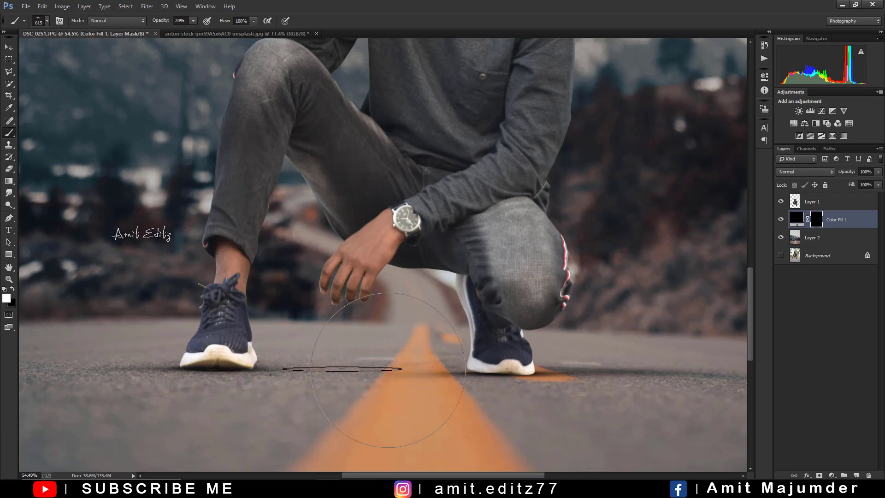
pyautogui.click(370, 364)
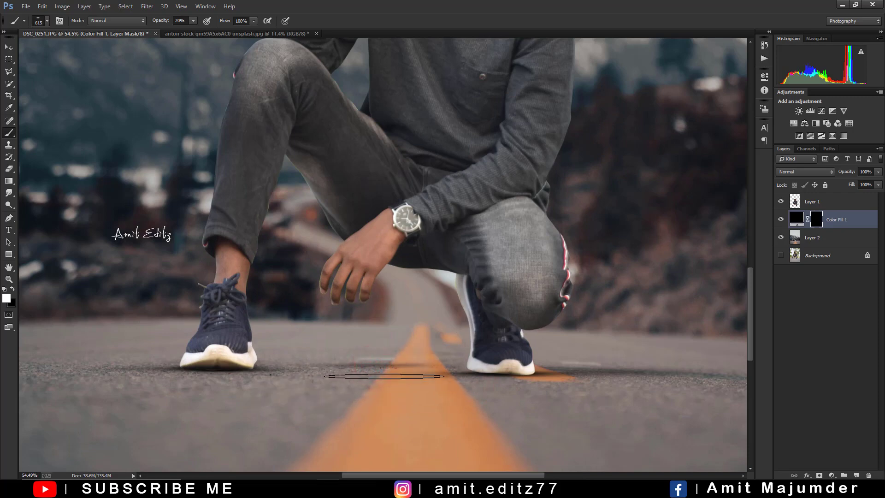
pyautogui.click(371, 368)
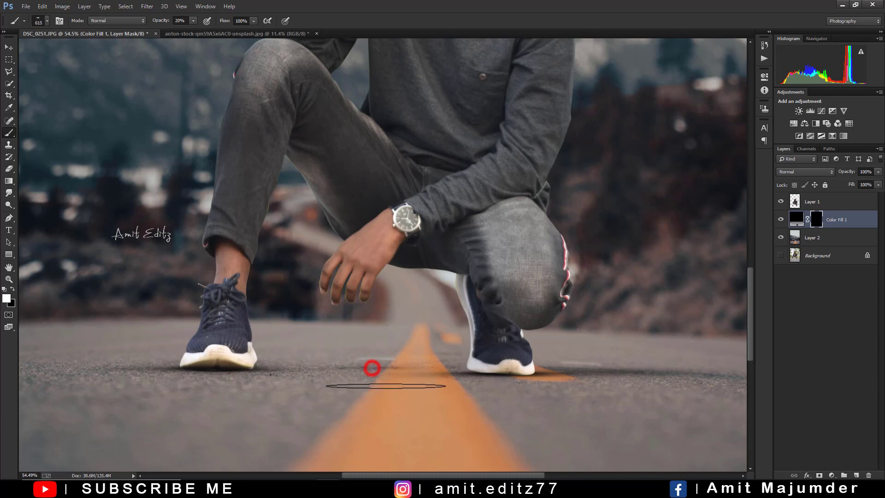
pyautogui.scroll(-1, 387, 389)
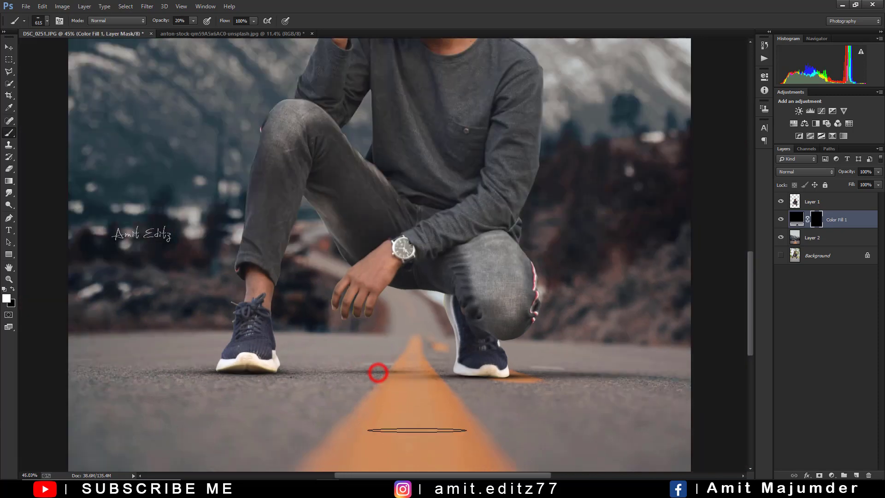
pyautogui.scroll(-2, 417, 428)
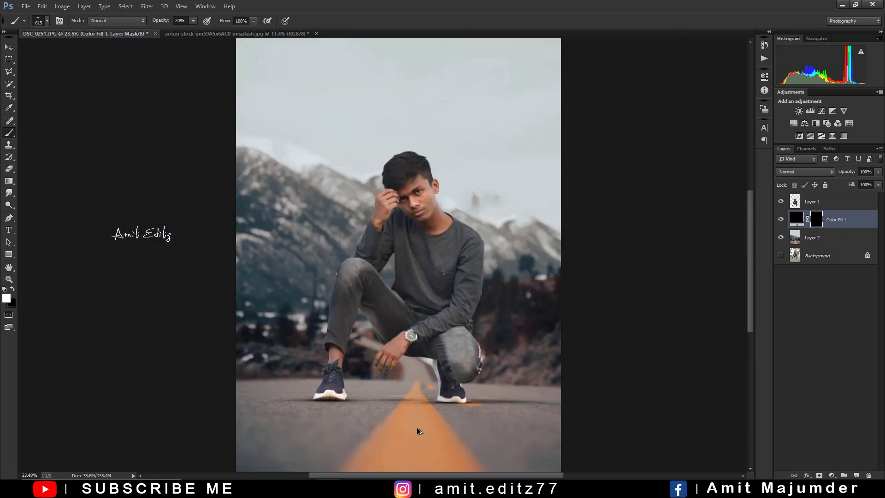
pyautogui.scroll(-2, 382, 402)
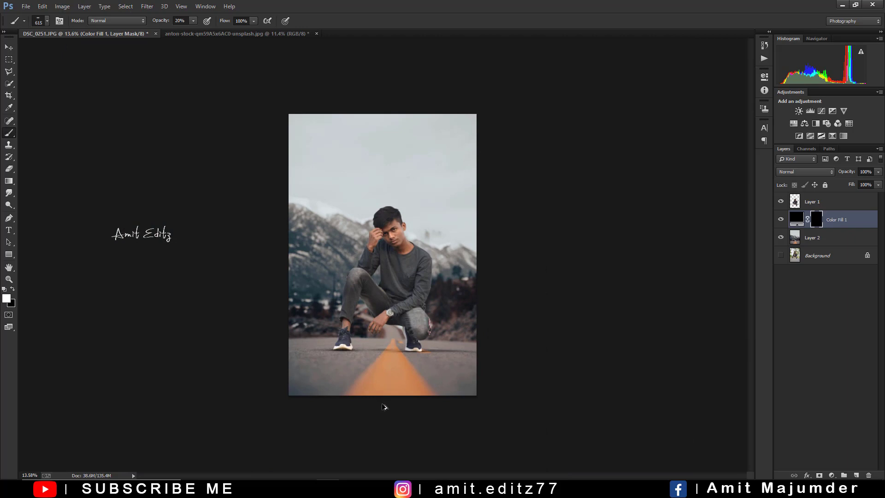
pyautogui.scroll(2, 387, 394)
pyautogui.scroll(2, 384, 386)
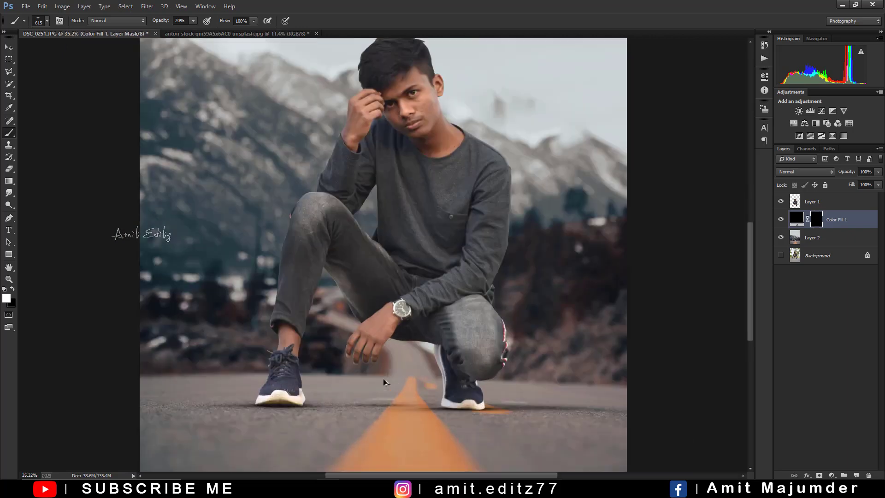
pyautogui.scroll(2, 306, 415)
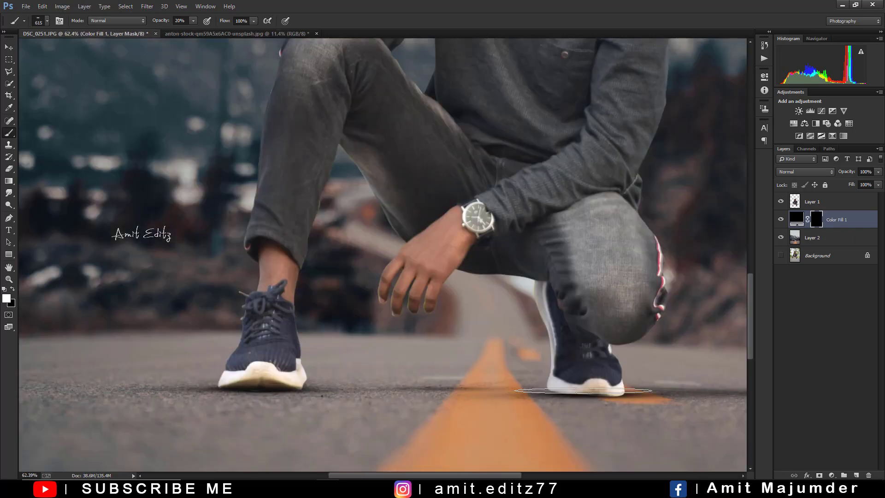
pyautogui.moveTo(618, 322); pyautogui.dragTo(474, 364)
pyautogui.moveTo(175, 413); pyautogui.dragTo(313, 360)
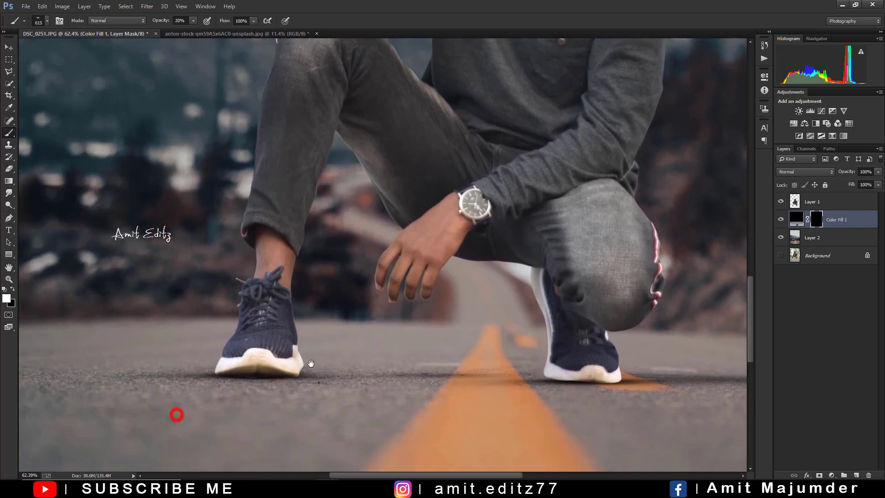
pyautogui.click(815, 201)
# Add a darkened Exposure adjustment clipped to the man, with its mask inverted to hide it
pyautogui.hotkey('ctrl', '0')
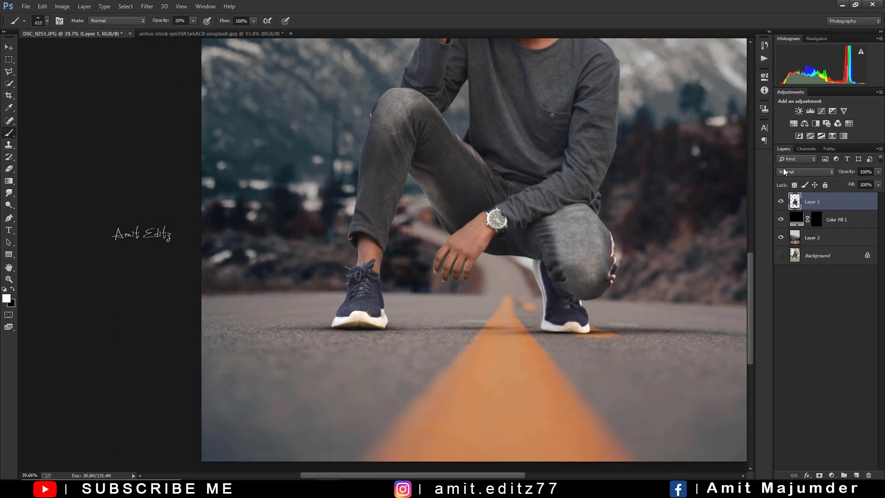
pyautogui.click(833, 111)
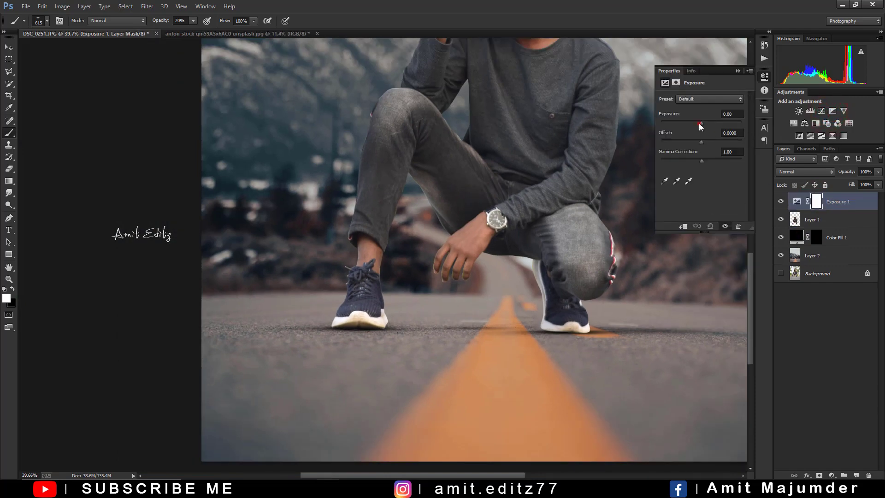
pyautogui.moveTo(680, 124); pyautogui.dragTo(669, 123)
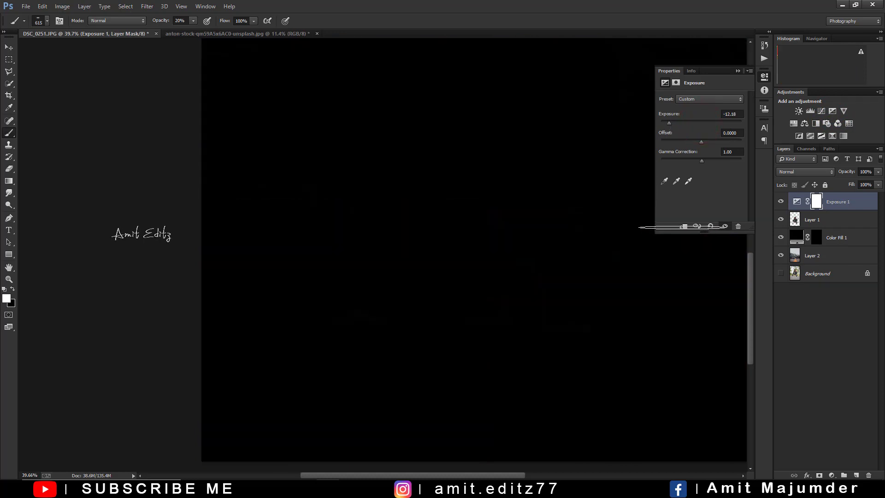
pyautogui.click(684, 226)
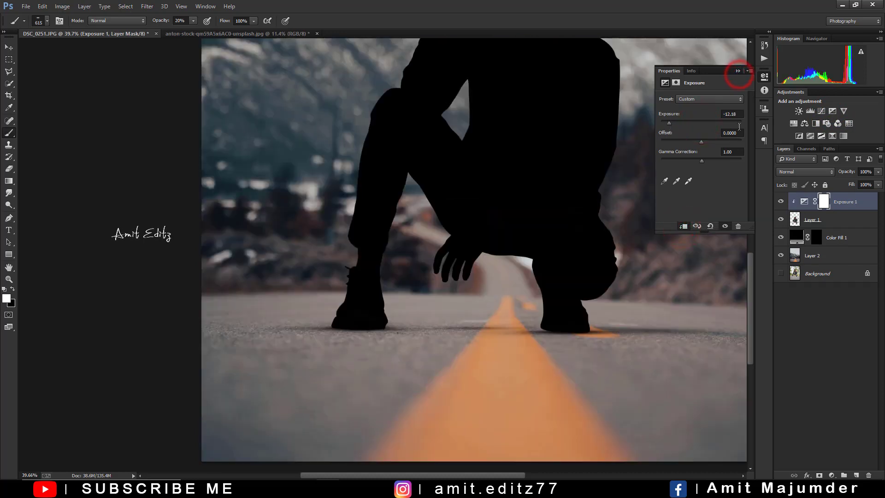
pyautogui.click(737, 71)
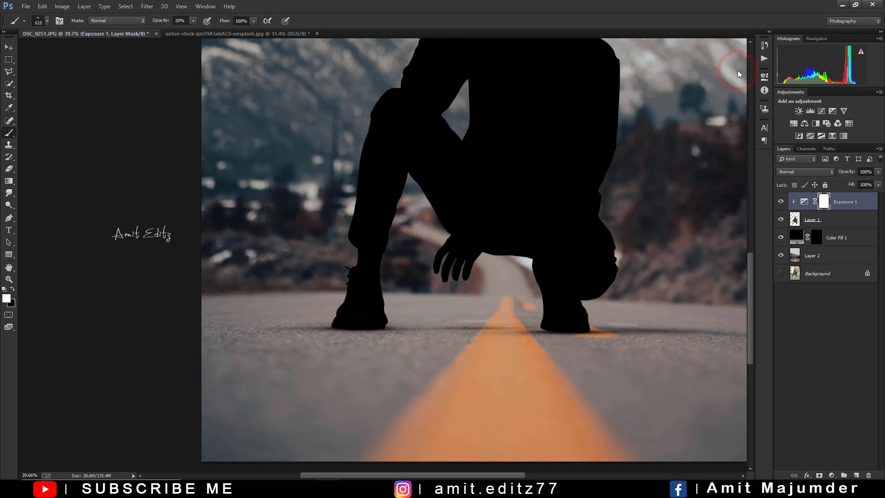
pyautogui.hotkey('ctrl', 'i')
# Choose a soft round brush tip and size it to about 242 px
pyautogui.rightClick(384, 273)
pyautogui.click(396, 337)
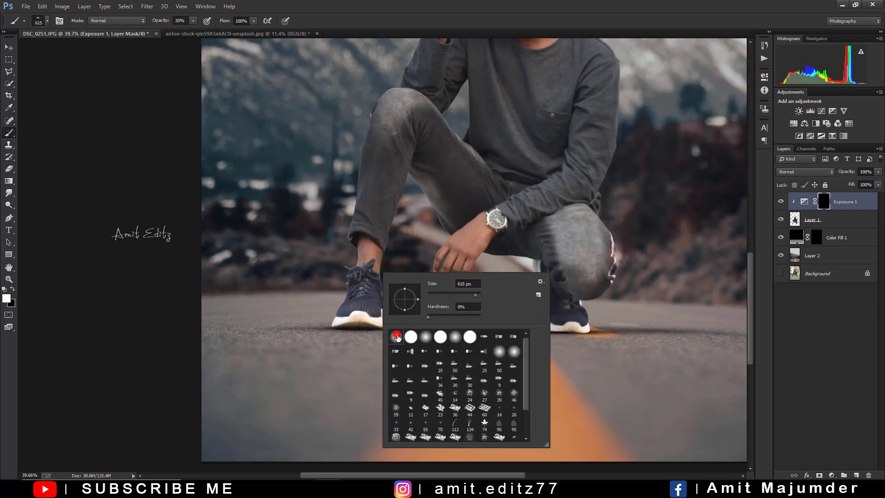
pyautogui.click(298, 253)
pyautogui.keyDown('alt'); pyautogui.scroll(3, 364, 321); pyautogui.keyUp('alt')
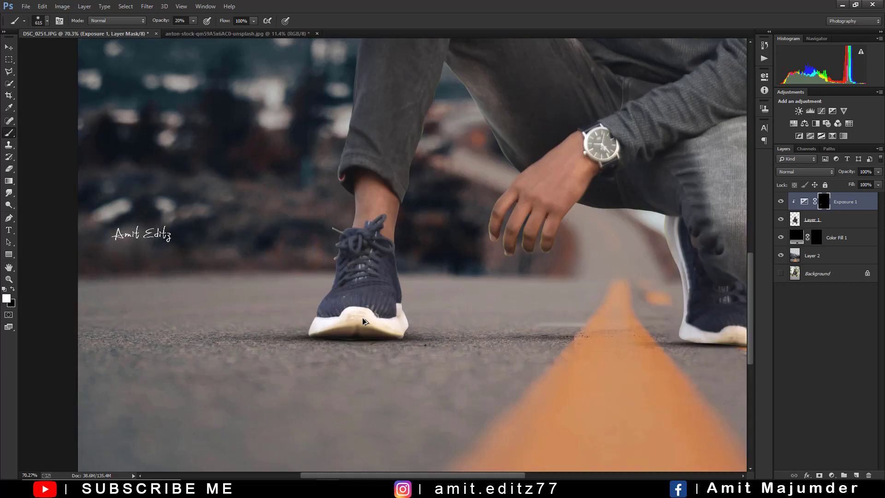
pyautogui.moveTo(381, 321); pyautogui.dragTo(270, 324)
pyautogui.moveTo(381, 321); pyautogui.dragTo(461, 322)
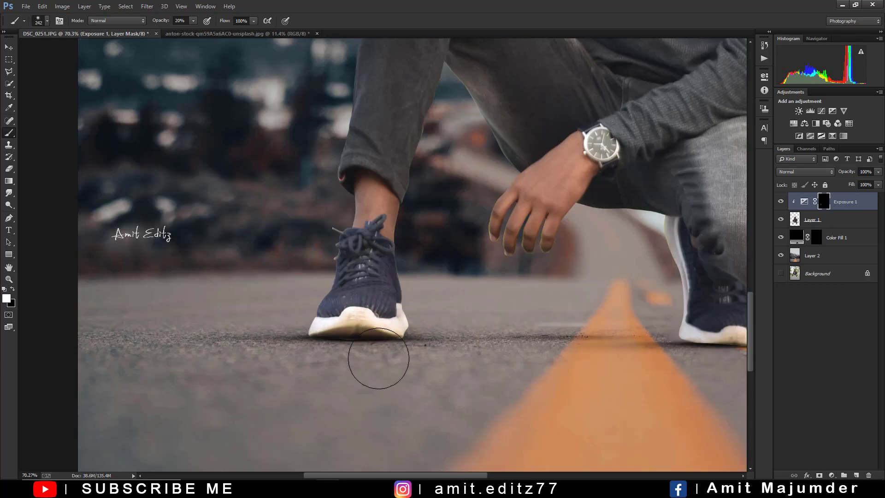
# Paint shadow on the road beside and under the near shoe, enlarging the brush to about 532 px
pyautogui.click(395, 353)
pyautogui.click(419, 346)
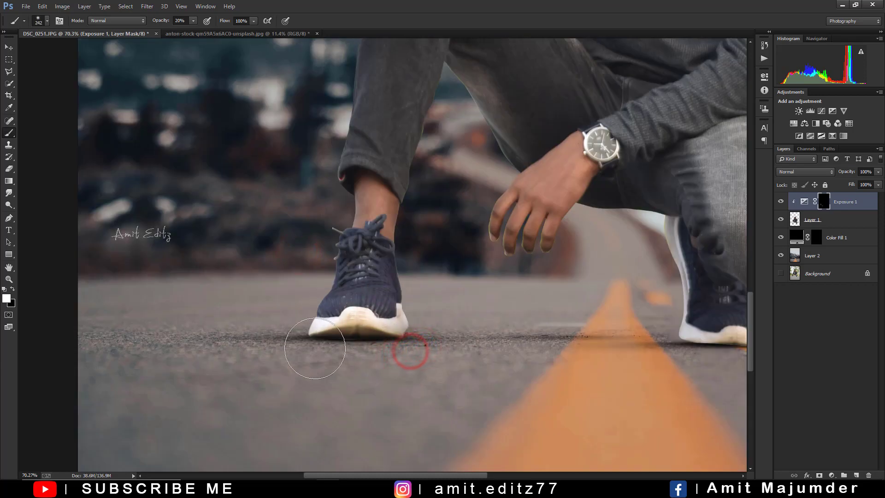
pyautogui.click(312, 347)
pyautogui.click(318, 366)
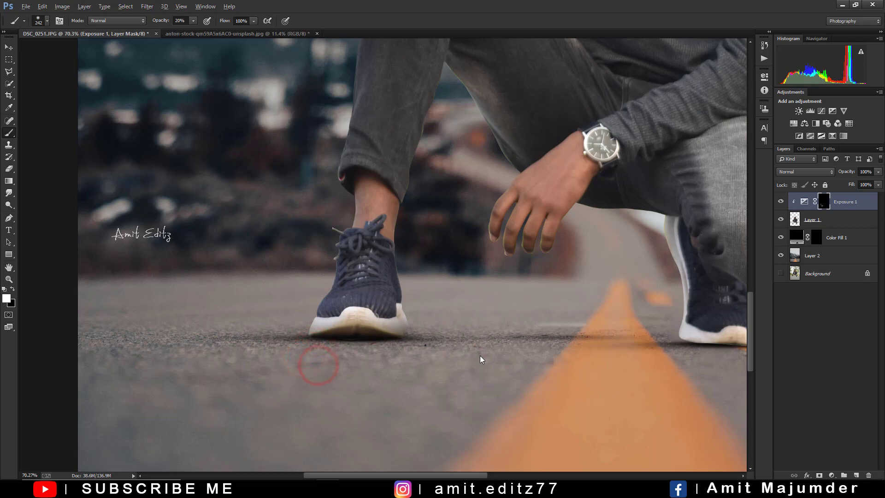
pyautogui.moveTo(282, 297); pyautogui.dragTo(369, 298)
pyautogui.click(365, 330)
pyautogui.click(535, 320)
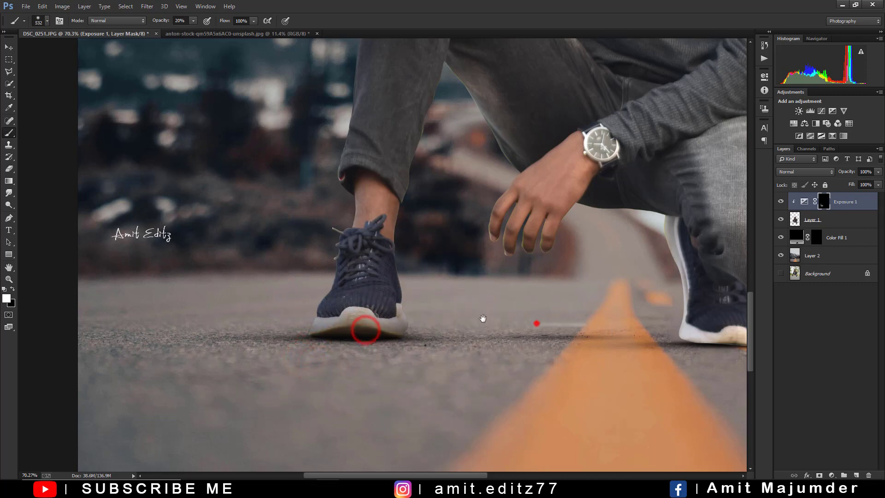
# Paint contact shadow on the road around the far shoe with a roughly 290 px brush
pyautogui.moveTo(535, 320); pyautogui.dragTo(261, 293)
pyautogui.moveTo(359, 245); pyautogui.dragTo(346, 233)
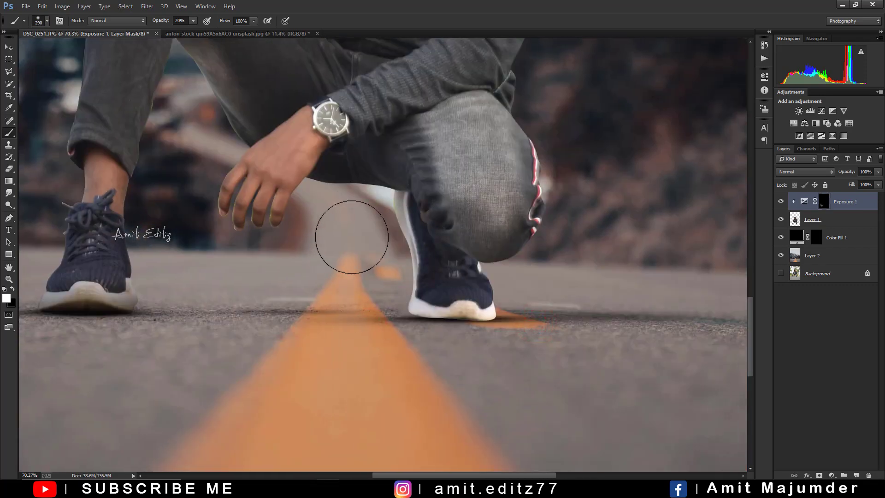
pyautogui.click(397, 220)
pyautogui.click(334, 337)
pyautogui.click(401, 340)
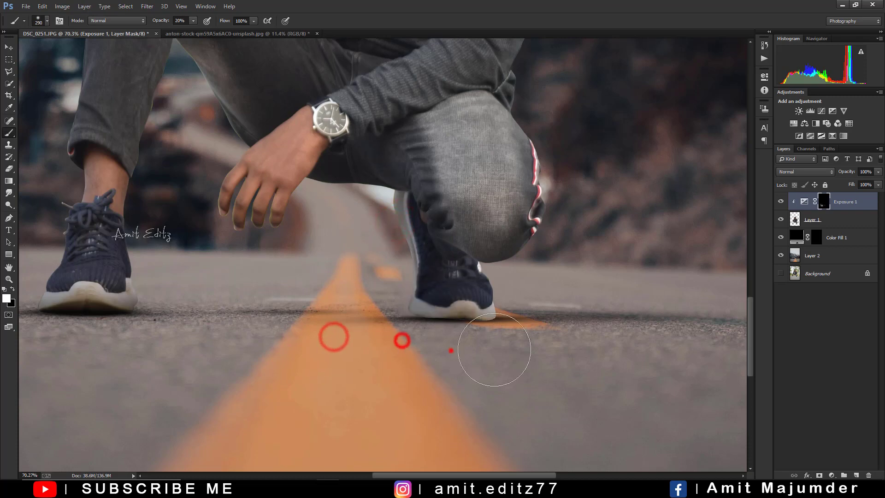
pyautogui.click(450, 353)
pyautogui.scroll(-1, 535, 347)
pyautogui.scroll(-2, 535, 347)
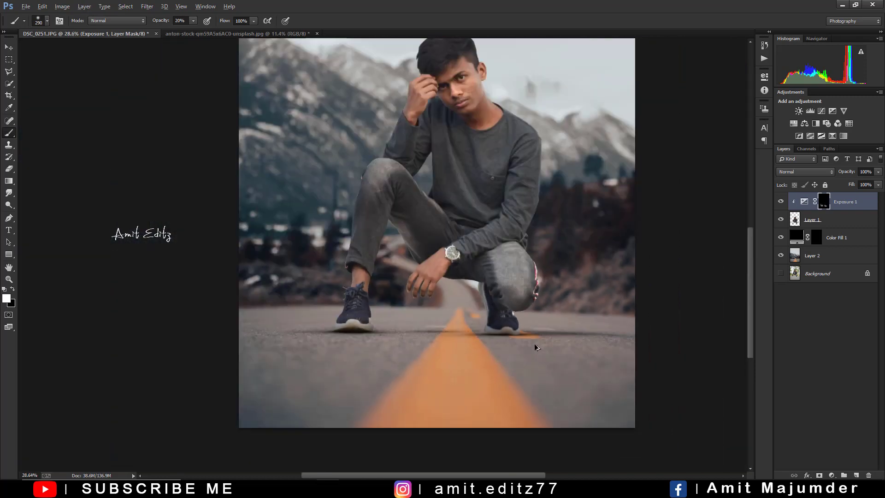
pyautogui.scroll(-1, 535, 347)
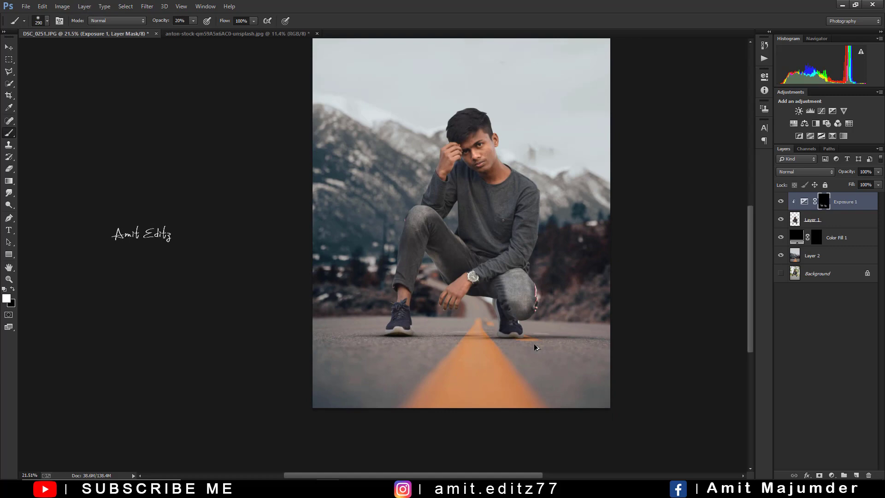
pyautogui.scroll(-2, 534, 344)
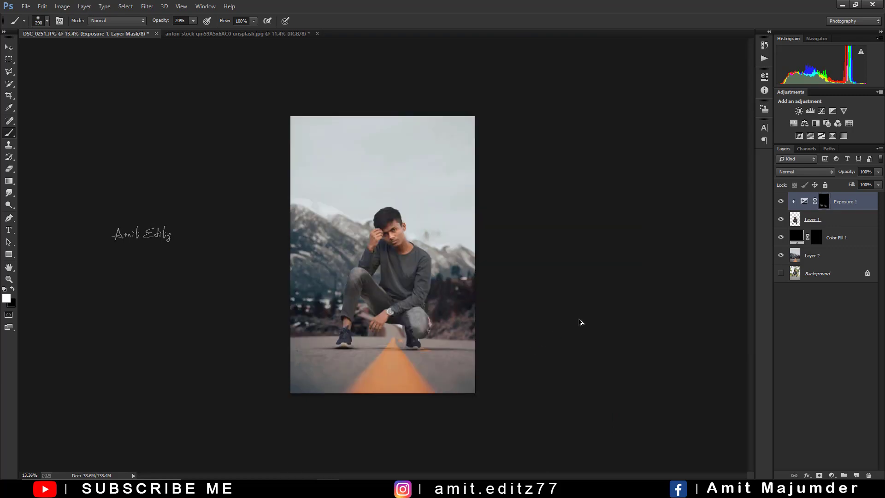
# On Layer 1, switch to the Smudge tool with a 44 px brush
pyautogui.click(841, 220)
pyautogui.scroll(2, 365, 198)
pyautogui.scroll(1, 417, 200)
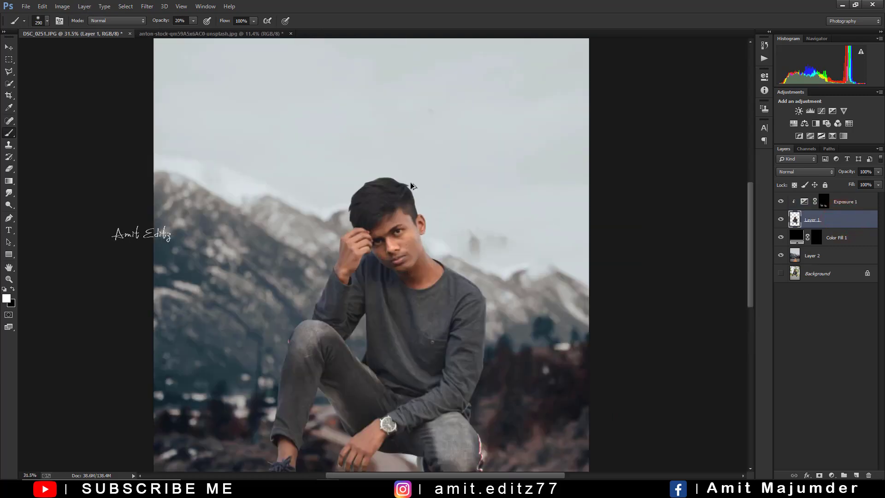
pyautogui.scroll(3, 411, 184)
pyautogui.scroll(1, 388, 209)
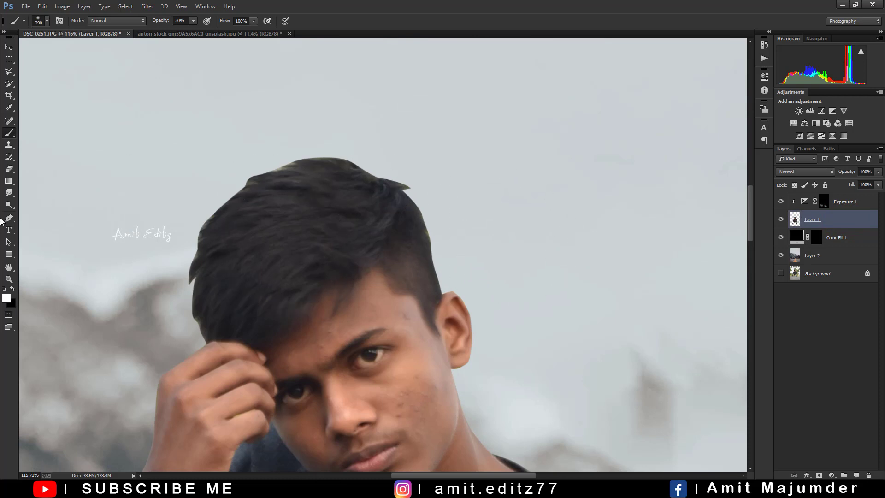
pyautogui.rightClick(12, 193)
pyautogui.click(40, 210)
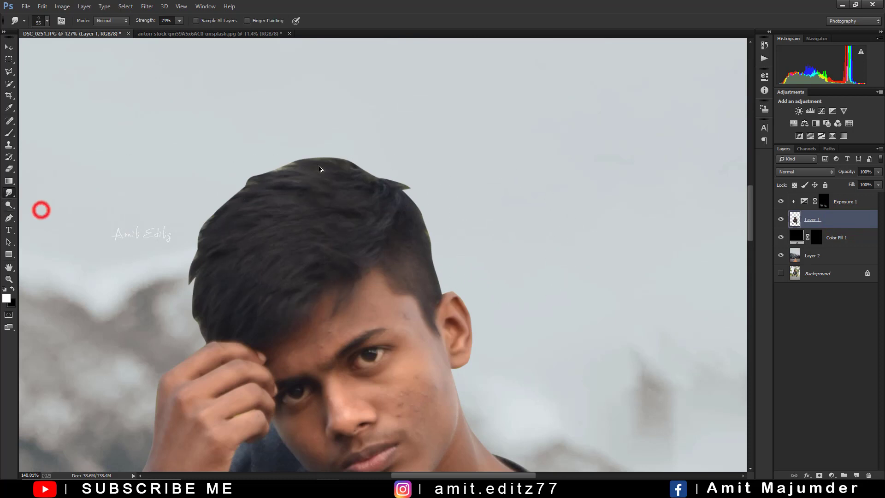
pyautogui.scroll(2, 292, 166)
pyautogui.rightClick(365, 177)
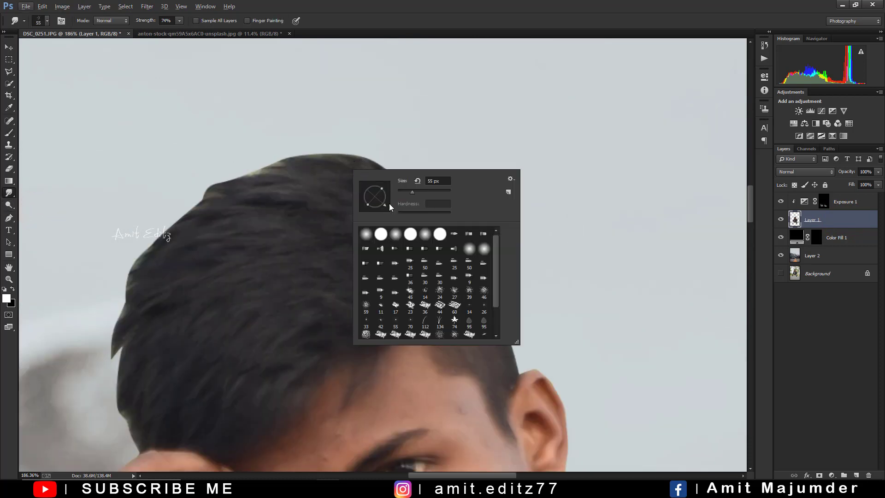
pyautogui.write('44')
pyautogui.press('Return')
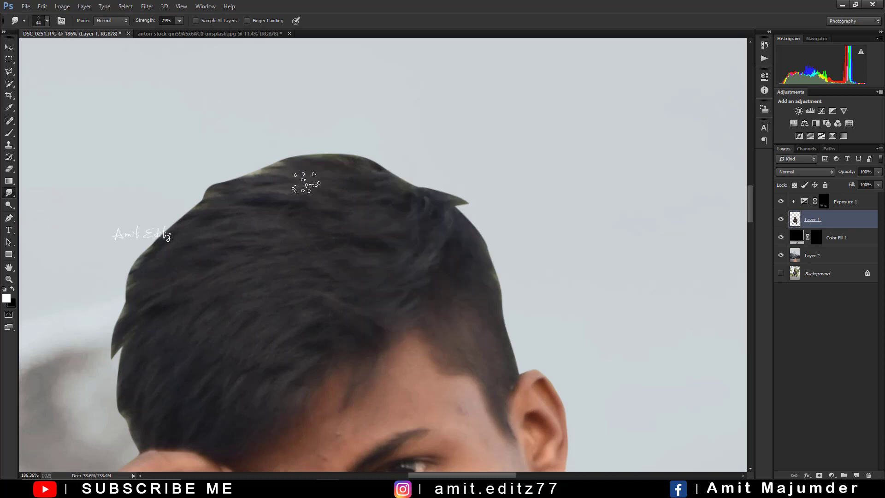
# Smudge fine strands outward along the top and upper-left hair edges
pyautogui.moveTo(375, 174)
pyautogui.mouseDown()
pyautogui.moveTo(307, 148)
pyautogui.moveTo(286, 164)
pyautogui.mouseUp()
pyautogui.moveTo(340, 158)
pyautogui.mouseDown()
pyautogui.moveTo(292, 174)
pyautogui.moveTo(240, 162)
pyautogui.mouseUp()
pyautogui.moveTo(317, 178)
pyautogui.mouseDown()
pyautogui.moveTo(249, 173)
pyautogui.moveTo(247, 181)
pyautogui.mouseUp()
pyautogui.moveTo(311, 158)
pyautogui.mouseDown()
pyautogui.moveTo(198, 202)
pyautogui.moveTo(157, 233)
pyautogui.mouseUp()
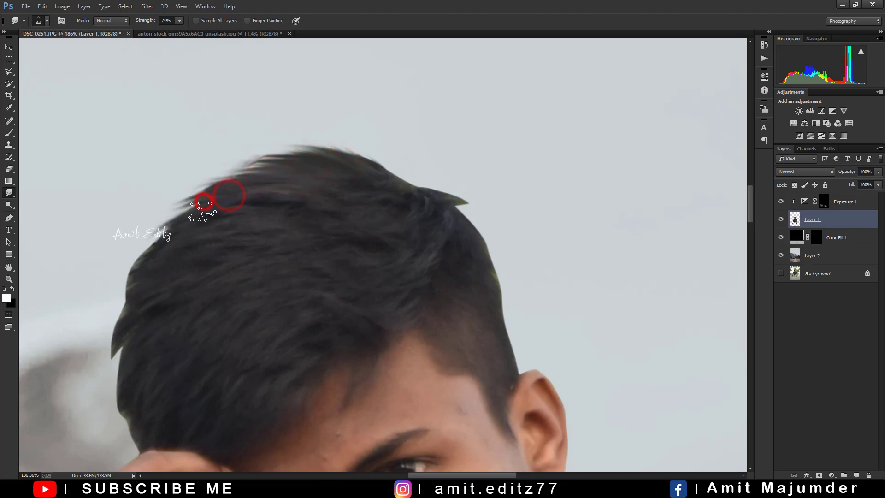
pyautogui.moveTo(188, 208); pyautogui.dragTo(140, 244)
pyautogui.moveTo(175, 221); pyautogui.dragTo(131, 272)
pyautogui.moveTo(155, 251)
pyautogui.mouseDown()
pyautogui.moveTo(106, 332)
pyautogui.moveTo(108, 365)
pyautogui.mouseUp()
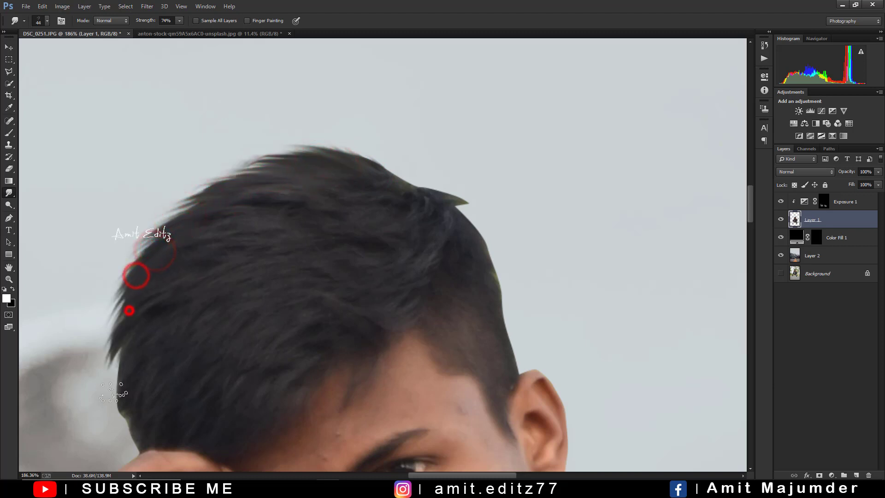
# Feather the lower-left hair, upper-right hair and top spike into soft strands
pyautogui.moveTo(132, 336); pyautogui.dragTo(116, 415)
pyautogui.moveTo(118, 366)
pyautogui.mouseDown()
pyautogui.moveTo(111, 428)
pyautogui.moveTo(122, 440)
pyautogui.mouseUp()
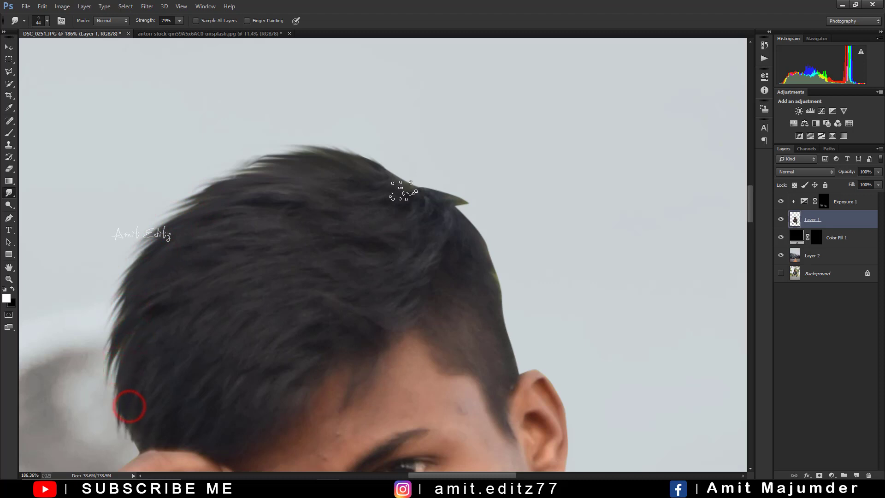
pyautogui.moveTo(402, 191)
pyautogui.mouseDown()
pyautogui.moveTo(461, 203)
pyautogui.moveTo(480, 216)
pyautogui.moveTo(480, 247)
pyautogui.mouseUp()
pyautogui.moveTo(456, 217); pyautogui.dragTo(477, 246)
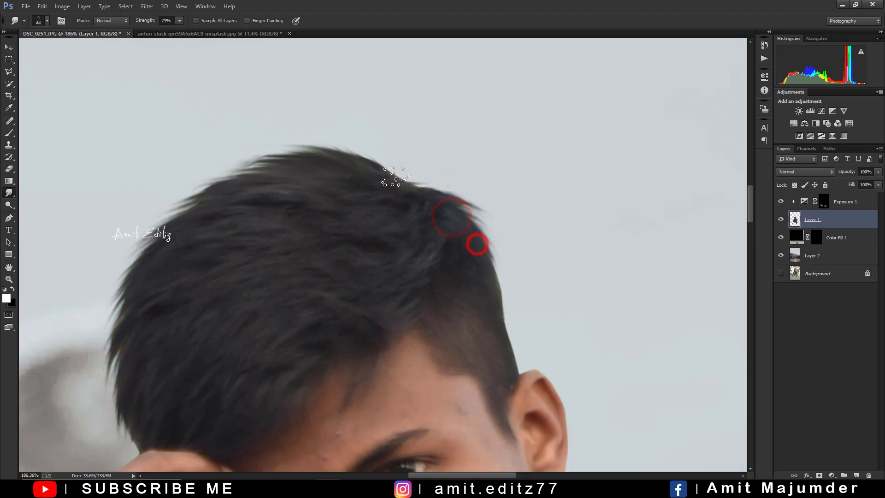
pyautogui.moveTo(403, 188)
pyautogui.mouseDown()
pyautogui.moveTo(362, 159)
pyautogui.moveTo(295, 146)
pyautogui.mouseUp()
pyautogui.scroll(-5, 341, 203)
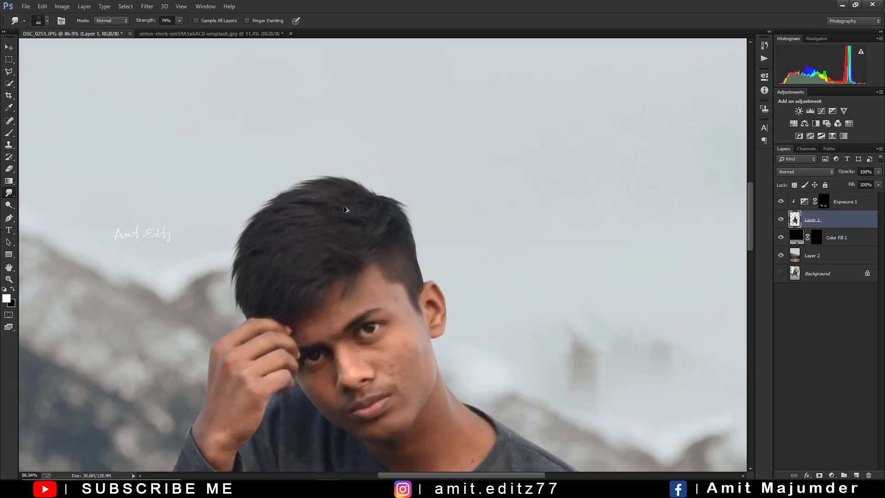
pyautogui.scroll(-1, 355, 212)
pyautogui.scroll(-2, 401, 253)
pyautogui.scroll(3, 391, 284)
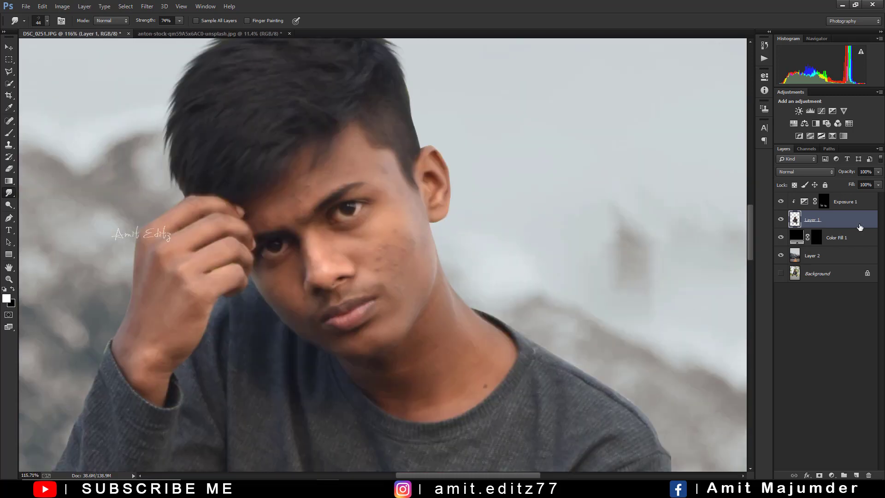
# Use a 14 px Spot Healing Brush to heal blemishes between the brows and on the temple
pyautogui.click(9, 120)
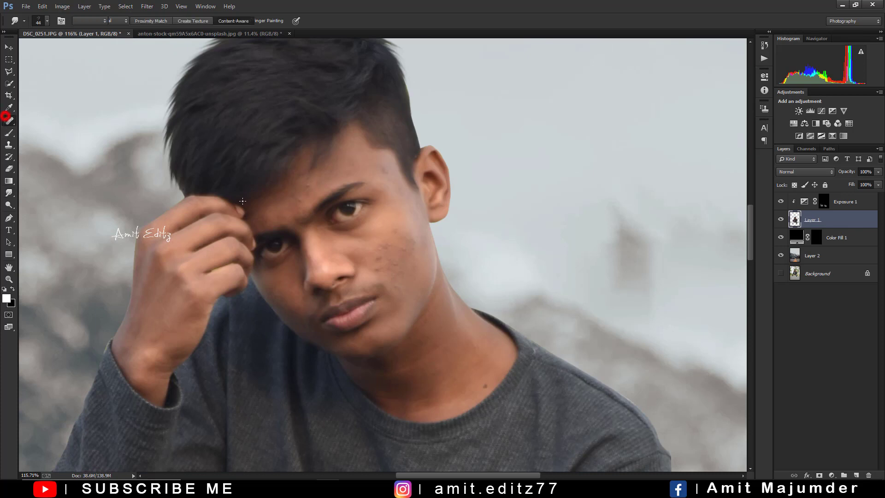
pyautogui.scroll(3, 308, 190)
pyautogui.press(']')
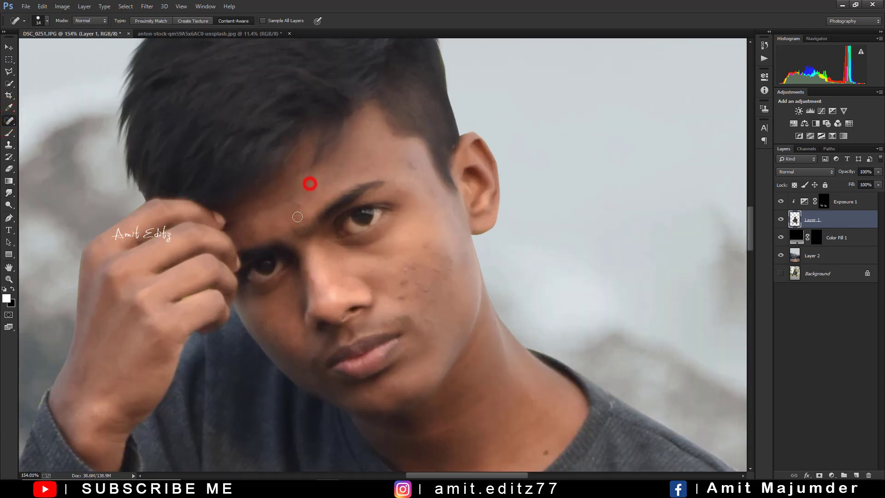
pyautogui.click(296, 203)
pyautogui.click(409, 162)
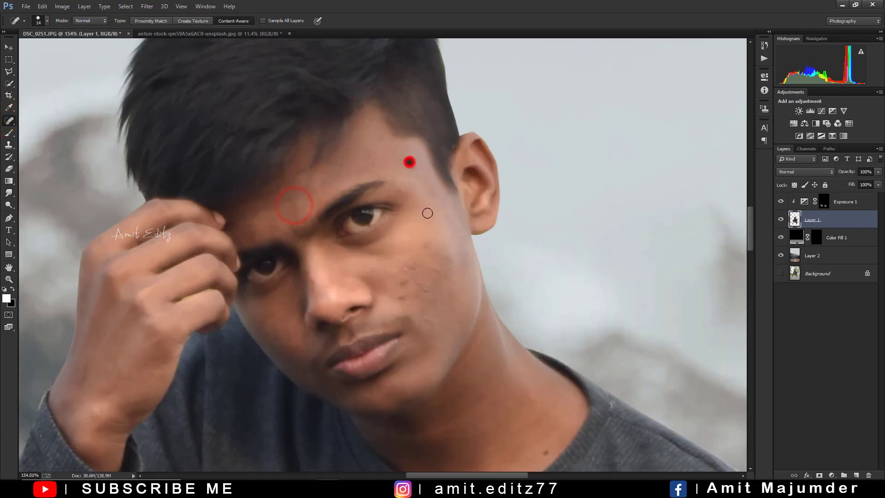
# Heal the acne spots scattered across the cheek
pyautogui.click(425, 245)
pyautogui.click(406, 267)
pyautogui.click(402, 278)
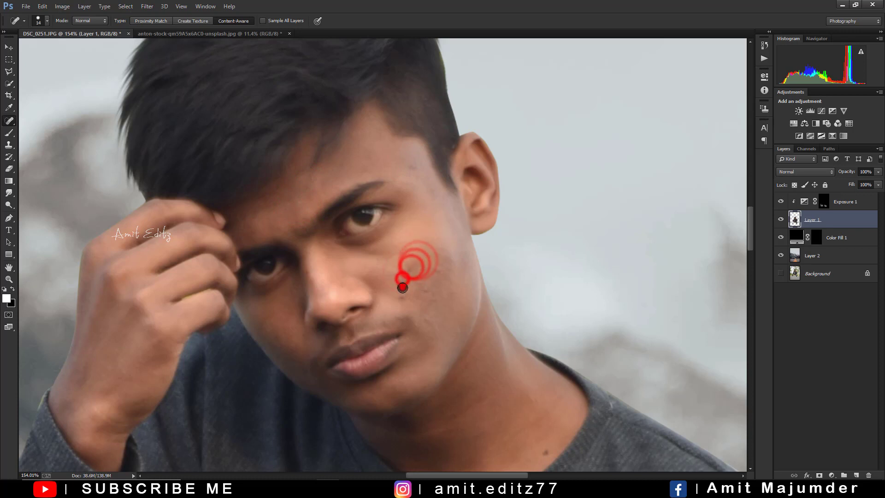
pyautogui.click(422, 284)
pyautogui.click(409, 270)
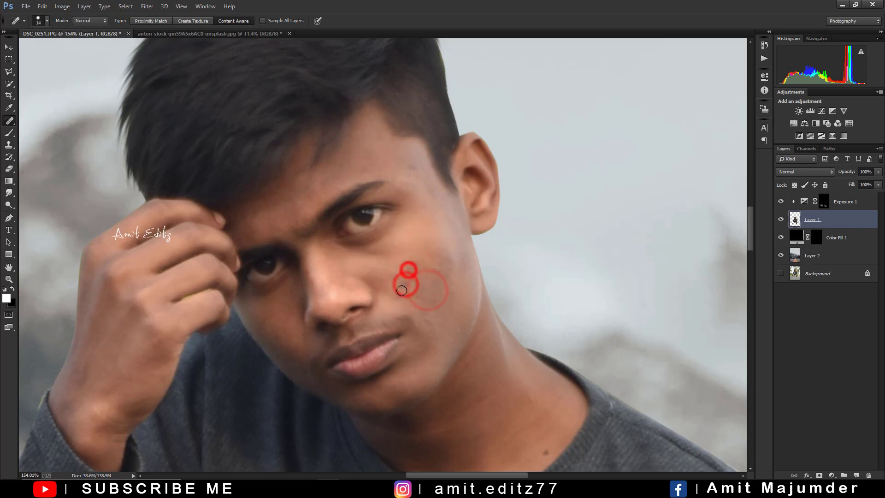
pyautogui.click(401, 290)
pyautogui.click(444, 266)
pyautogui.scroll(-2, 445, 268)
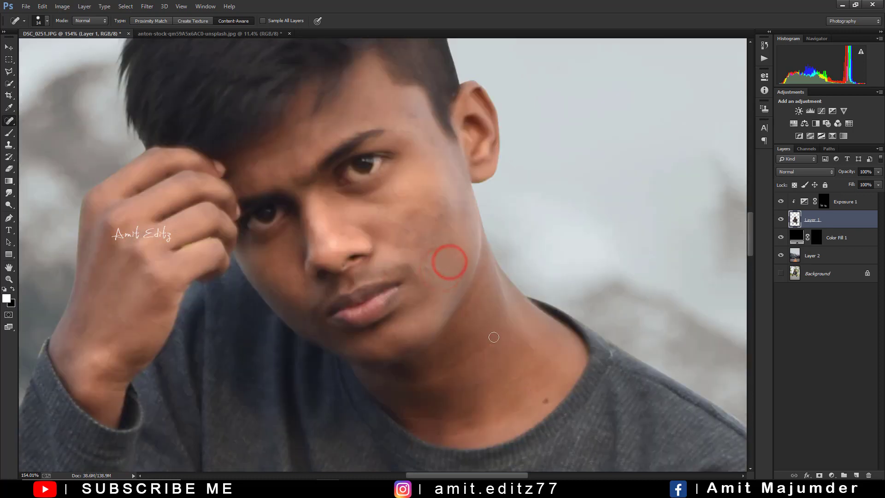
pyautogui.rightClick(9, 134)
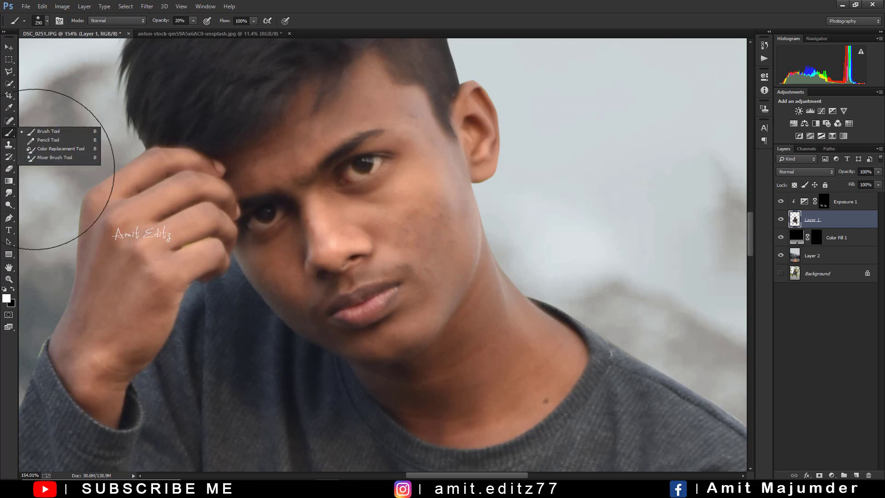
# Blend the skin along the nose bridge and under-eye cheek with the Mixer Brush
pyautogui.click(41, 158)
pyautogui.moveTo(317, 202); pyautogui.dragTo(326, 243)
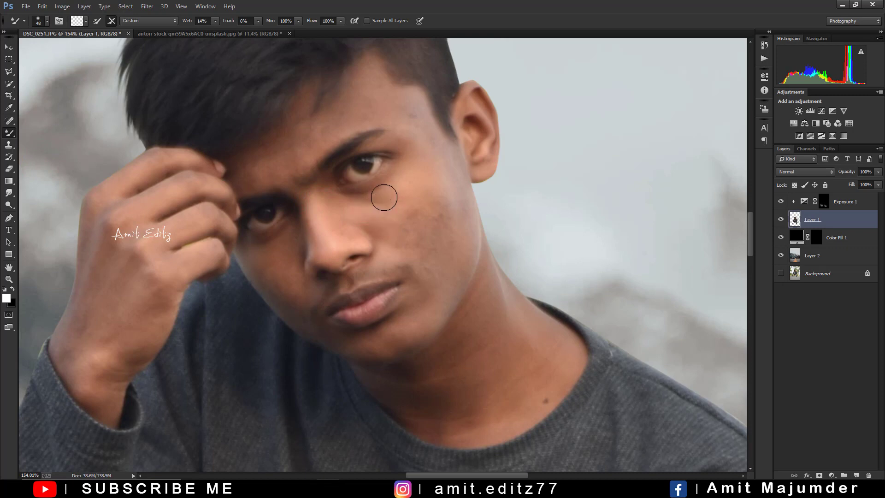
pyautogui.click(374, 197)
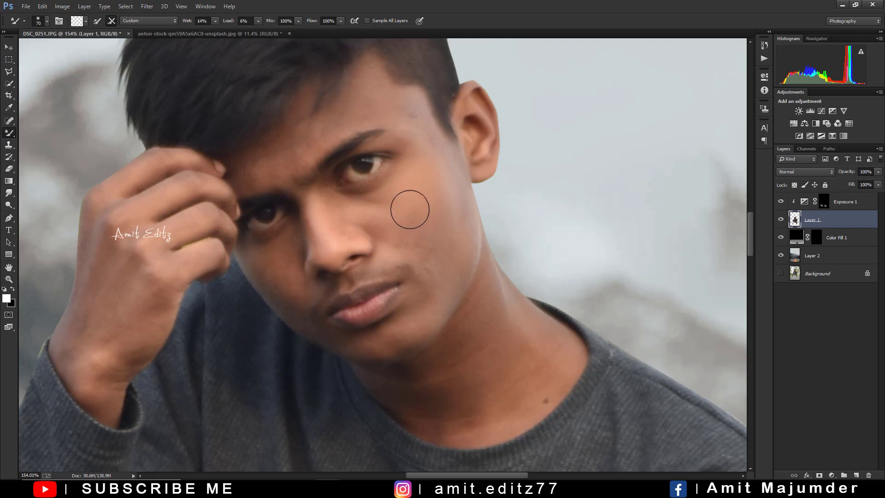
pyautogui.moveTo(397, 212)
pyautogui.mouseDown()
pyautogui.moveTo(366, 210)
pyautogui.moveTo(436, 245)
pyautogui.mouseUp()
pyautogui.moveTo(455, 229); pyautogui.dragTo(443, 197)
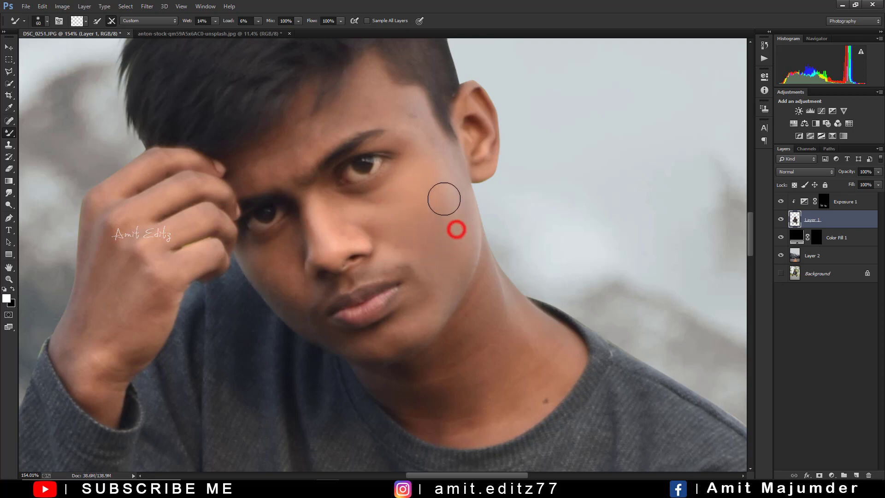
# Smooth the forehead skin and the area around the nose
pyautogui.click(423, 147)
pyautogui.moveTo(450, 243); pyautogui.dragTo(477, 353)
pyautogui.moveTo(399, 223)
pyautogui.mouseDown()
pyautogui.moveTo(372, 226)
pyautogui.moveTo(445, 232)
pyautogui.mouseUp()
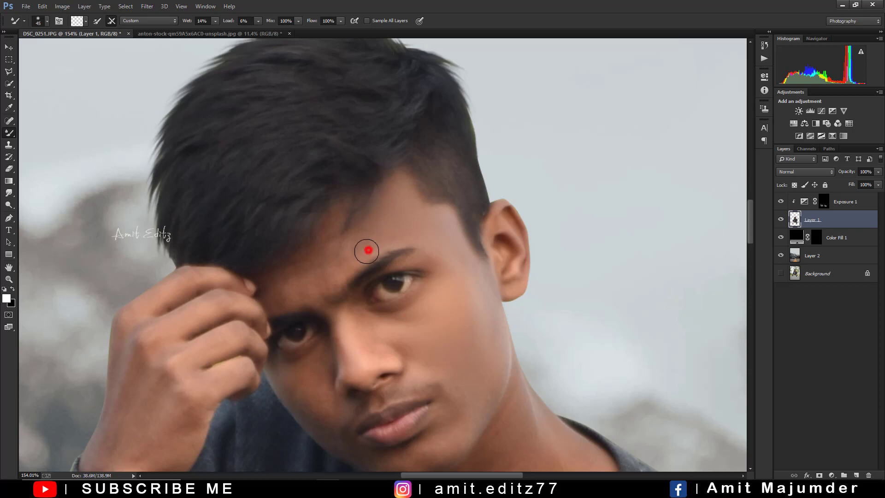
pyautogui.moveTo(368, 250); pyautogui.dragTo(343, 258)
pyautogui.moveTo(334, 245); pyautogui.dragTo(317, 257)
pyautogui.moveTo(342, 292); pyautogui.dragTo(321, 232)
pyautogui.moveTo(341, 261)
pyautogui.mouseDown()
pyautogui.moveTo(366, 271)
pyautogui.moveTo(355, 295)
pyautogui.mouseUp()
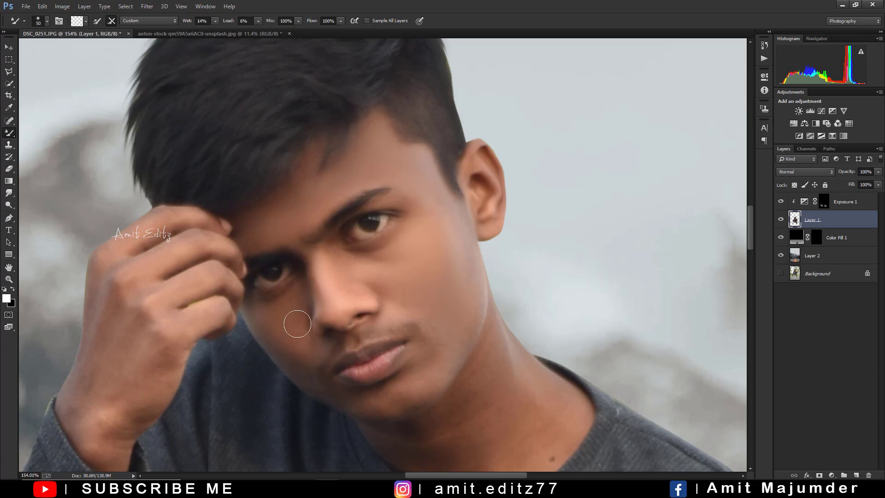
# Smooth spots on the chin, cheek and ear
pyautogui.click(343, 395)
pyautogui.moveTo(413, 281); pyautogui.dragTo(395, 296)
pyautogui.click(482, 161)
pyautogui.scroll(-1, 181, 302)
pyautogui.press('[')
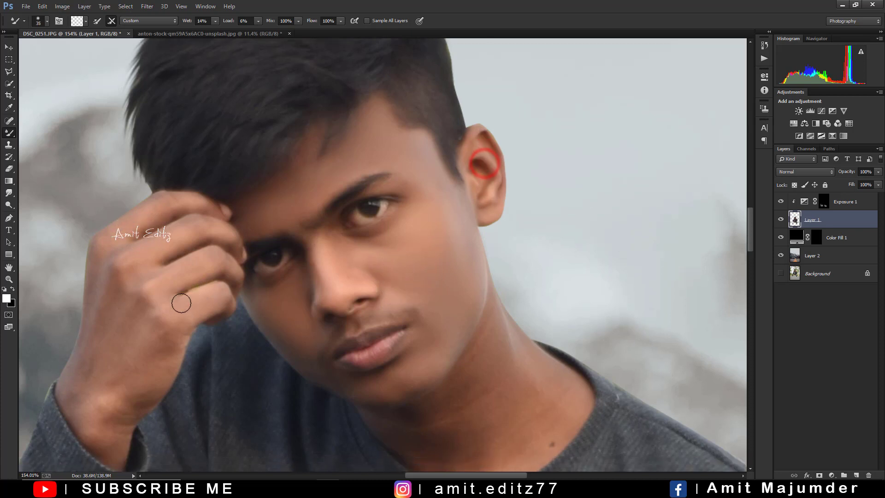
# Even out the hand's skin with small brush dabs and strokes
pyautogui.click(181, 302)
pyautogui.press(']')
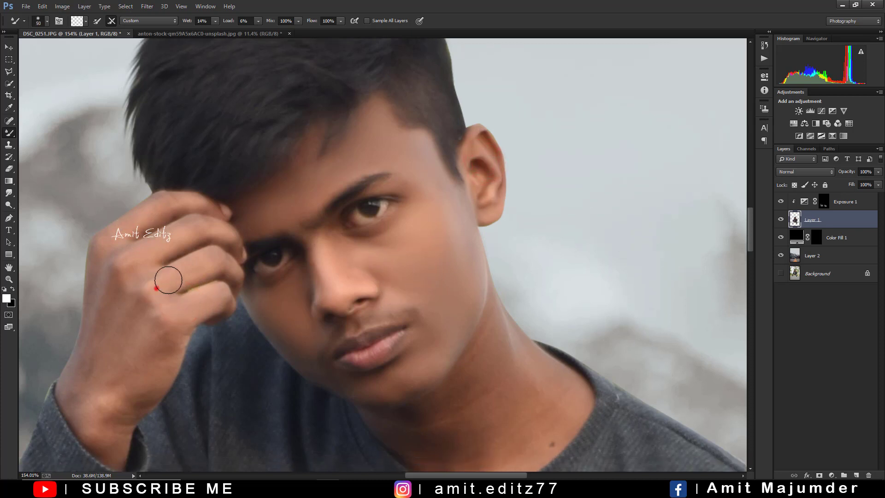
pyautogui.moveTo(168, 280); pyautogui.dragTo(185, 270)
pyautogui.press('[')
pyautogui.click(179, 277)
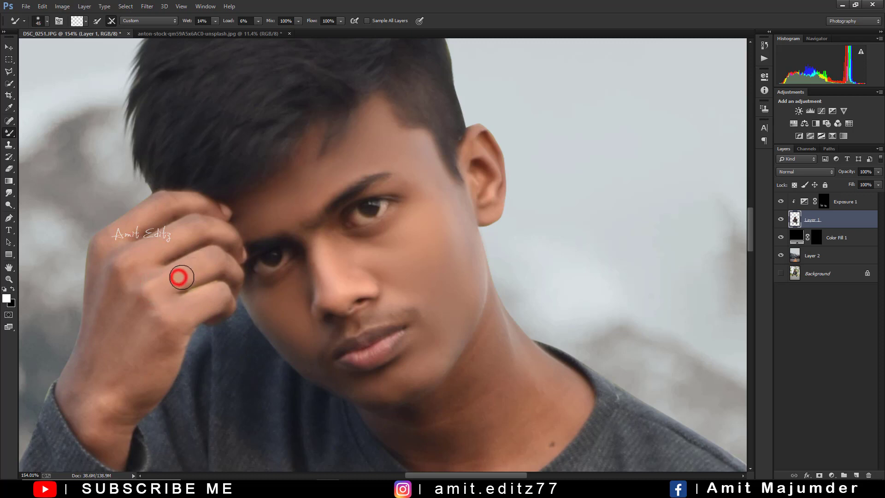
pyautogui.click(142, 256)
pyautogui.click(154, 247)
pyautogui.click(113, 234)
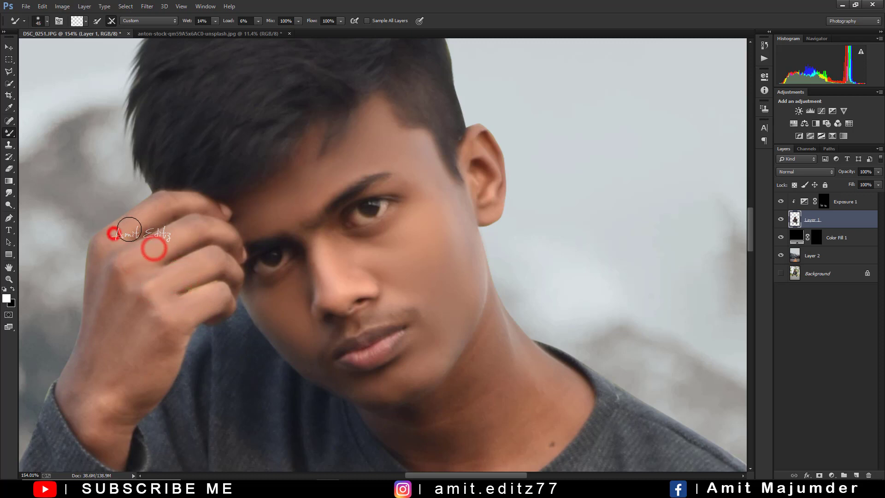
pyautogui.scroll(-1, 108, 283)
pyautogui.press(']')
pyautogui.press(']')
pyautogui.press(']')
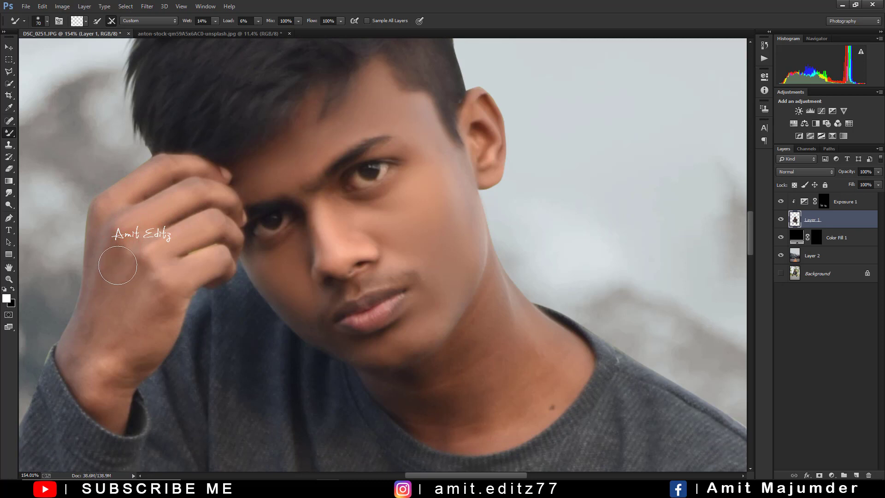
pyautogui.click(113, 272)
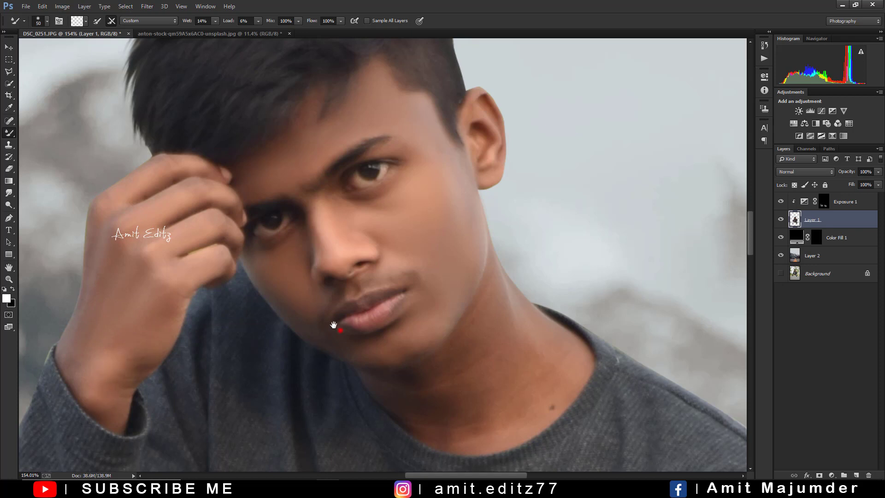
# Smooth the neck skin and touch up the cheek and temple
pyautogui.moveTo(333, 325); pyautogui.dragTo(161, 241)
pyautogui.click(302, 257)
pyautogui.click(325, 254)
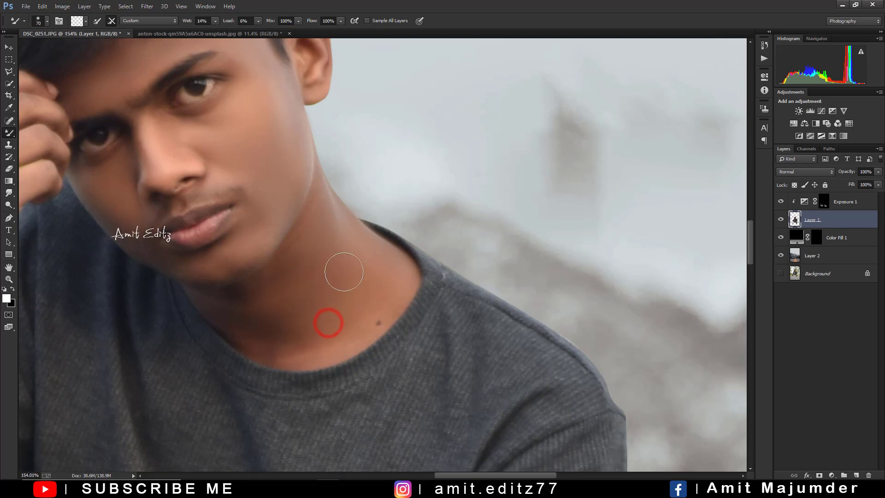
pyautogui.scroll(-3, 342, 271)
pyautogui.scroll(3, 338, 258)
pyautogui.moveTo(297, 191); pyautogui.dragTo(319, 251)
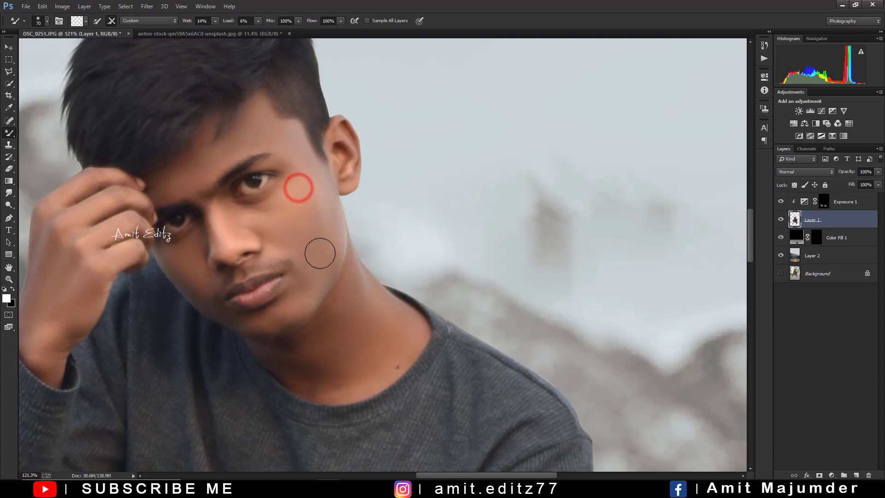
pyautogui.click(305, 168)
pyautogui.scroll(-3, 308, 201)
# Smooth the back of the hand with Mixer Brush strokes toward the knuckles
pyautogui.scroll(-1, 231, 405)
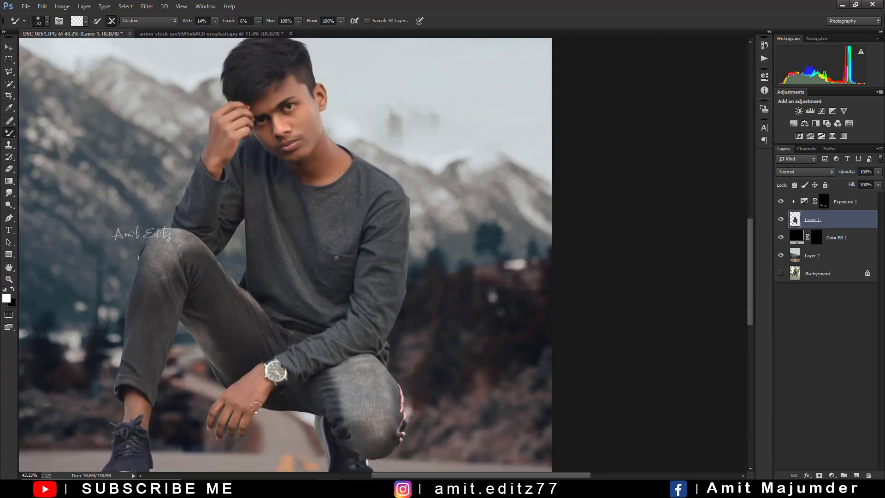
pyautogui.scroll(3, 234, 401)
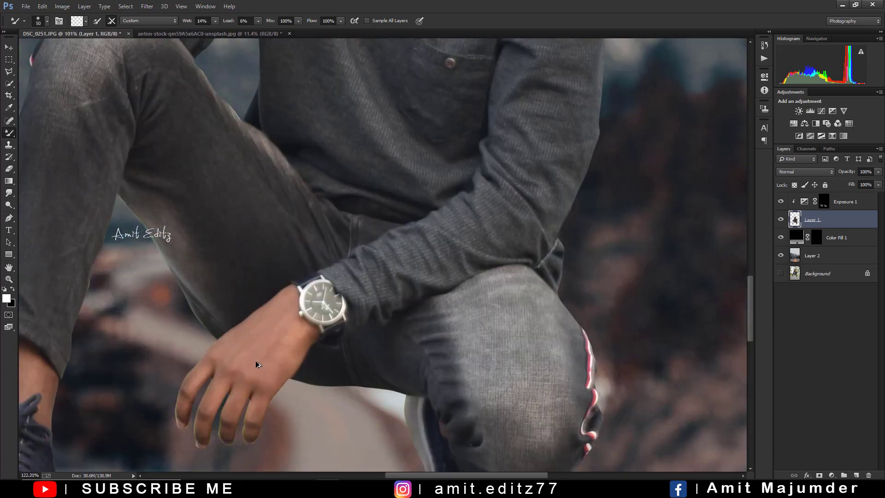
pyautogui.scroll(2, 257, 366)
pyautogui.moveTo(257, 348); pyautogui.dragTo(237, 342)
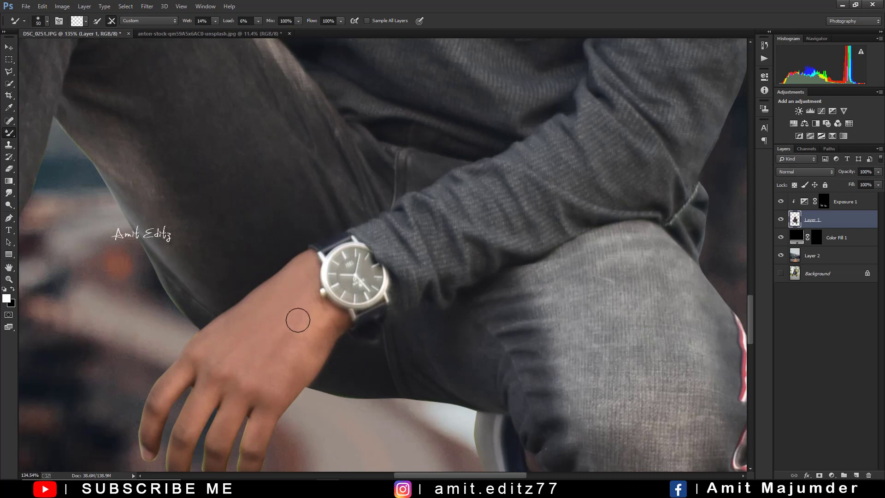
pyautogui.moveTo(287, 345); pyautogui.dragTo(276, 387)
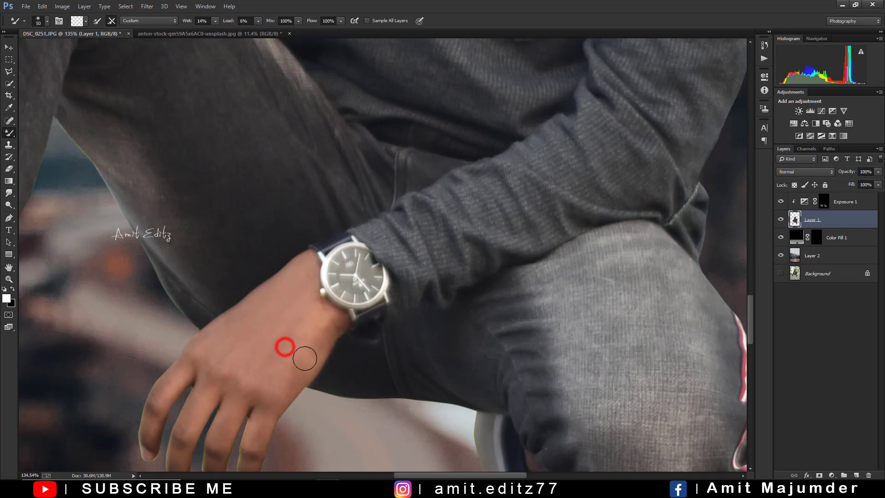
pyautogui.click(279, 371)
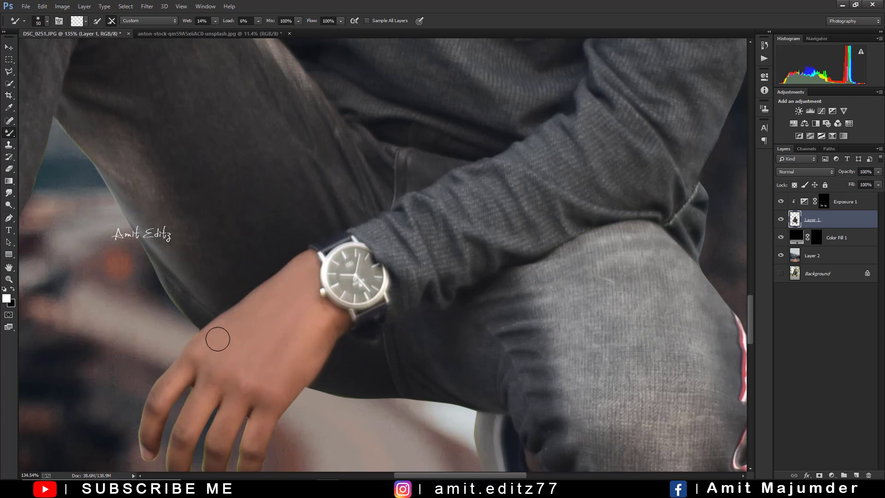
# Smooth the skin across the knuckles and fingers
pyautogui.scroll(-1, 230, 355)
pyautogui.moveTo(210, 361); pyautogui.dragTo(277, 355)
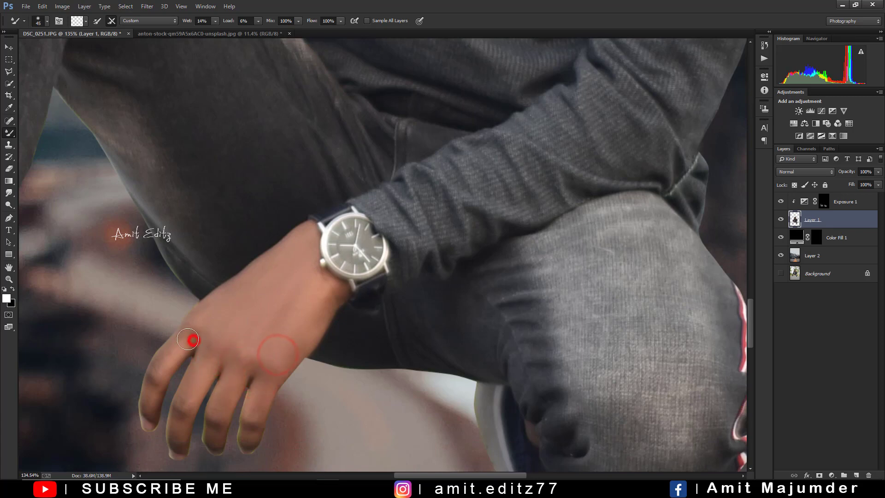
pyautogui.moveTo(198, 341)
pyautogui.mouseDown()
pyautogui.moveTo(216, 322)
pyautogui.moveTo(266, 308)
pyautogui.mouseUp()
pyautogui.scroll(-5, 273, 310)
pyautogui.scroll(-2, 288, 304)
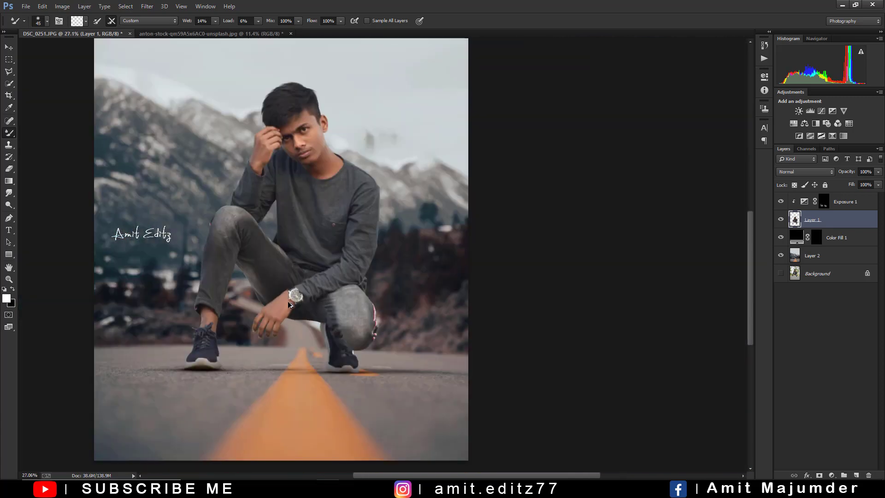
pyautogui.scroll(-2, 289, 305)
pyautogui.scroll(2, 323, 254)
pyautogui.scroll(2, 374, 198)
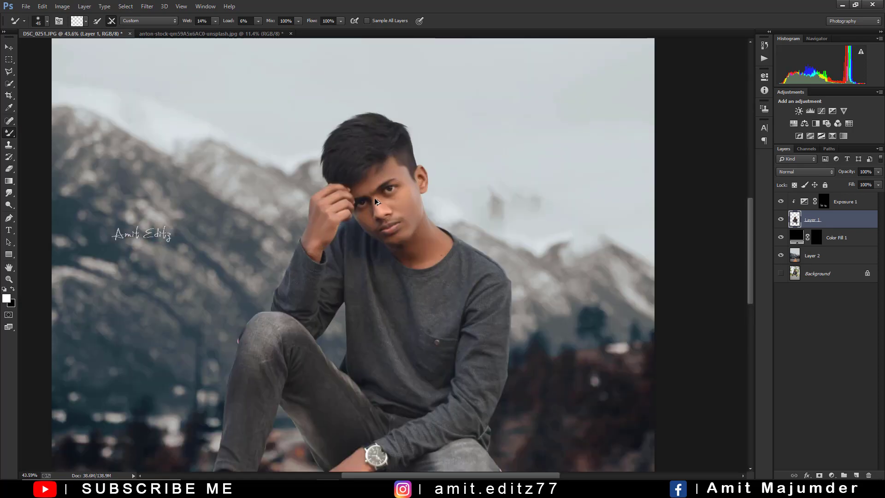
pyautogui.scroll(-2, 374, 198)
# In the Camera Raw Filter, set Greens saturation -100 and Oranges luminance +40
pyautogui.click(145, 10)
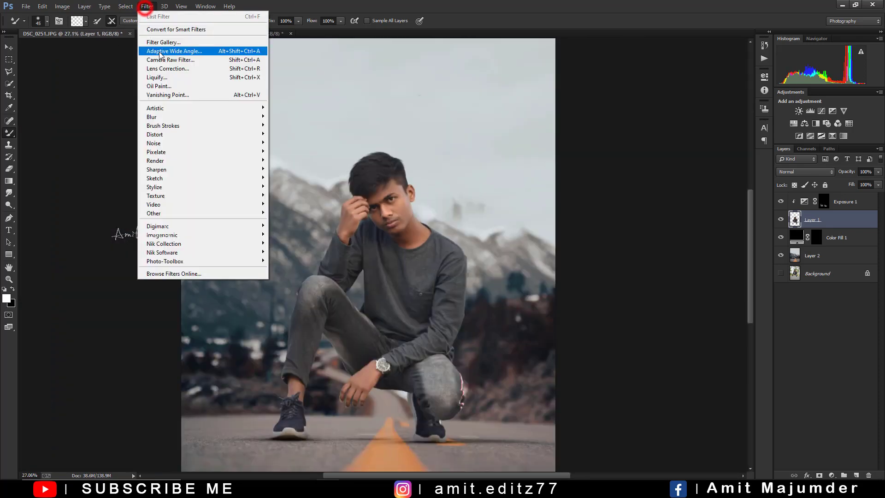
pyautogui.click(165, 57)
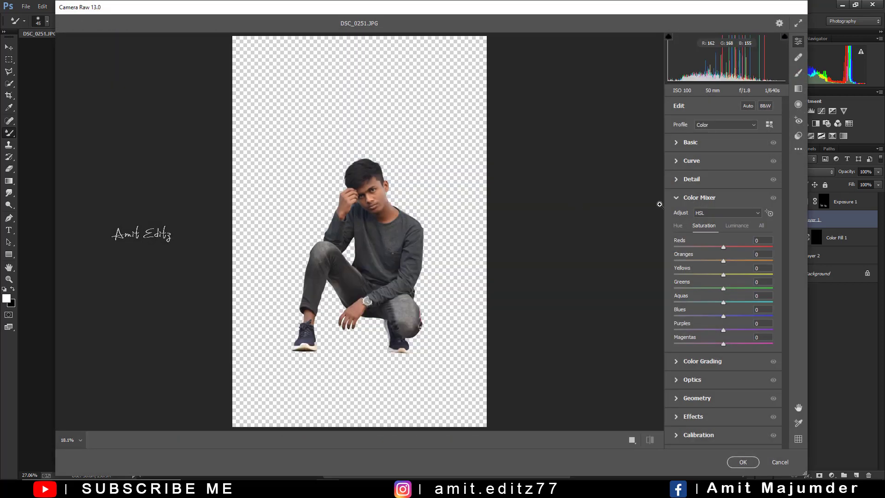
pyautogui.moveTo(723, 288); pyautogui.dragTo(614, 289)
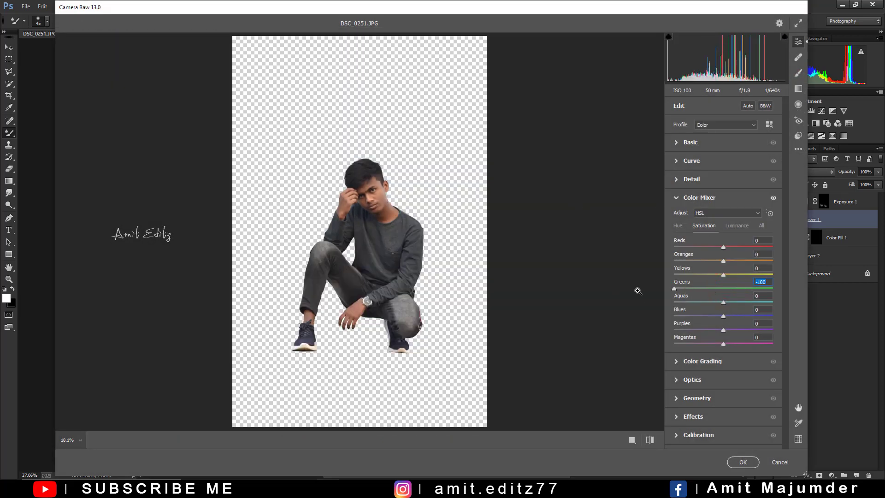
pyautogui.click(738, 224)
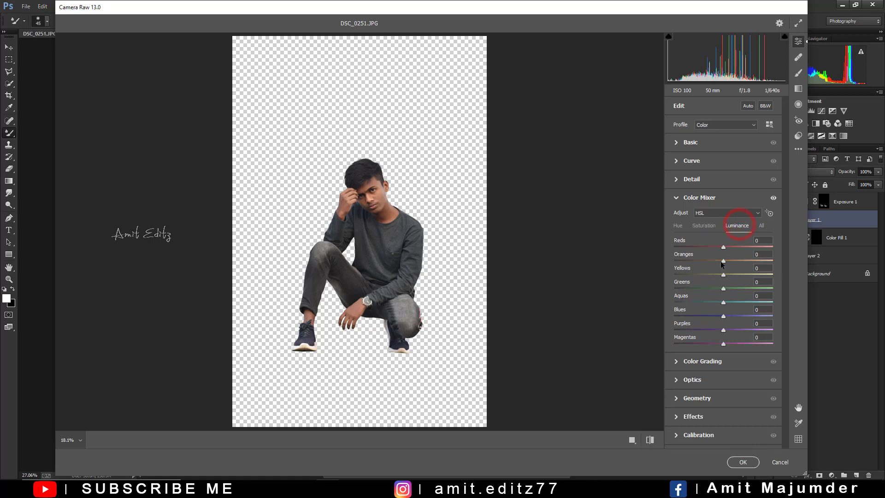
pyautogui.moveTo(742, 260); pyautogui.dragTo(744, 260)
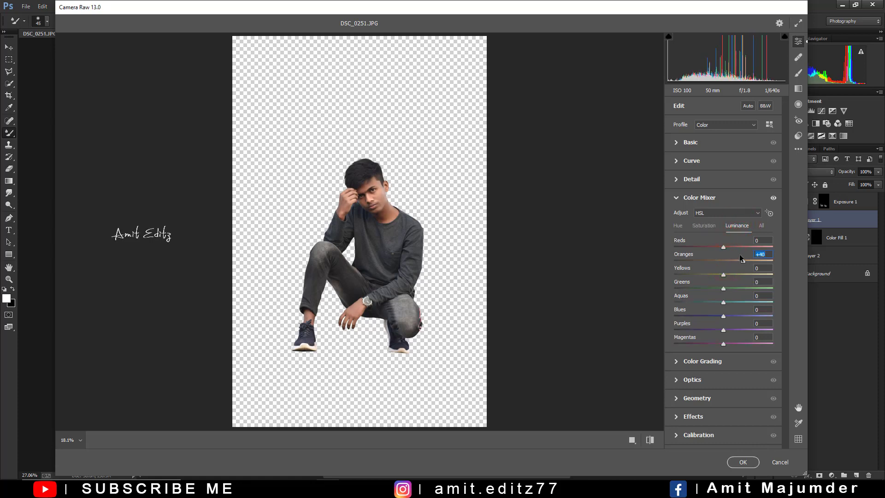
# Set Calibration Blue Hue to -15 and Oranges saturation to -13, then apply
pyautogui.click(712, 436)
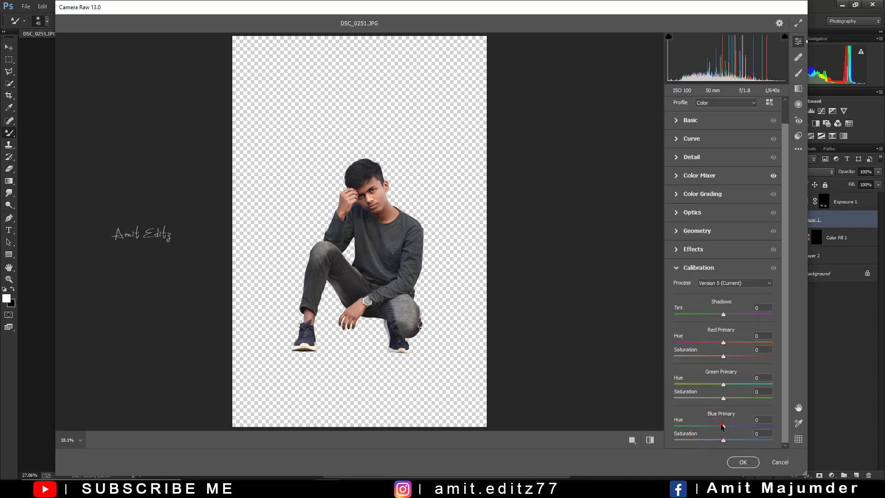
pyautogui.moveTo(723, 425); pyautogui.dragTo(715, 425)
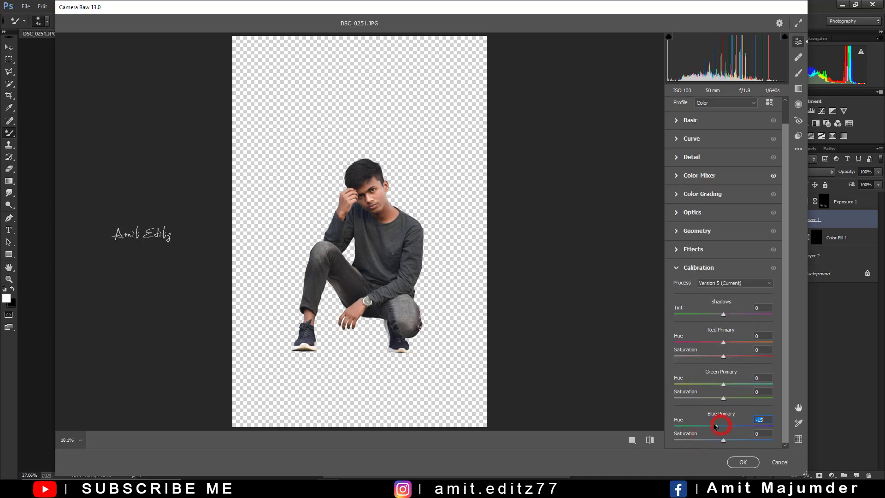
pyautogui.click(701, 174)
pyautogui.click(704, 226)
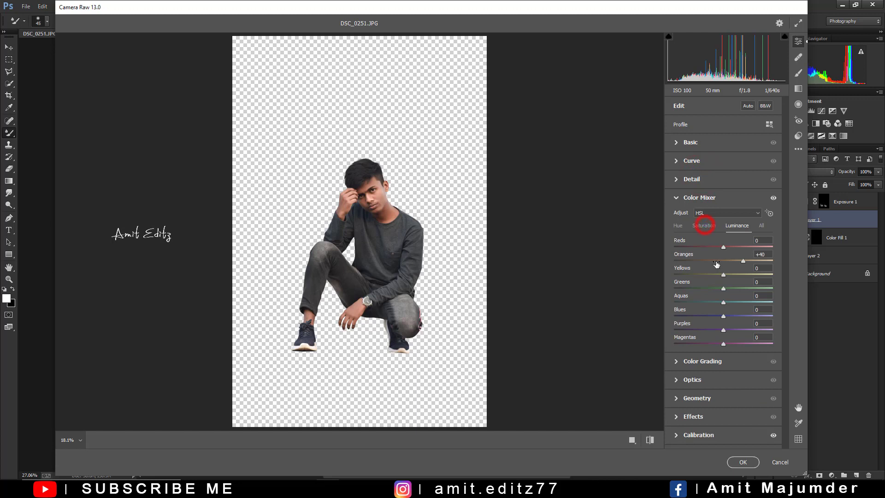
pyautogui.moveTo(723, 260); pyautogui.dragTo(718, 261)
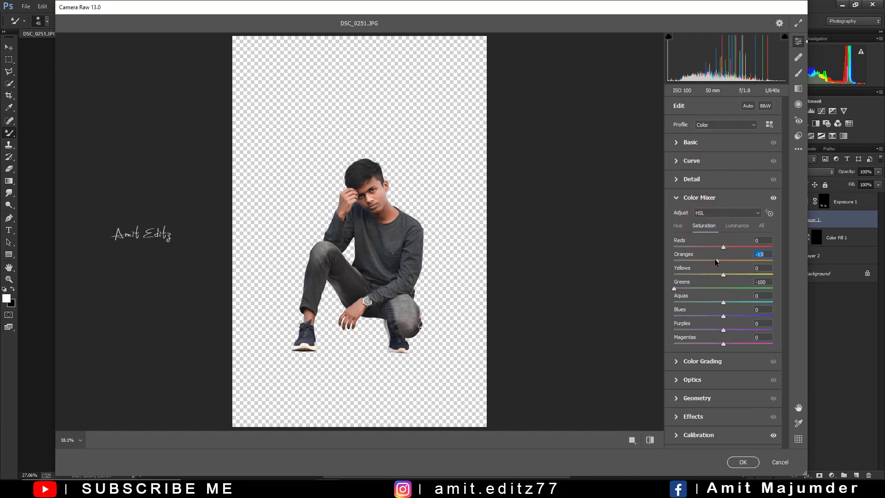
pyautogui.click(743, 462)
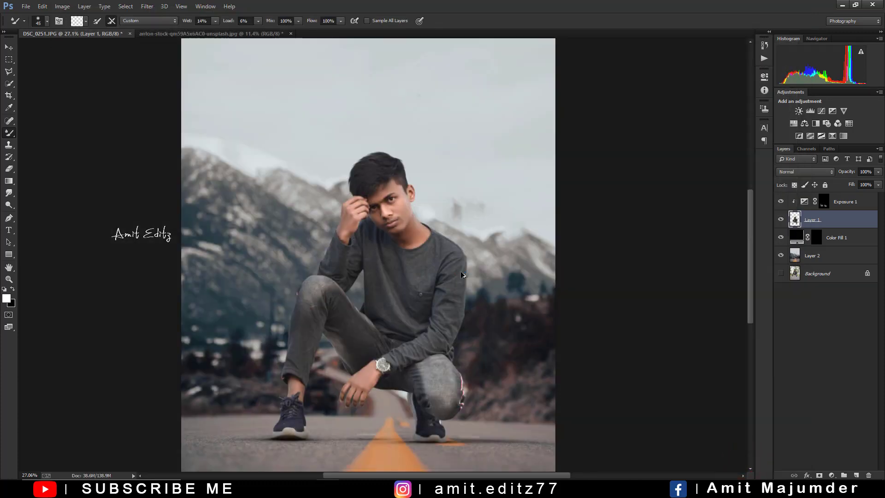
# Open the cloudy-sky car photo and drag it into the portrait document
pyautogui.scroll(-2, 462, 272)
pyautogui.scroll(1, 462, 272)
pyautogui.scroll(-3, 463, 272)
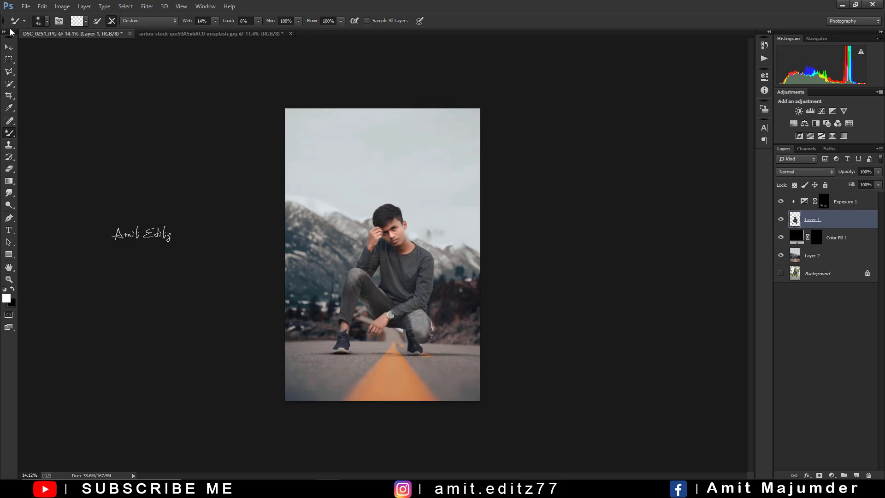
pyautogui.scroll(1, 312, 118)
pyautogui.scroll(-1, 313, 118)
pyautogui.scroll(-1, 312, 119)
pyautogui.scroll(2, 386, 229)
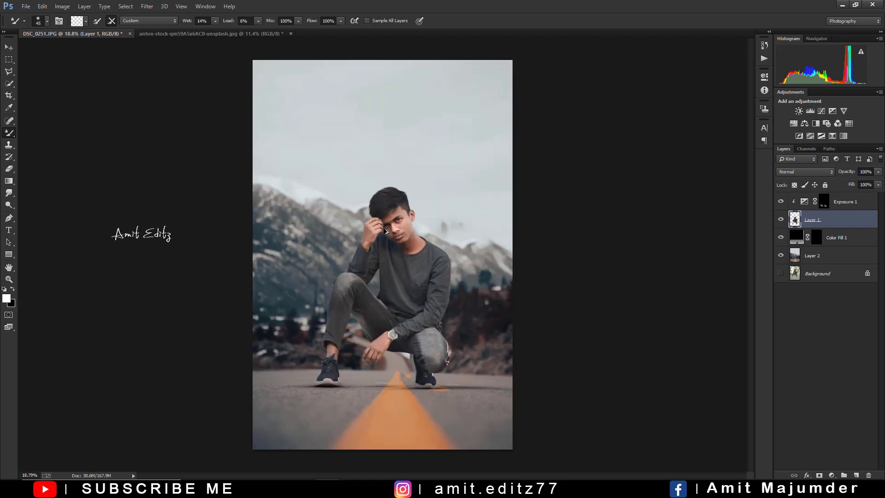
pyautogui.click(9, 47)
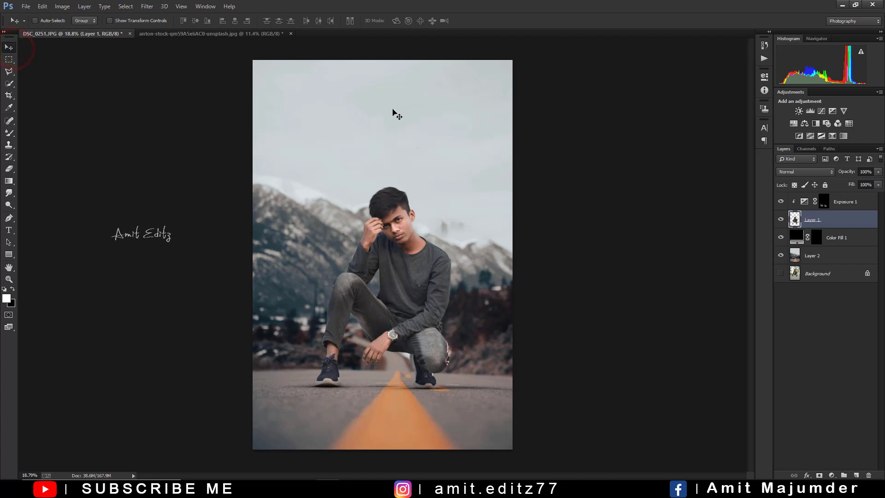
pyautogui.scroll(2, 459, 239)
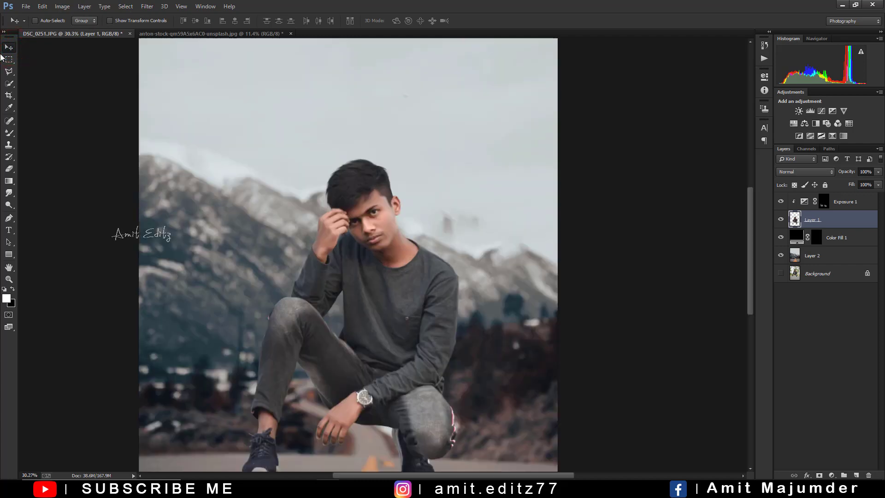
pyautogui.click(26, 7)
pyautogui.click(30, 24)
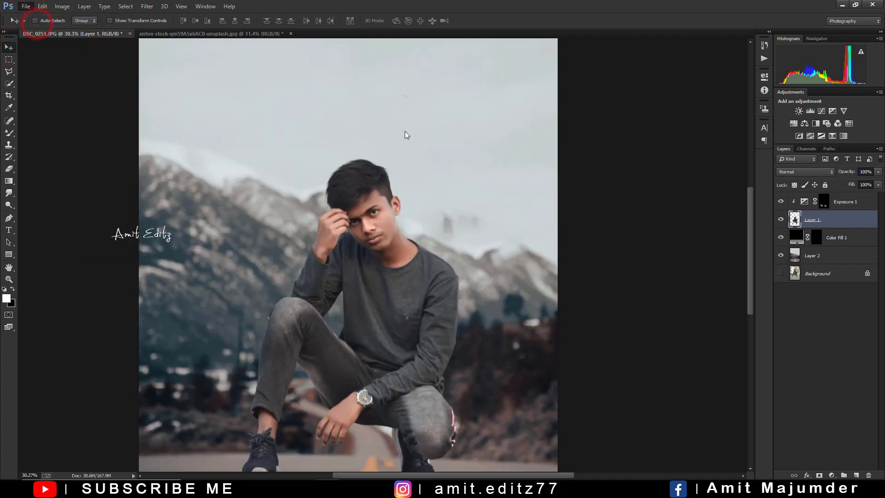
pyautogui.click(261, 82)
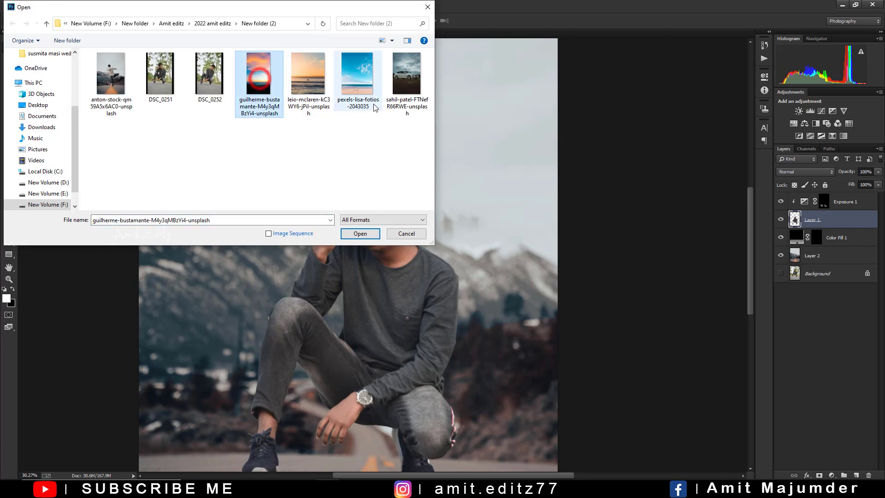
pyautogui.doubleClick(419, 79)
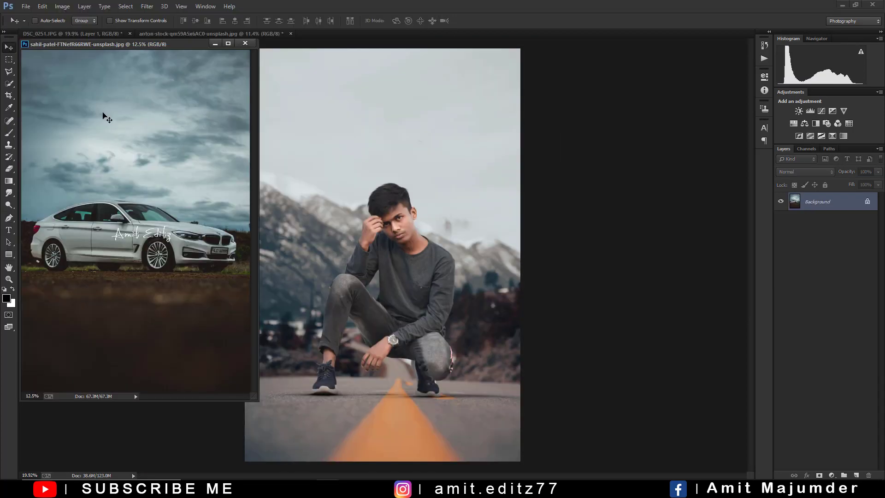
pyautogui.moveTo(81, 102); pyautogui.dragTo(368, 190)
pyautogui.click(244, 43)
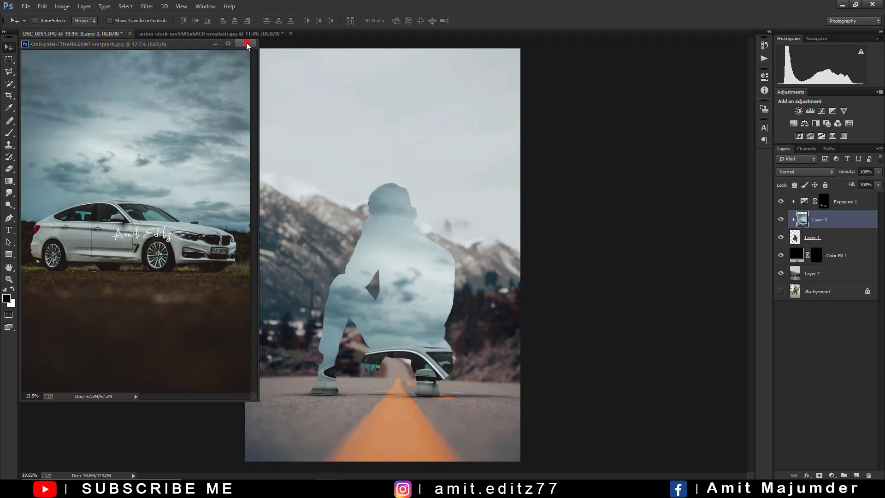
# Place the car-and-sky layer below the man, enlarge it to about 130%, and hide it with a black mask
pyautogui.moveTo(825, 221); pyautogui.dragTo(831, 247)
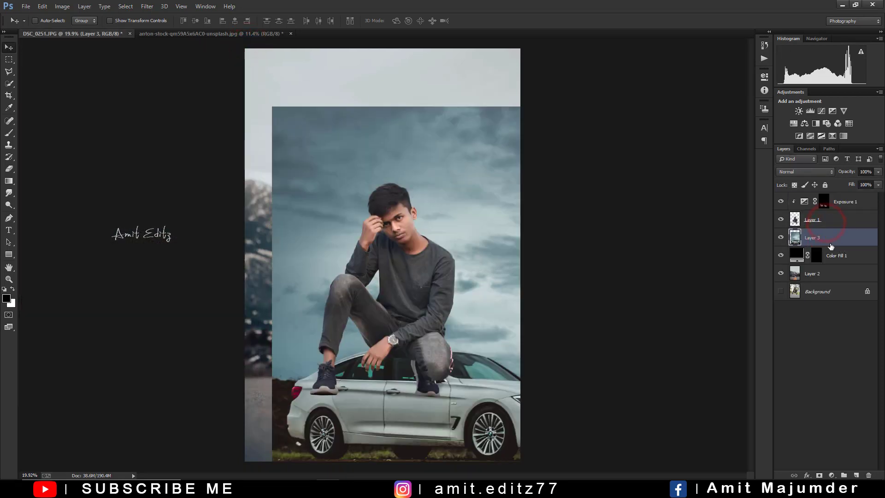
pyautogui.moveTo(491, 258); pyautogui.dragTo(444, 185)
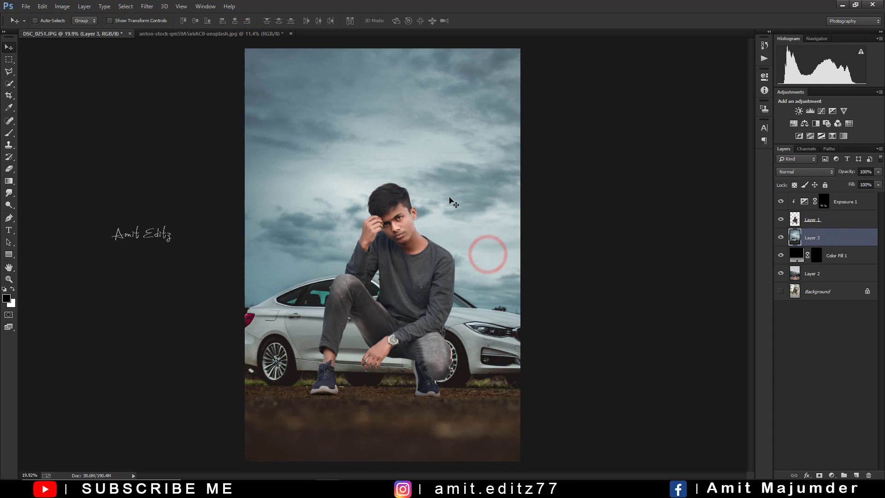
pyautogui.hotkey('ctrl', 't')
pyautogui.hotkey('ctrl', '-')
pyautogui.moveTo(524, 106); pyautogui.dragTo(590, 71)
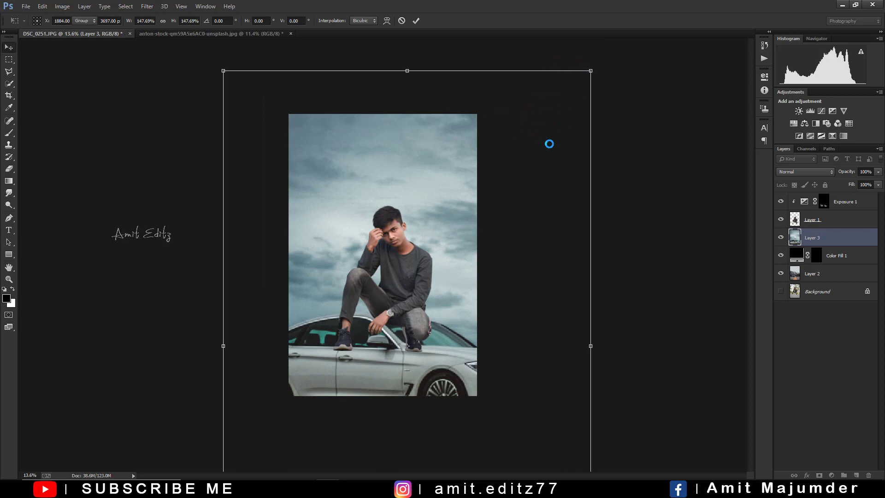
pyautogui.keyDown('alt'); pyautogui.click(820, 476); pyautogui.keyUp('alt')
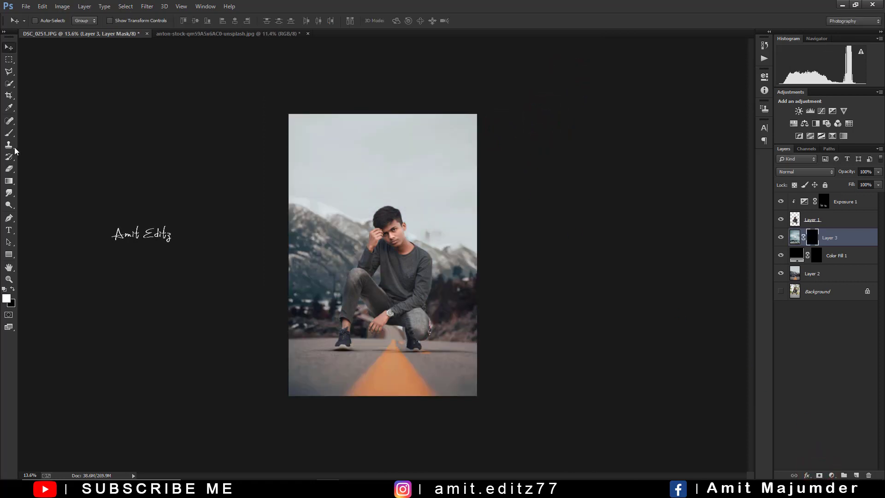
# Paint white on Layer 3's mask to reveal cloudy sky across the top, then shift it upward
pyautogui.click(9, 133)
pyautogui.click(284, 116)
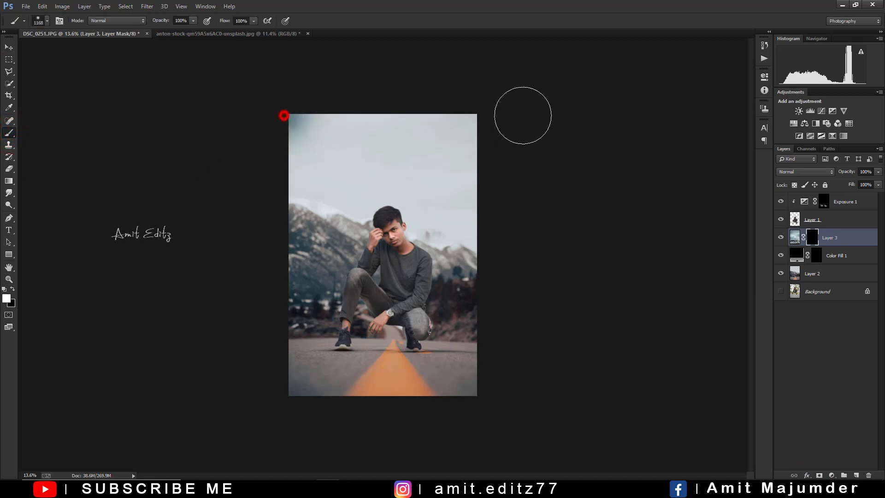
pyautogui.moveTo(317, 122)
pyautogui.mouseDown()
pyautogui.moveTo(533, 199)
pyautogui.moveTo(273, 188)
pyautogui.mouseUp()
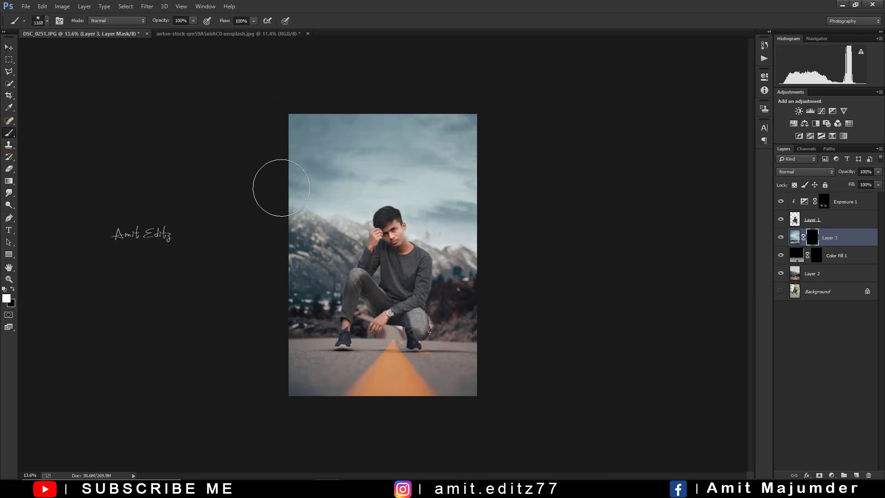
pyautogui.click(9, 48)
pyautogui.moveTo(385, 193); pyautogui.dragTo(389, 180)
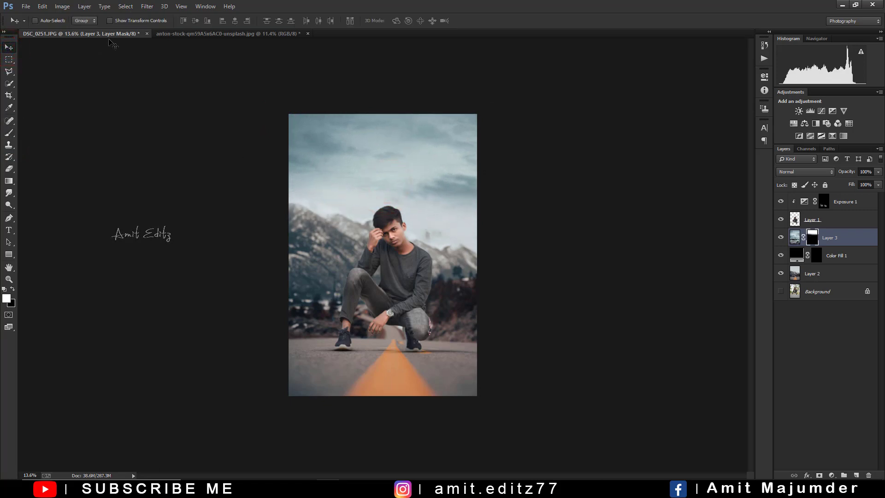
# At 66% brush opacity, softly reveal clouds across the sky toward the right edge
pyautogui.hotkey('ctrl', '+')
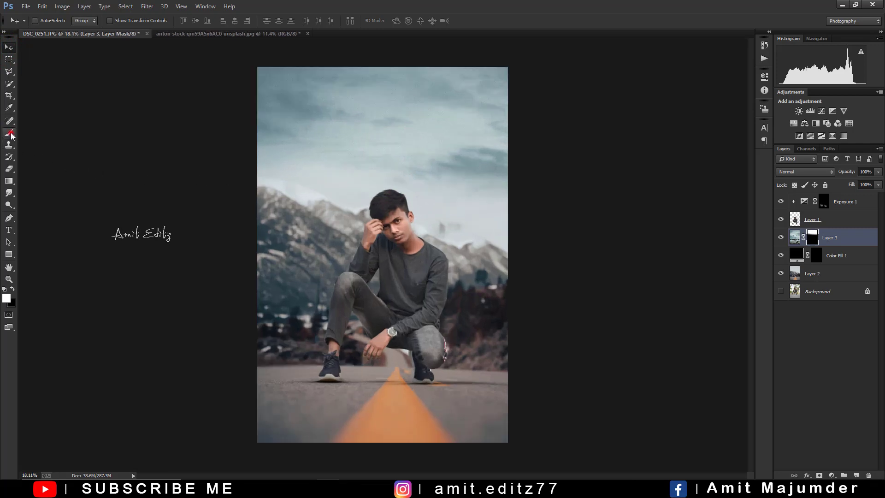
pyautogui.click(9, 134)
pyautogui.moveTo(432, 174); pyautogui.dragTo(489, 198)
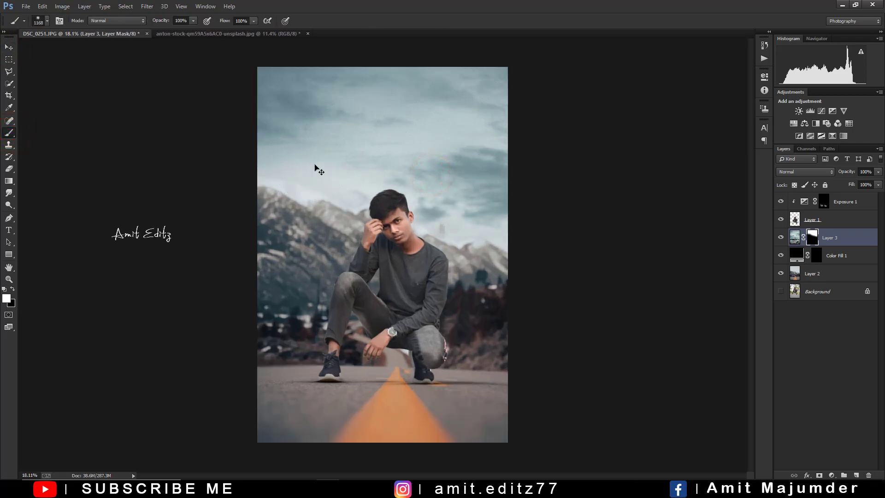
pyautogui.hotkey('ctrl', 'z')
pyautogui.click(275, 160)
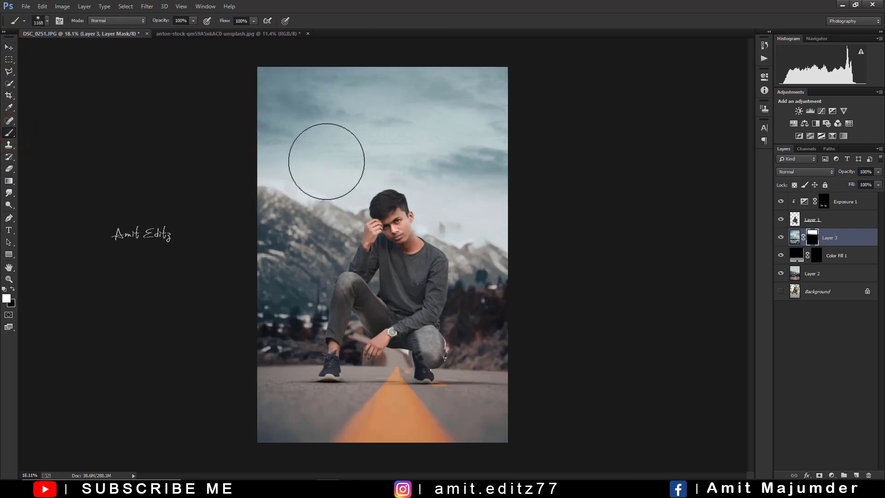
pyautogui.click(180, 21)
pyautogui.write('66')
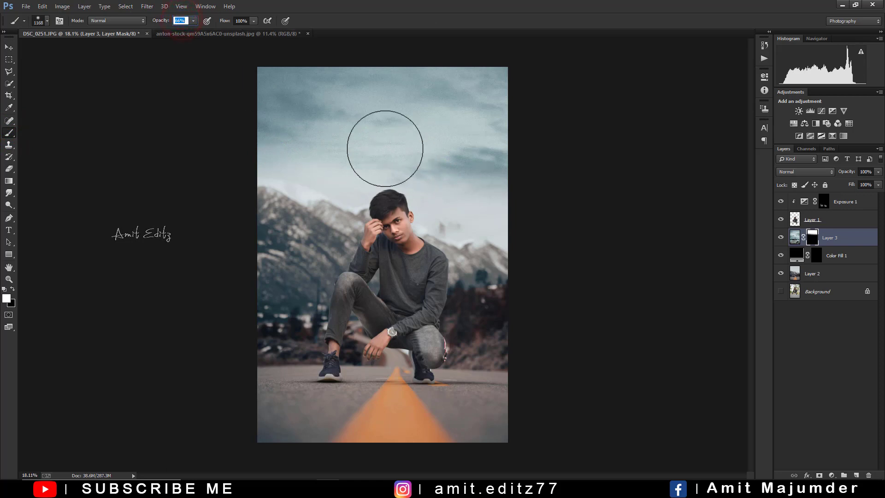
pyautogui.click(358, 131)
pyautogui.click(332, 154)
pyautogui.click(473, 186)
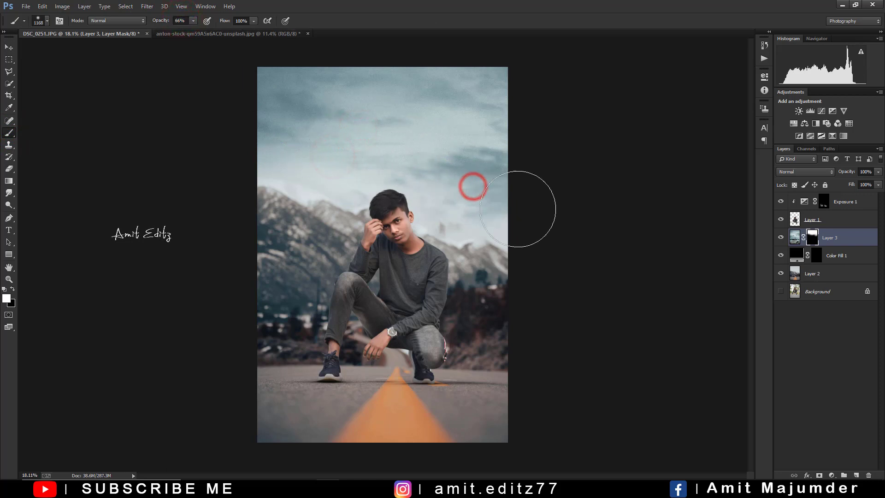
# Reveal more clouds in the upper-left sky, checking the blend zoomed out
pyautogui.hotkey('ctrl', '-')
pyautogui.hotkey('ctrl', '+')
pyautogui.click(324, 136)
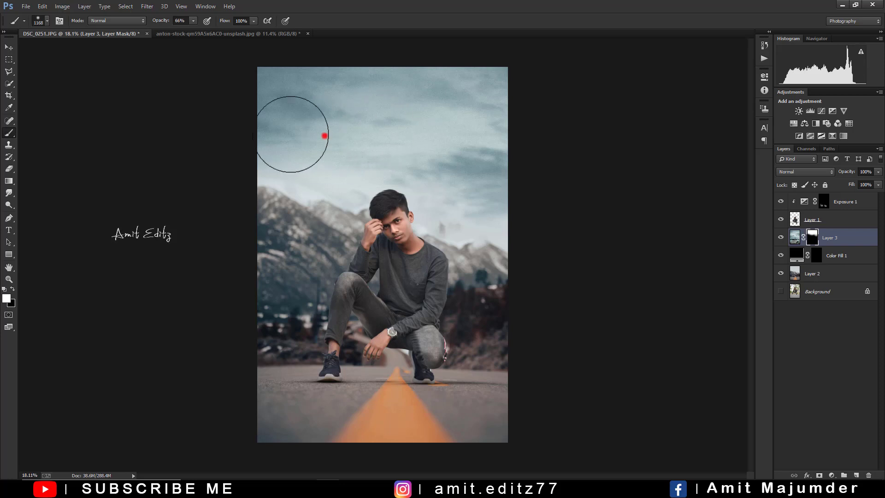
pyautogui.click(279, 169)
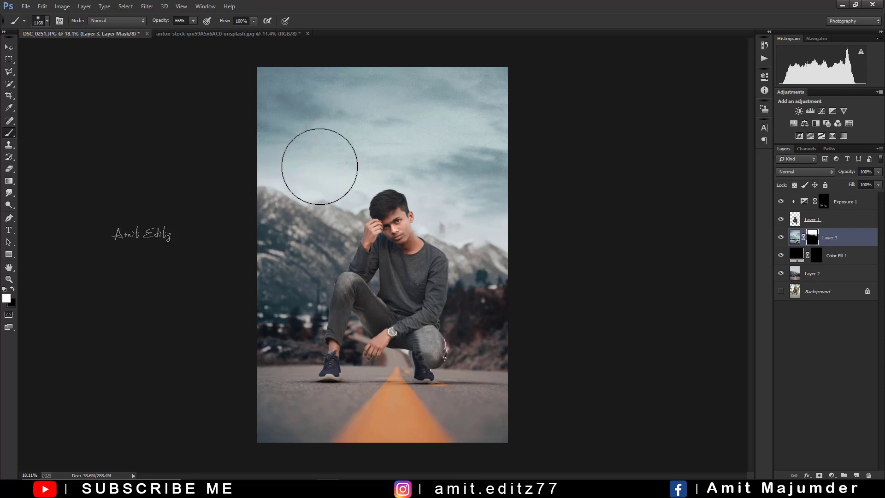
pyautogui.click(321, 165)
pyautogui.hotkey('ctrl', '-')
pyautogui.hotkey('ctrl', '+')
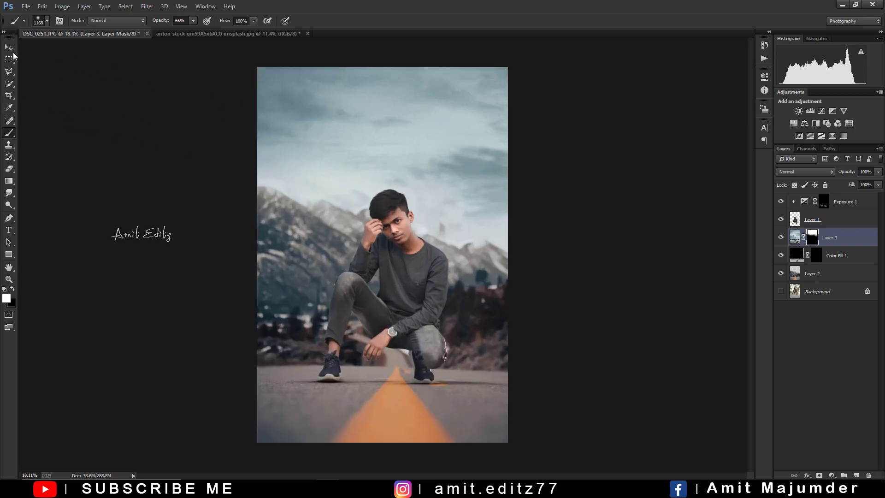
pyautogui.click(9, 47)
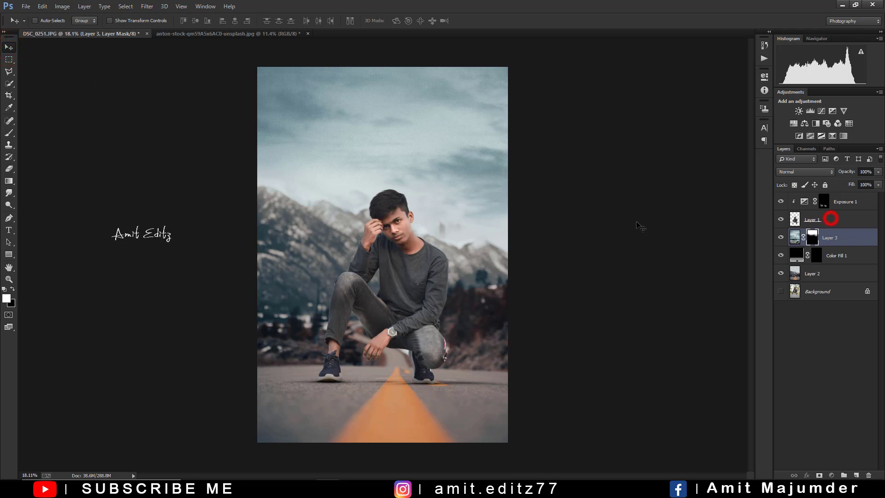
# Add an Exposure adjustment clipped to the man at +6.67 and invert its mask to black
pyautogui.scroll(3, 445, 237)
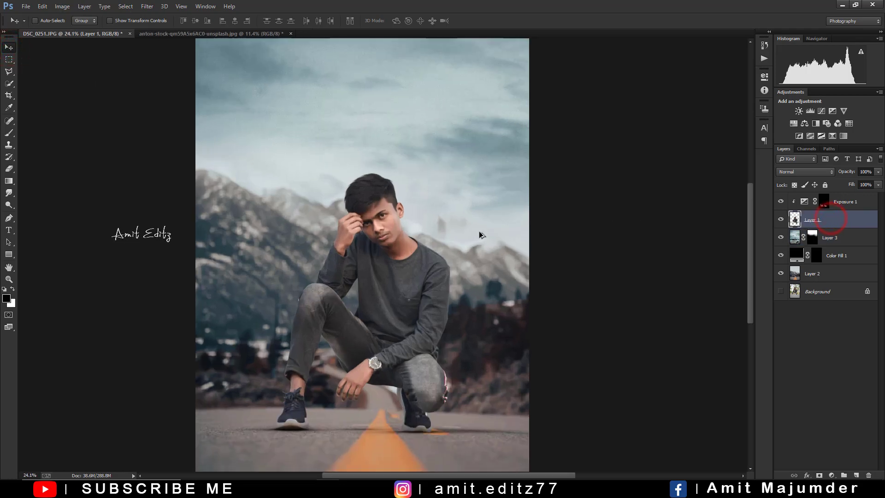
pyautogui.click(831, 113)
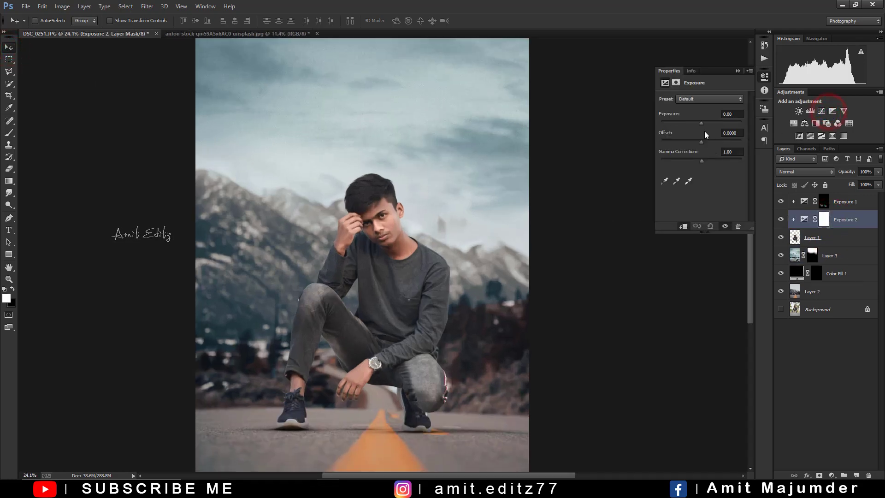
pyautogui.moveTo(700, 122); pyautogui.dragTo(728, 123)
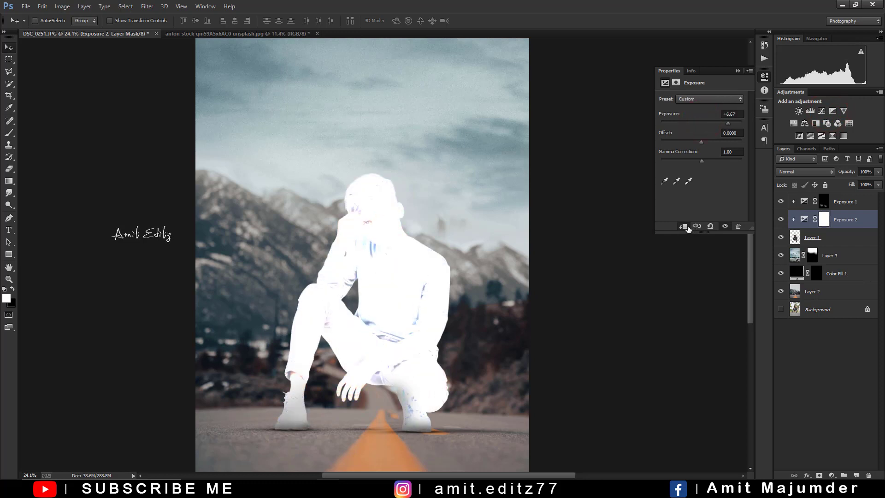
pyautogui.click(737, 71)
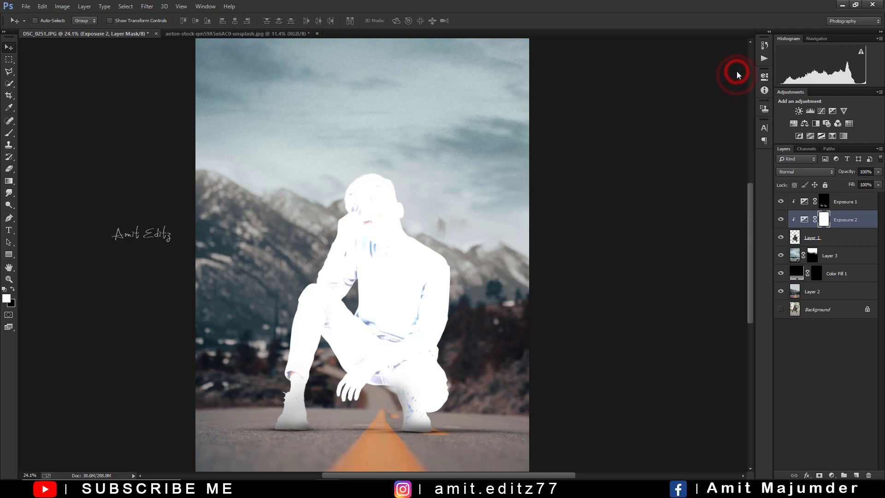
pyautogui.hotkey('ctrl', 'i')
pyautogui.scroll(1, 444, 189)
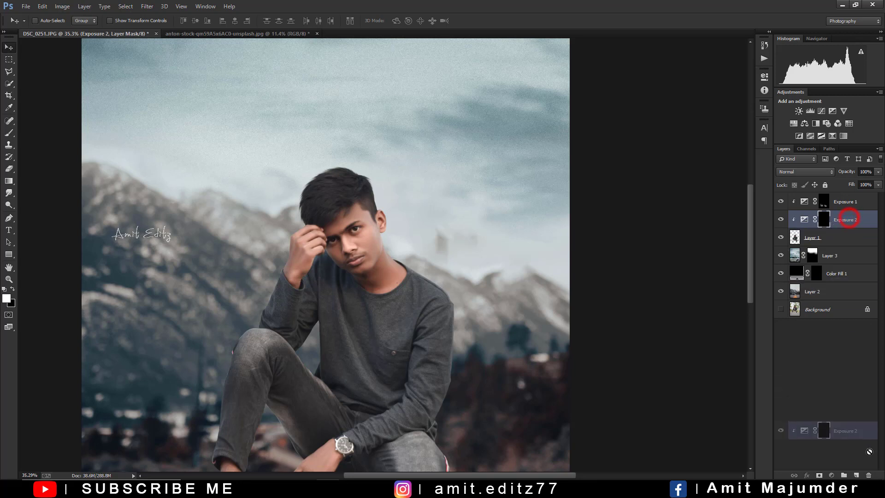
# Delete Exposure 2 and add a Colorize Hue/Saturation adjustment above the man
pyautogui.moveTo(850, 220); pyautogui.dragTo(869, 476)
pyautogui.click(794, 123)
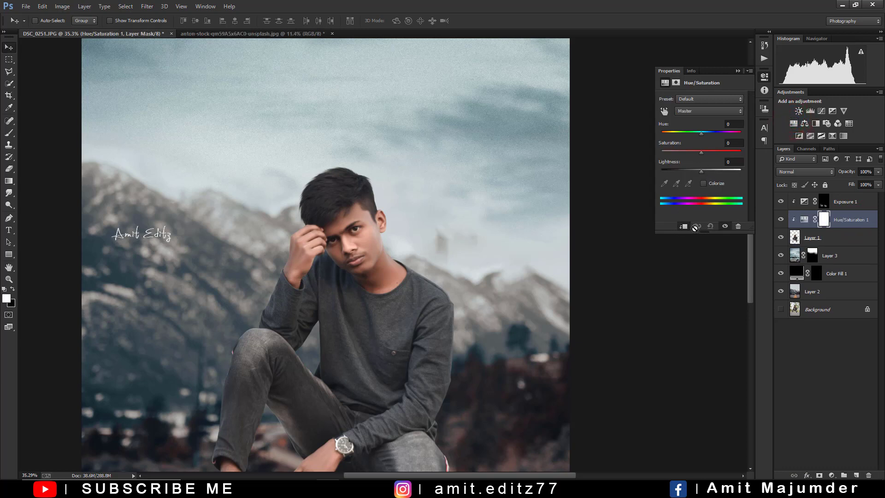
pyautogui.click(704, 184)
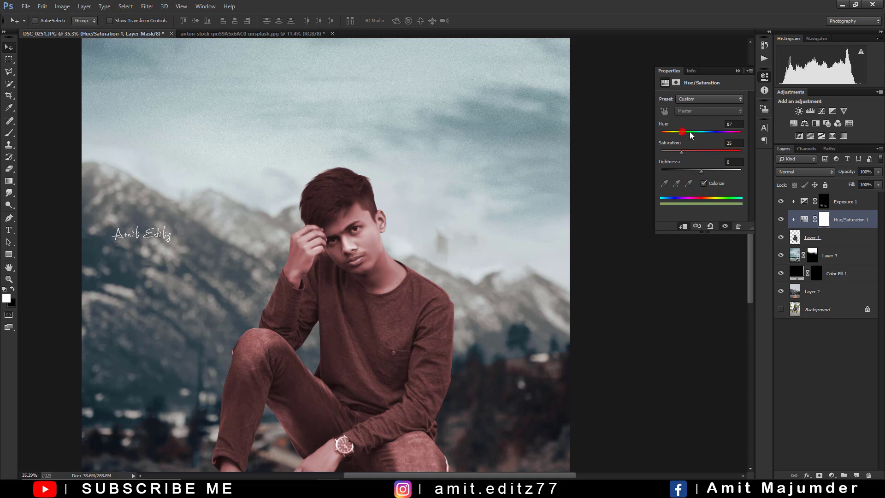
pyautogui.moveTo(690, 132); pyautogui.dragTo(706, 135)
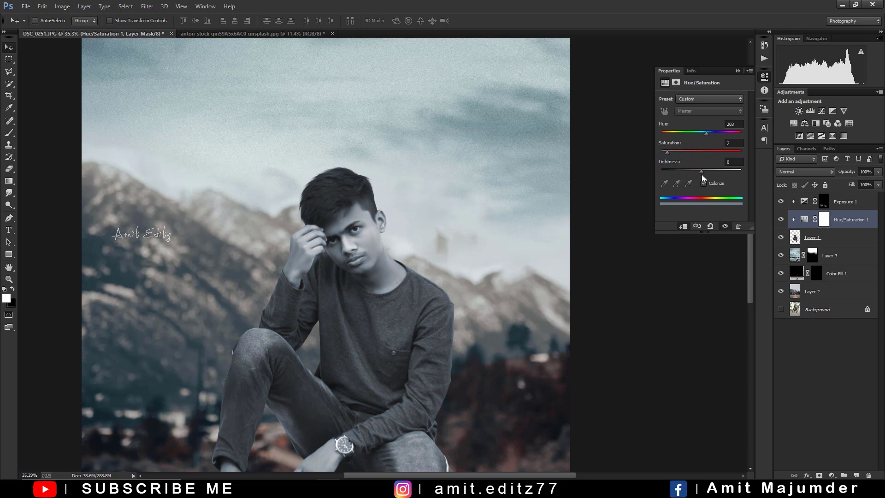
# Set the colorize Lightness to +61 and Hue to 207, then invert its mask
pyautogui.moveTo(742, 174); pyautogui.dragTo(726, 175)
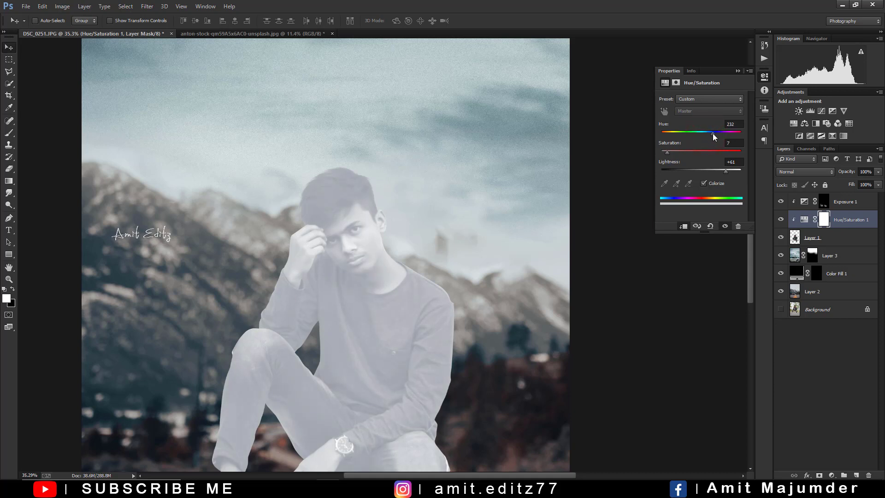
pyautogui.moveTo(712, 134); pyautogui.dragTo(704, 137)
pyautogui.click(738, 71)
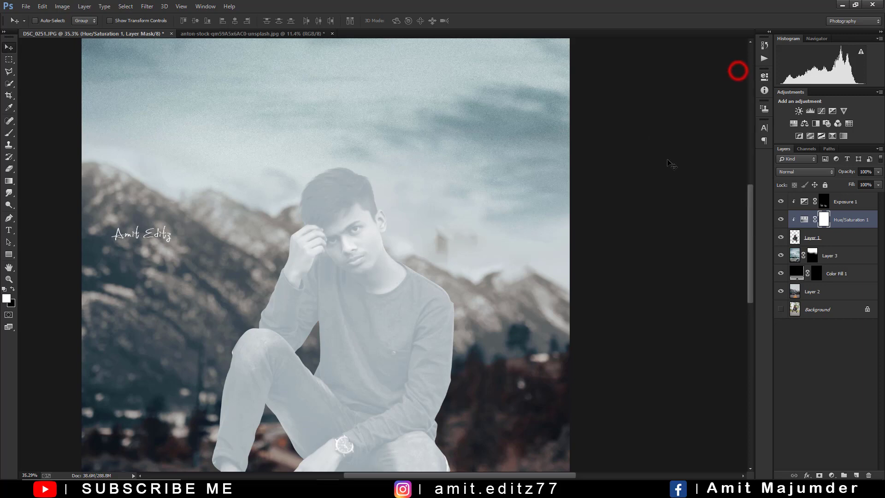
pyautogui.hotkey('ctrl', 'i')
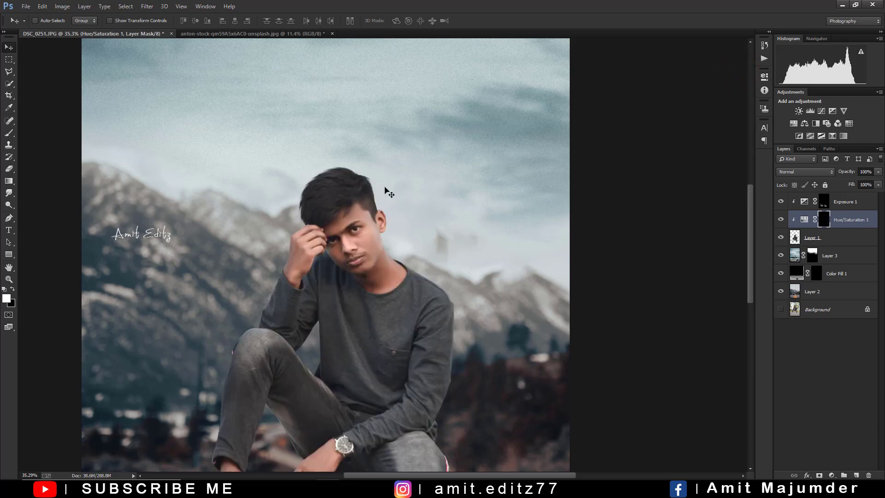
# With a small white brush at 100% opacity, paint light onto the neck edge and beside the ear
pyautogui.click(9, 132)
pyautogui.scroll(2, 452, 291)
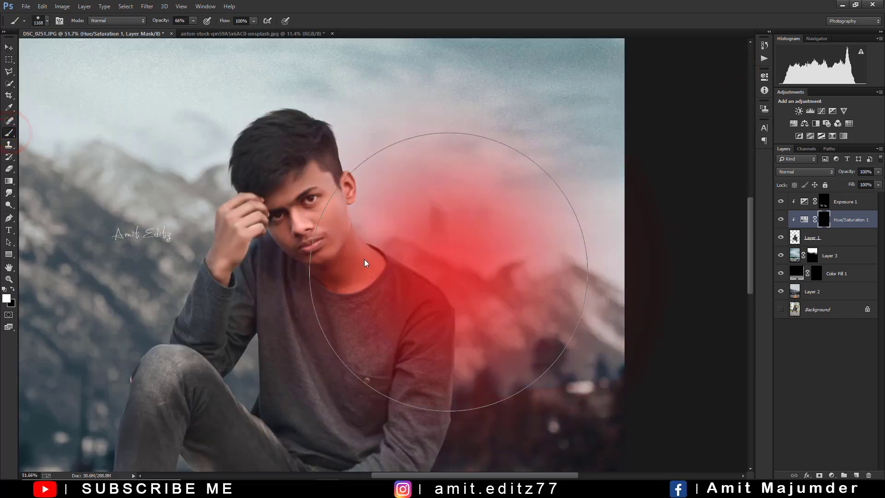
pyautogui.press('0')
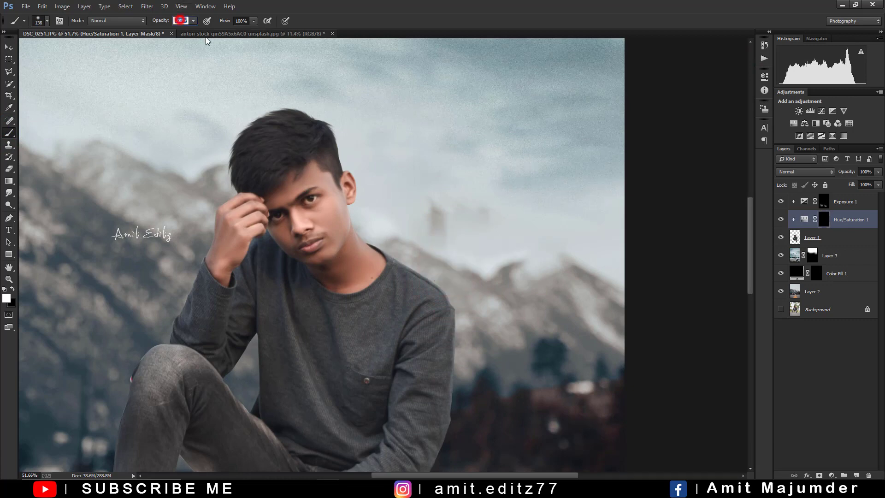
pyautogui.moveTo(422, 238); pyautogui.dragTo(445, 281)
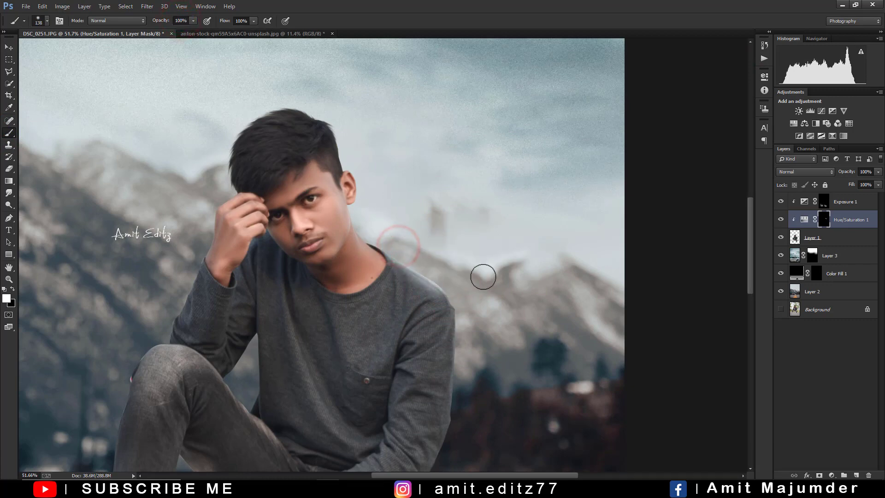
pyautogui.scroll(1, 337, 228)
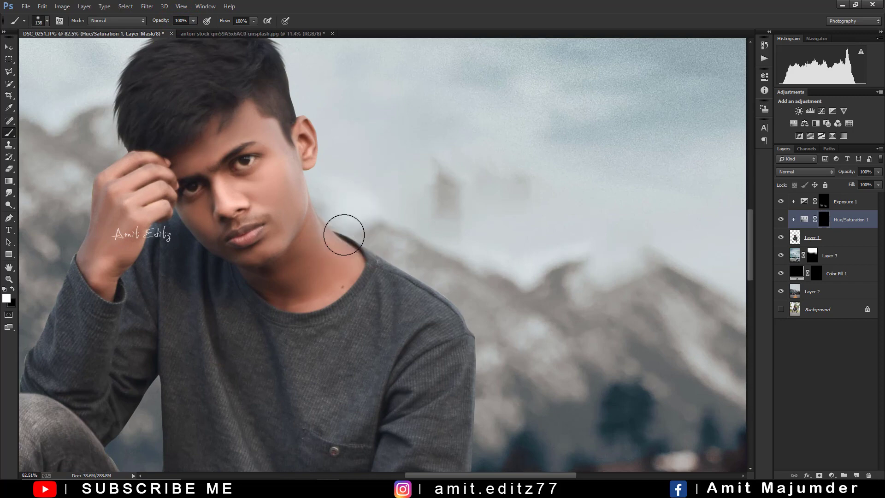
pyautogui.moveTo(349, 232); pyautogui.dragTo(433, 288)
pyautogui.scroll(-2, 480, 311)
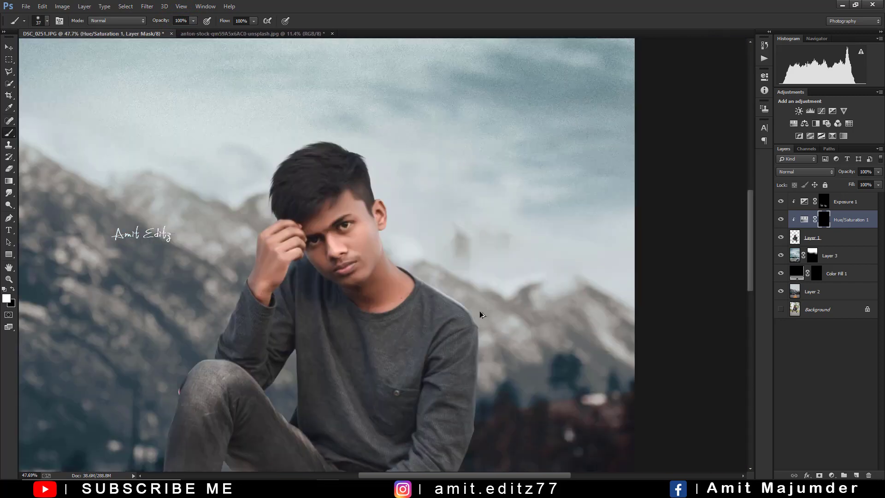
pyautogui.scroll(3, 480, 311)
pyautogui.moveTo(342, 254); pyautogui.dragTo(307, 214)
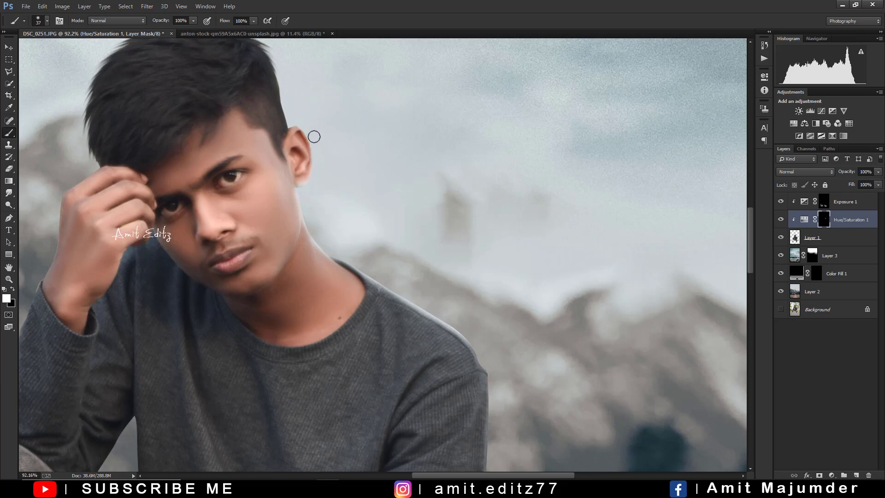
pyautogui.click(314, 137)
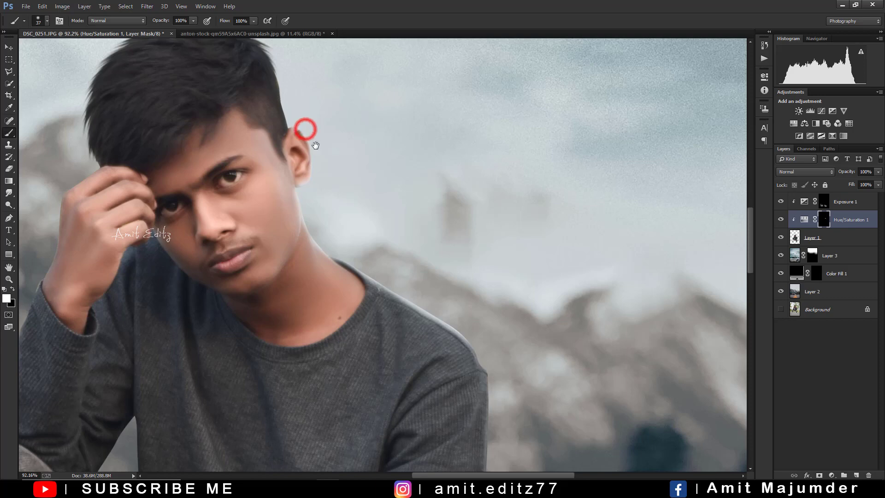
pyautogui.moveTo(305, 129); pyautogui.dragTo(355, 305)
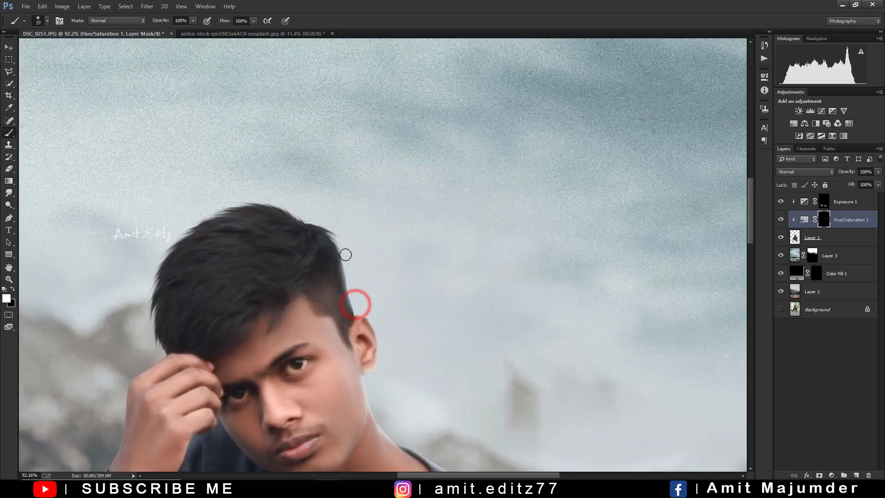
# With the brush enlarged to about 70 px, paint a light streak down the sleeve
pyautogui.scroll(-3, 338, 229)
pyautogui.scroll(3, 436, 352)
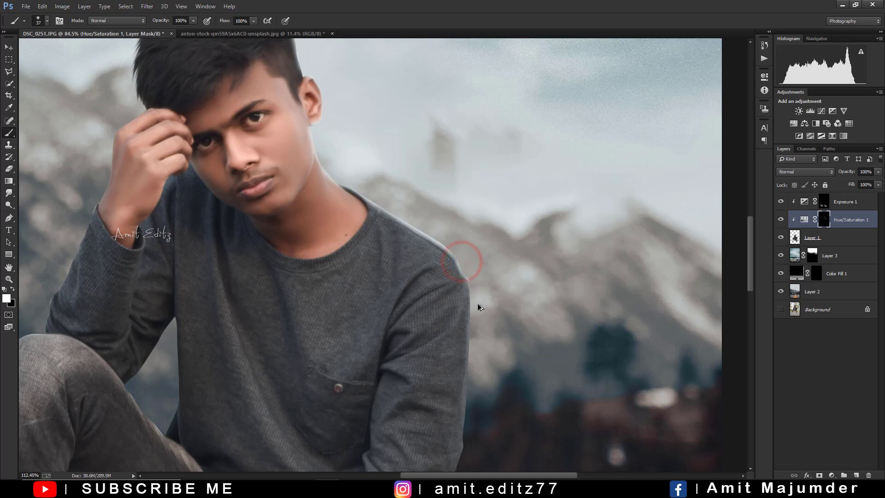
pyautogui.scroll(3, 465, 300)
pyautogui.press(']')
pyautogui.press(']')
pyautogui.press(']')
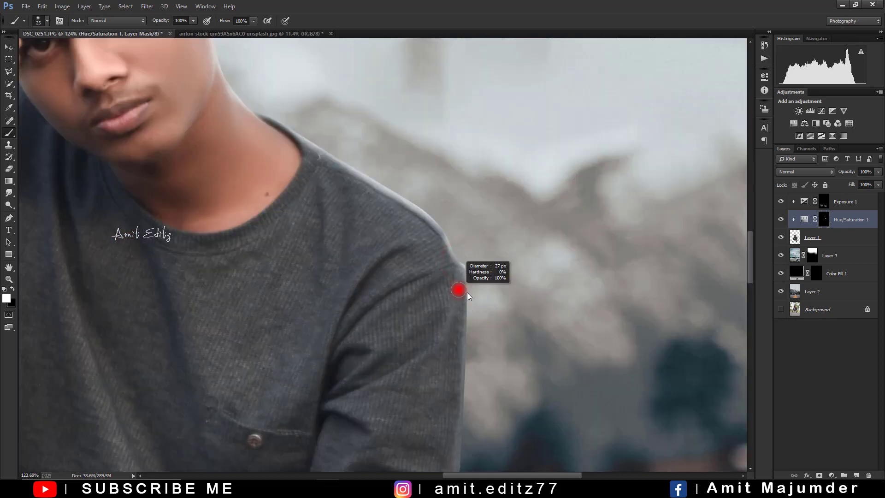
pyautogui.moveTo(457, 295); pyautogui.dragTo(409, 366)
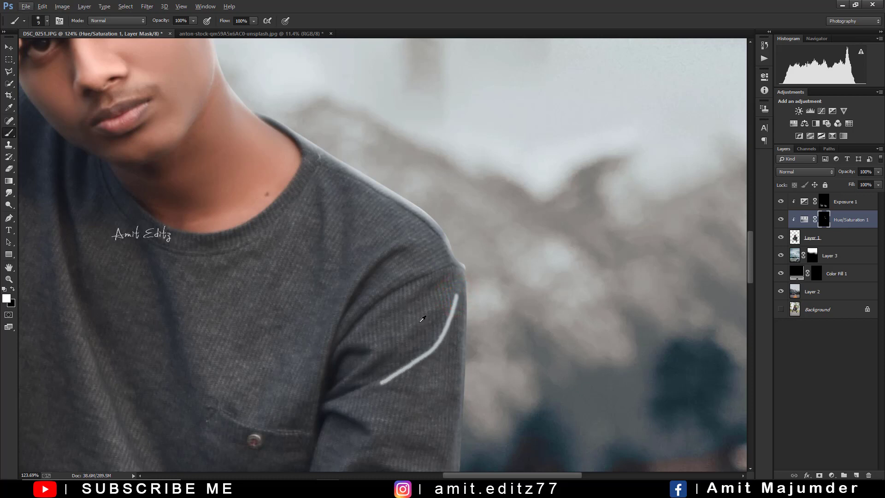
pyautogui.keyDown('alt'); pyautogui.rightClick(422, 320); pyautogui.keyUp('alt')
pyautogui.moveTo(447, 297); pyautogui.dragTo(437, 365)
pyautogui.scroll(-2, 458, 345)
pyautogui.scroll(-1, 419, 381)
pyautogui.scroll(1, 423, 402)
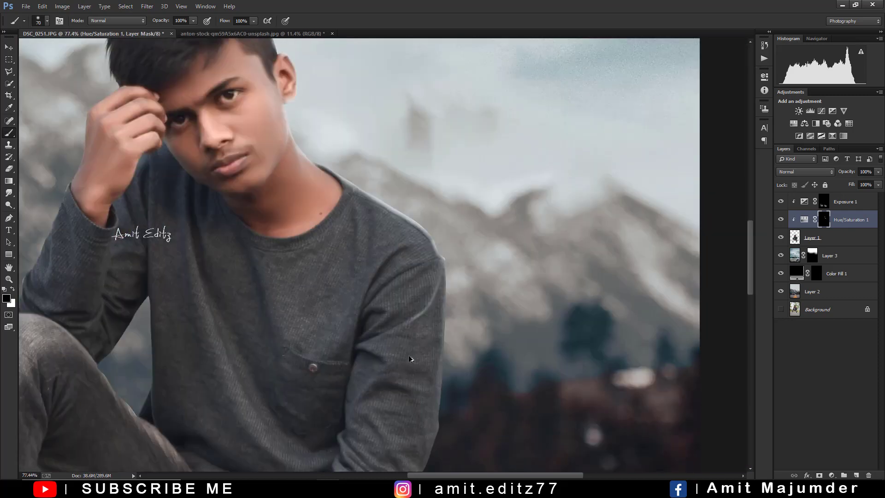
pyautogui.scroll(3, 410, 358)
# At 55% opacity, paint white light strokes along the sleeve seam and shoulder seam
pyautogui.moveTo(182, 20); pyautogui.dragTo(156, 28)
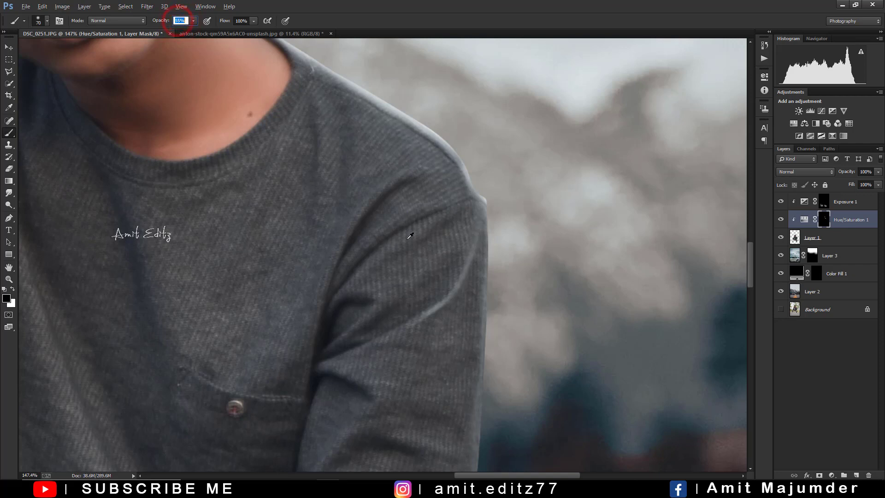
pyautogui.moveTo(387, 228); pyautogui.dragTo(387, 240)
pyautogui.moveTo(367, 316)
pyautogui.mouseDown()
pyautogui.moveTo(358, 325)
pyautogui.moveTo(376, 309)
pyautogui.mouseUp()
pyautogui.press('x')
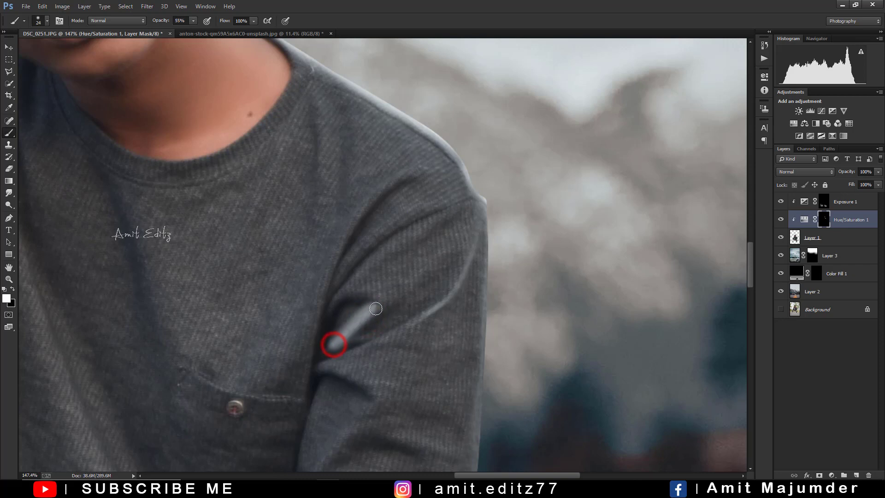
pyautogui.hotkey('ctrl', 'alt', 'z')
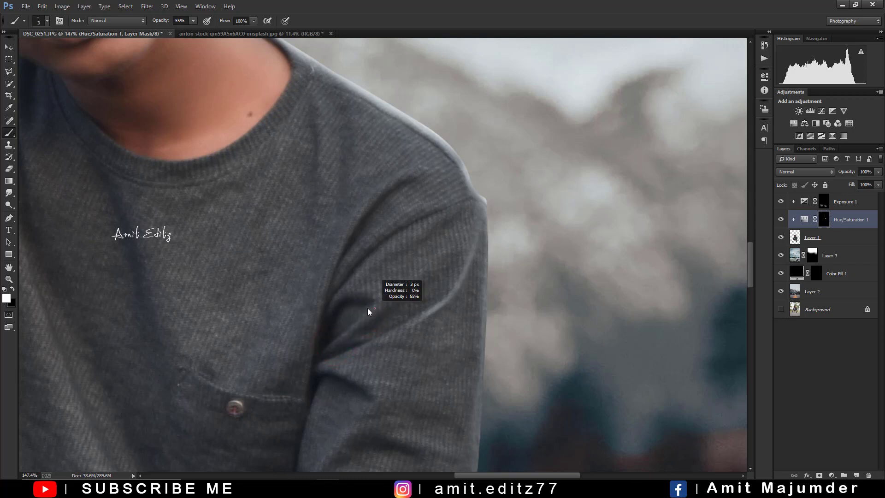
pyautogui.moveTo(371, 312)
pyautogui.mouseDown()
pyautogui.moveTo(323, 359)
pyautogui.moveTo(332, 339)
pyautogui.mouseUp()
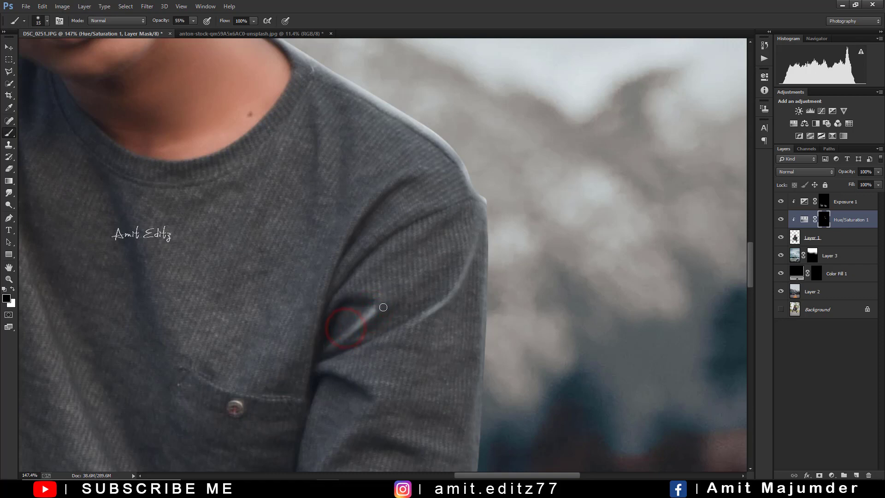
pyautogui.moveTo(375, 312); pyautogui.dragTo(349, 327)
pyautogui.hotkey('ctrl', 'z')
pyautogui.moveTo(398, 180); pyautogui.dragTo(309, 346)
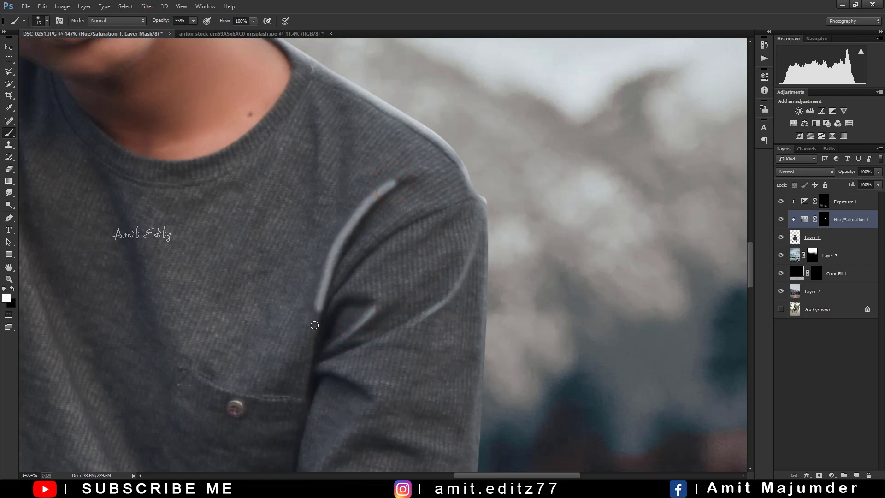
pyautogui.moveTo(317, 245); pyautogui.dragTo(308, 371)
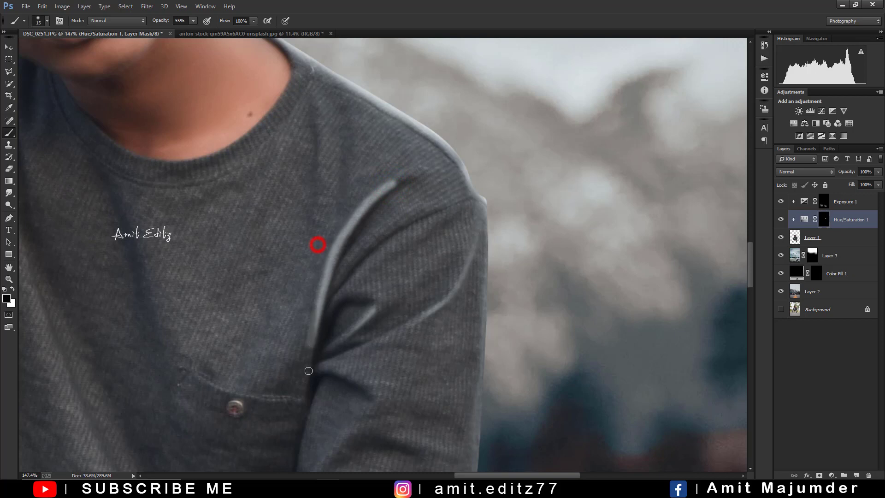
pyautogui.moveTo(312, 308); pyautogui.dragTo(301, 270)
pyautogui.moveTo(347, 190); pyautogui.dragTo(306, 317)
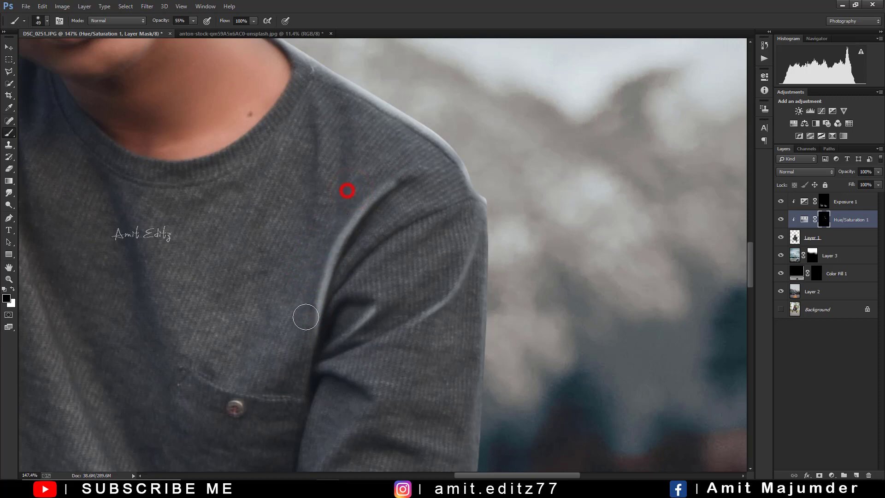
pyautogui.moveTo(350, 191); pyautogui.dragTo(372, 186)
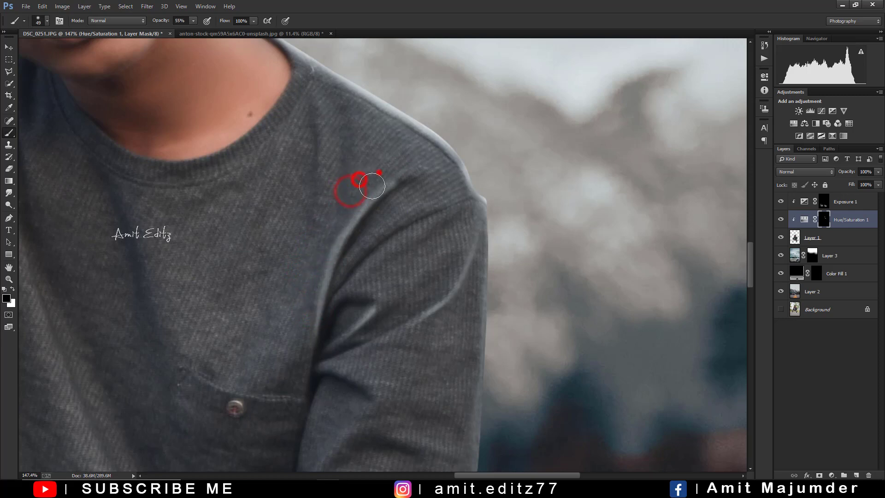
pyautogui.scroll(-3, 312, 307)
pyautogui.scroll(2, 359, 356)
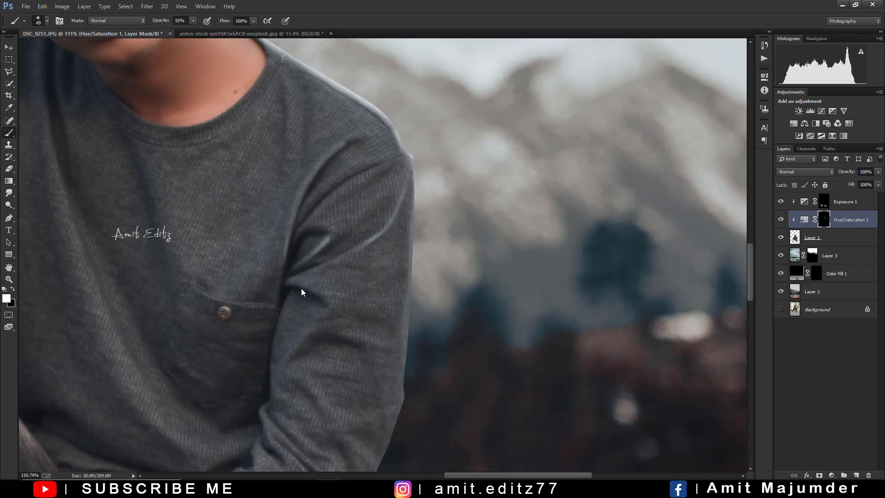
# Lower opacity to 29% and paint soft light along the sleeve fold
pyautogui.moveTo(303, 292); pyautogui.dragTo(298, 272)
pyautogui.moveTo(174, 21); pyautogui.dragTo(168, 23)
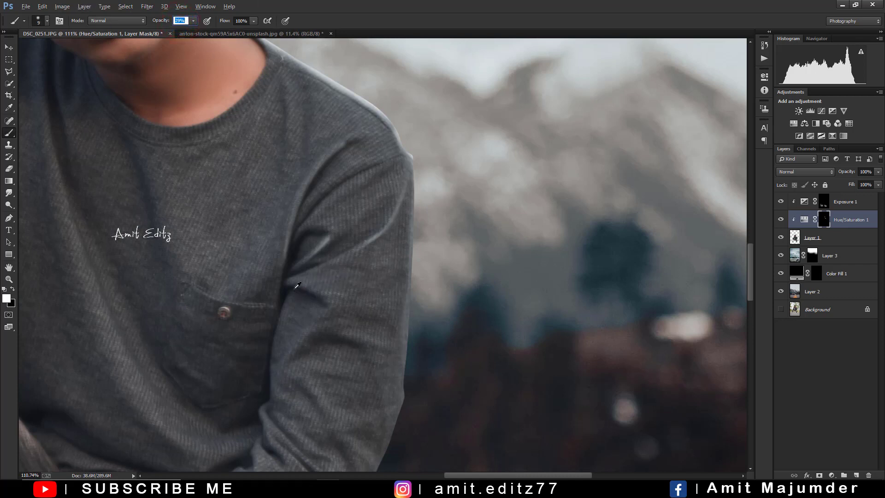
pyautogui.moveTo(297, 286); pyautogui.dragTo(340, 319)
pyautogui.scroll(-1, 348, 318)
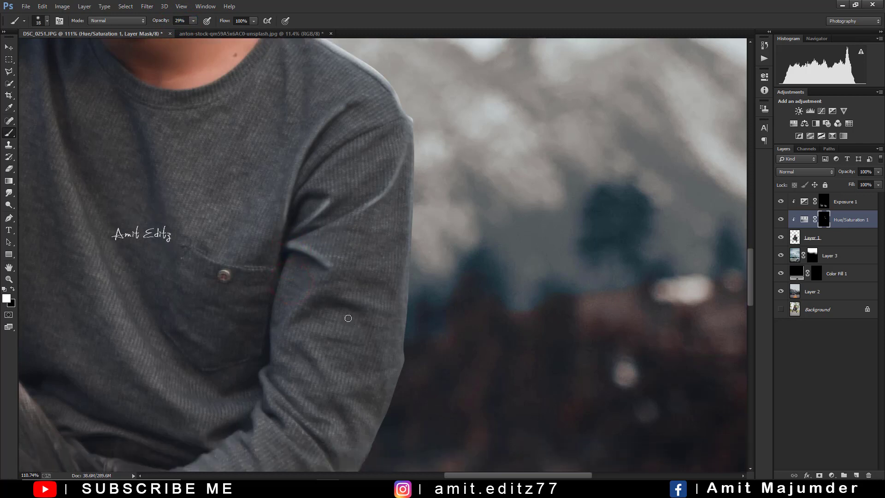
pyautogui.moveTo(326, 296)
pyautogui.mouseDown()
pyautogui.moveTo(375, 304)
pyautogui.moveTo(357, 297)
pyautogui.mouseUp()
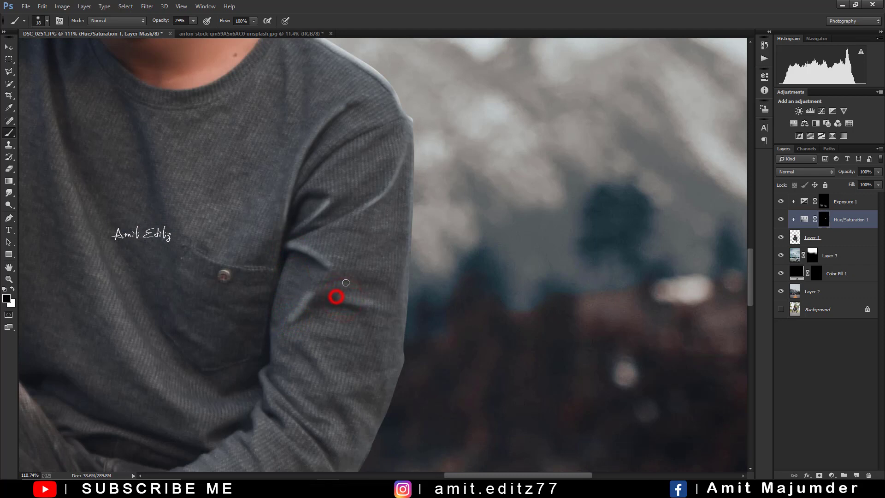
pyautogui.click(289, 253)
pyautogui.moveTo(320, 249); pyautogui.dragTo(333, 296)
# Raise brush opacity to 61% and lighten the shirt's right shoulder edge
pyautogui.scroll(-3, 308, 337)
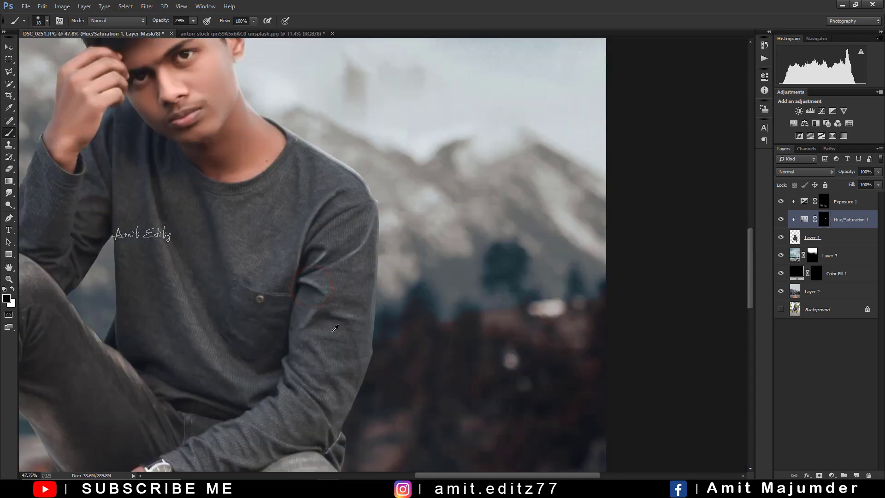
pyautogui.scroll(-2, 308, 338)
pyautogui.scroll(4, 367, 274)
pyautogui.scroll(2, 362, 182)
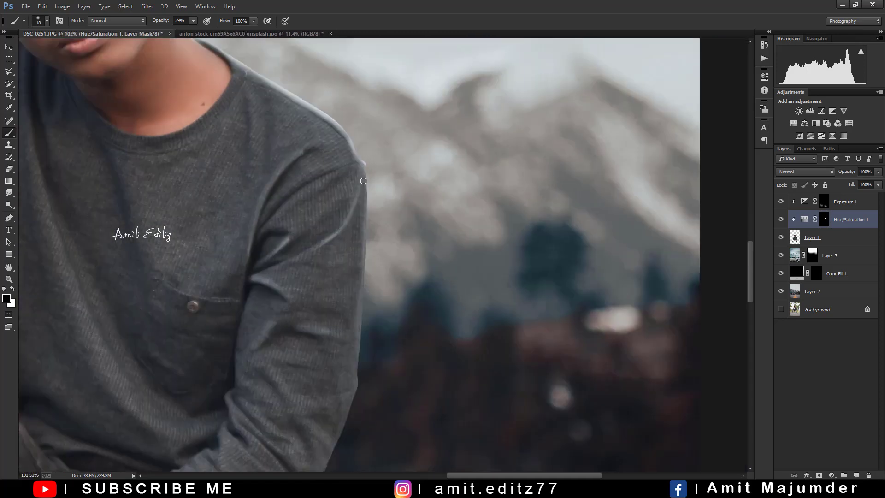
pyautogui.click(365, 161)
pyautogui.moveTo(188, 26); pyautogui.dragTo(202, 27)
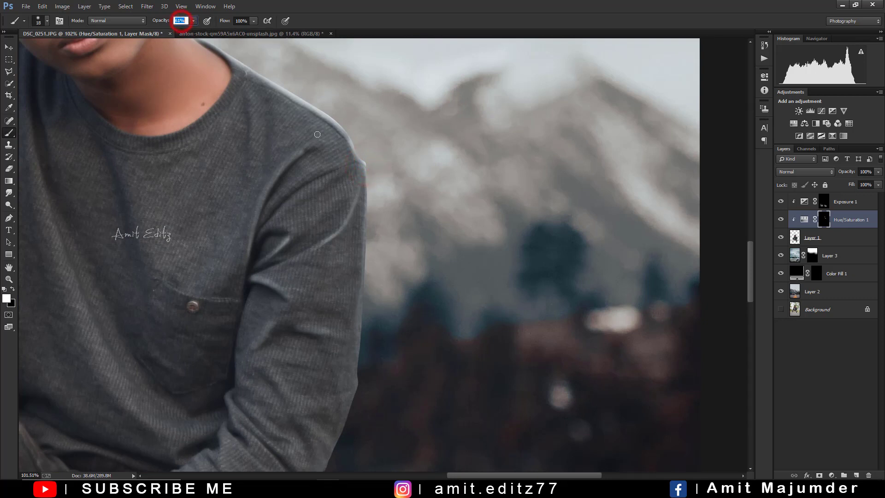
pyautogui.click(363, 156)
pyautogui.click(367, 225)
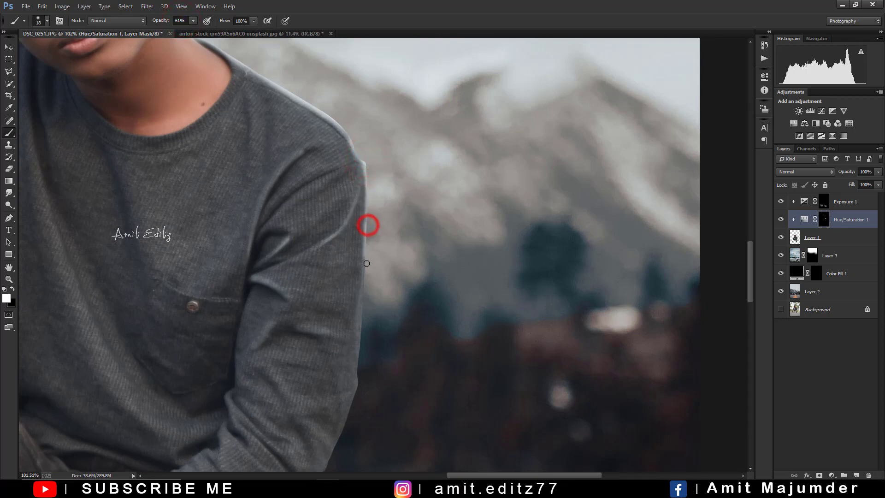
# Paint a light rim down the outer arm and along the bent knee's edge
pyautogui.scroll(-3, 363, 302)
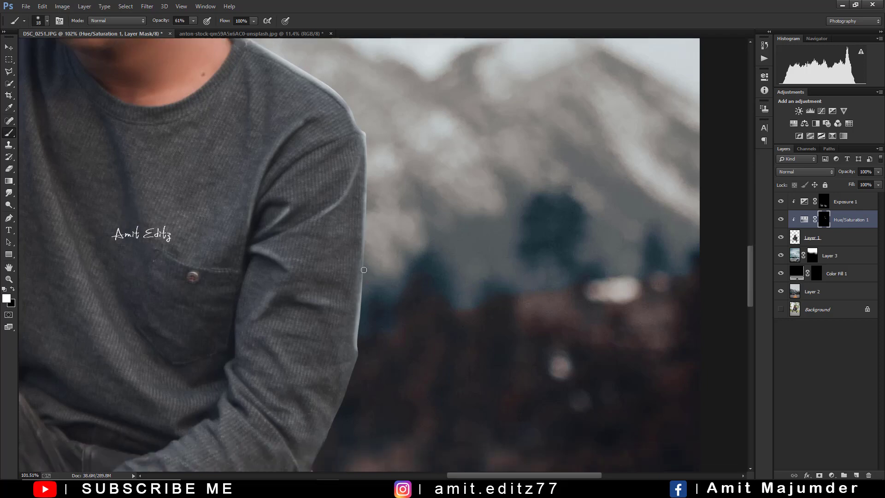
pyautogui.moveTo(356, 313); pyautogui.dragTo(312, 438)
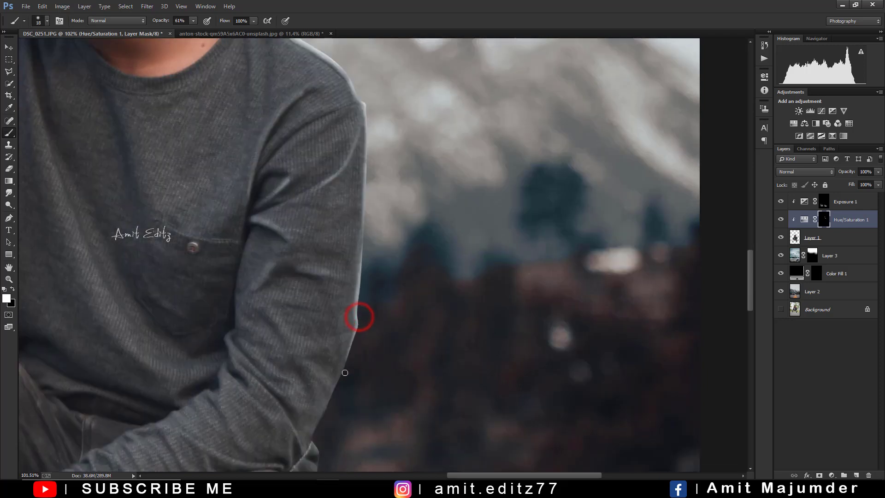
pyautogui.scroll(-2, 312, 439)
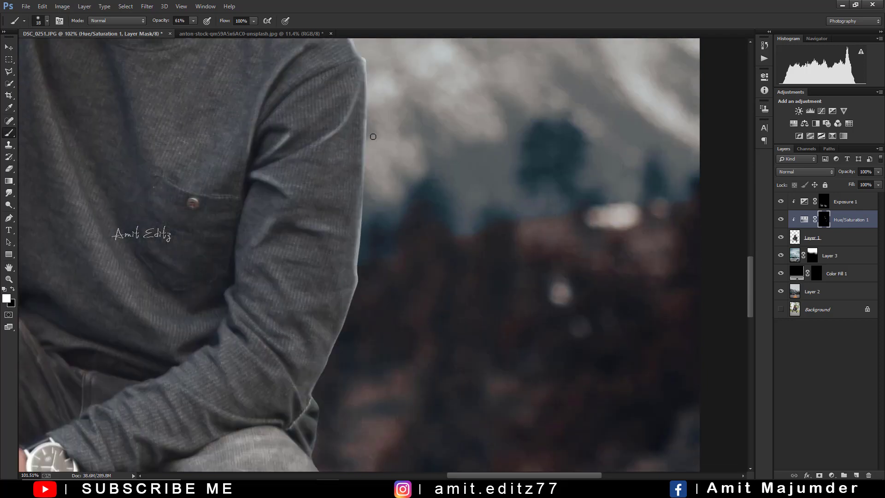
pyautogui.moveTo(368, 141); pyautogui.dragTo(367, 187)
pyautogui.scroll(-2, 338, 323)
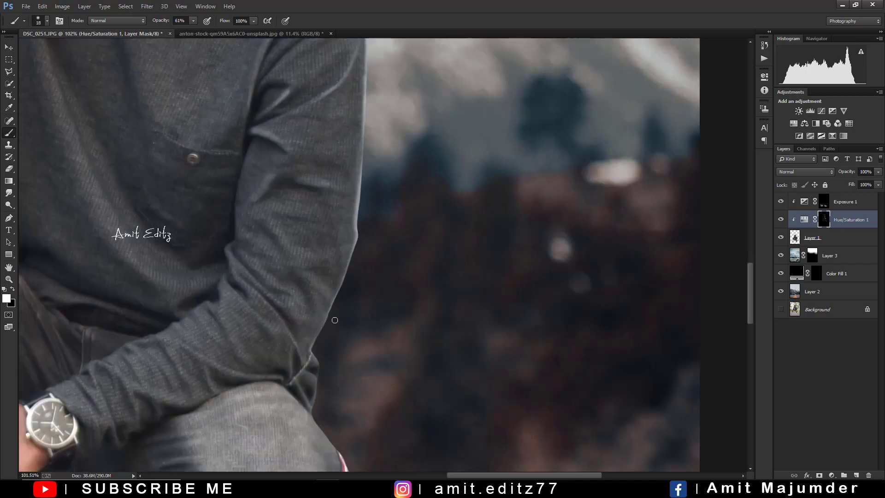
pyautogui.click(356, 253)
pyautogui.keyDown('alt'); pyautogui.rightClick(357, 250); pyautogui.keyUp('alt')
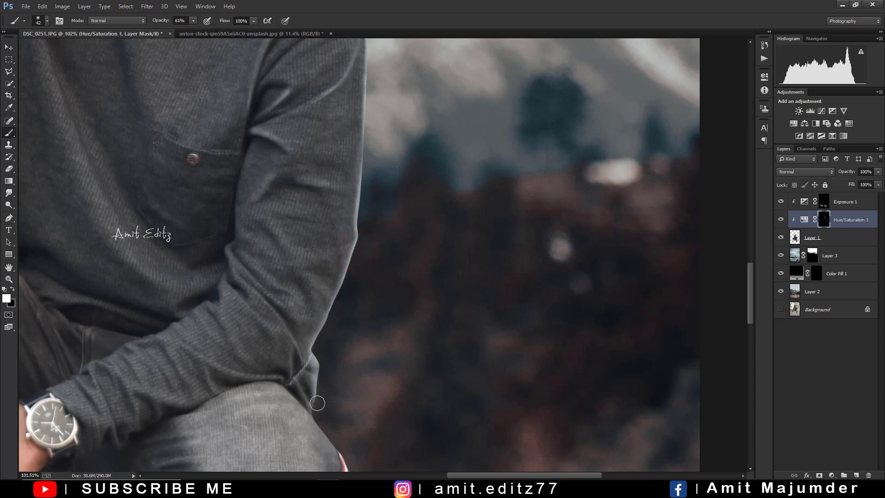
pyautogui.scroll(-1, 346, 350)
pyautogui.scroll(-2, 339, 339)
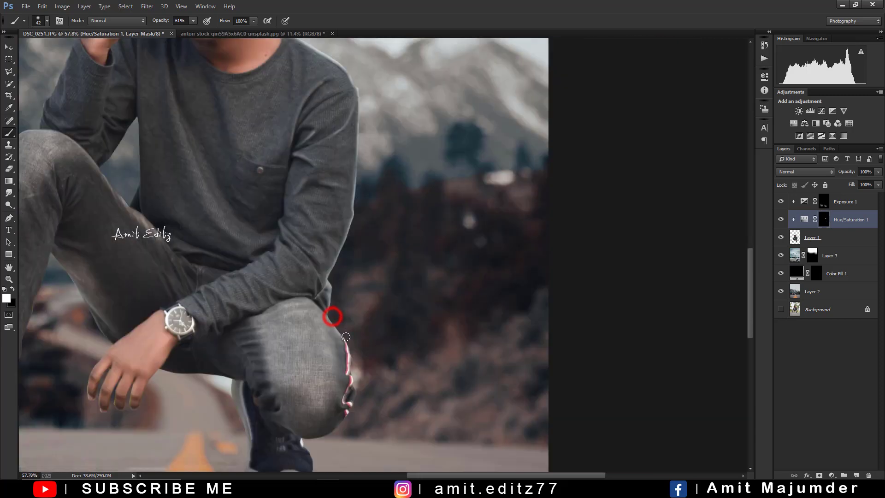
pyautogui.moveTo(332, 315); pyautogui.dragTo(348, 341)
pyautogui.scroll(-2, 326, 300)
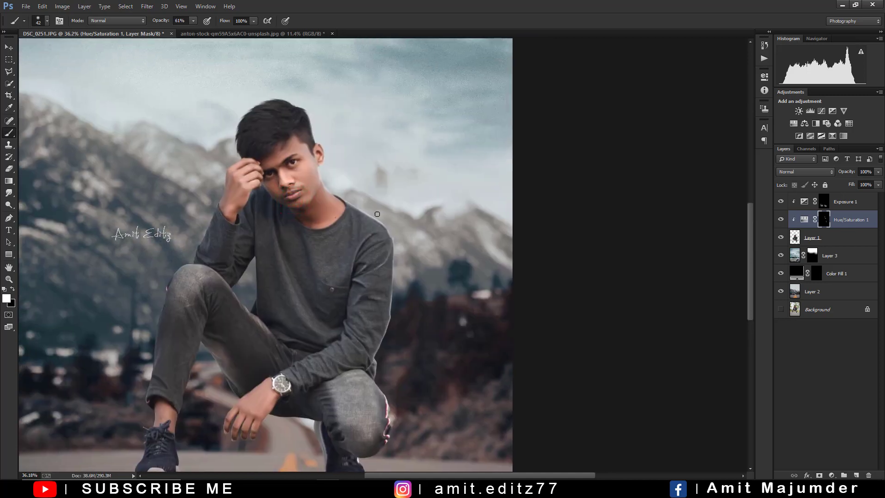
# At 39% opacity, paint soft rim light on the shoulder top and down the figure's left side
pyautogui.click(179, 21)
pyautogui.write('39')
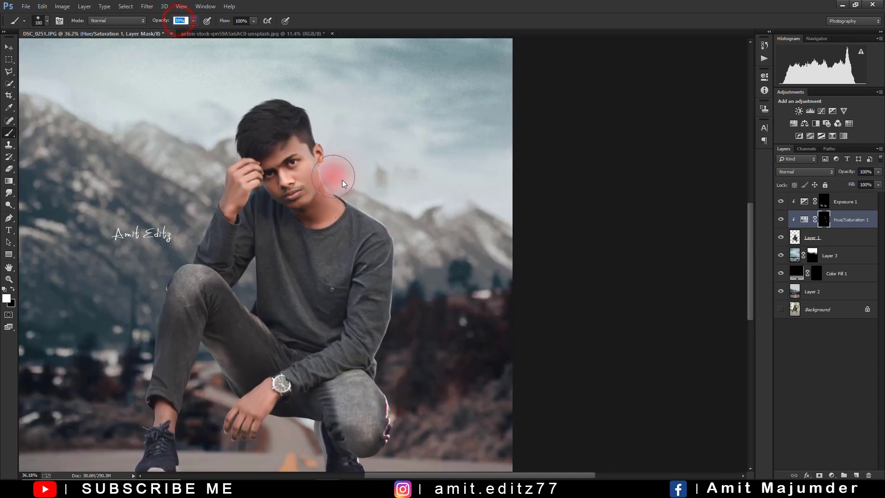
pyautogui.moveTo(375, 203)
pyautogui.mouseDown()
pyautogui.moveTo(409, 245)
pyautogui.moveTo(393, 290)
pyautogui.moveTo(337, 143)
pyautogui.mouseUp()
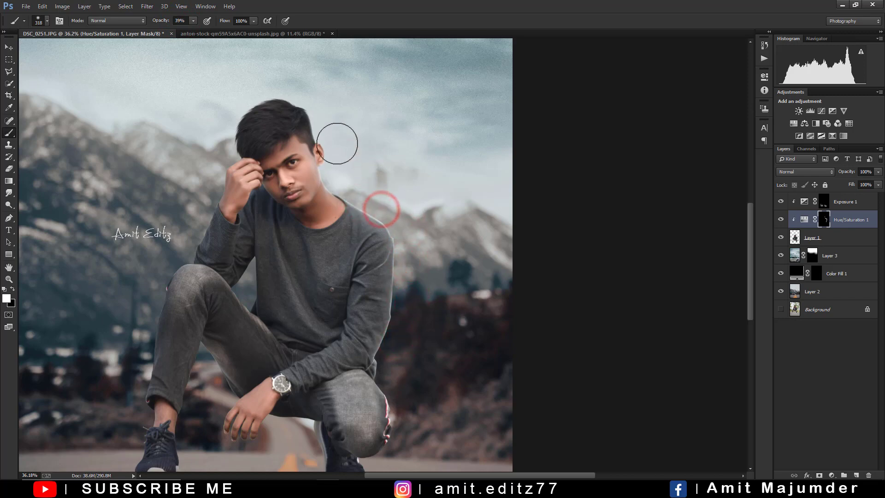
pyautogui.moveTo(194, 211)
pyautogui.mouseDown()
pyautogui.moveTo(175, 253)
pyautogui.moveTo(217, 157)
pyautogui.mouseUp()
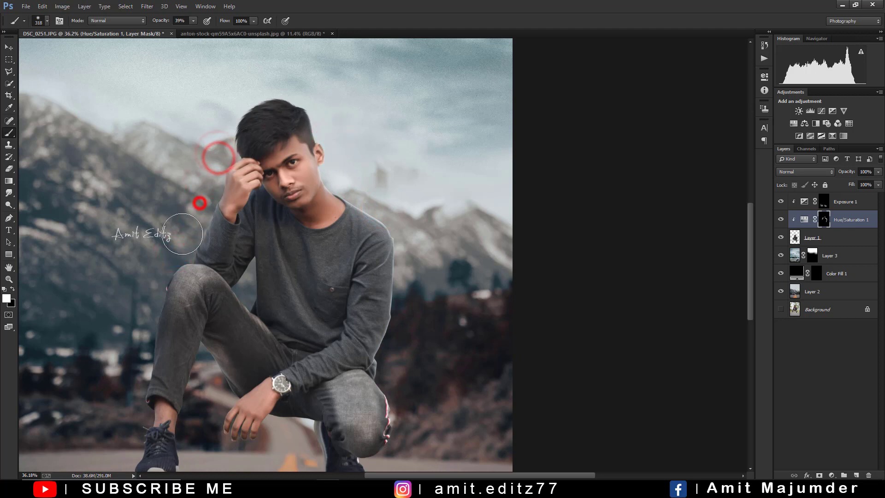
pyautogui.moveTo(182, 234); pyautogui.dragTo(142, 326)
# Dab more soft light along the shoulder edge
pyautogui.keyDown('alt'); pyautogui.scroll(-3, 217, 217); pyautogui.keyUp('alt')
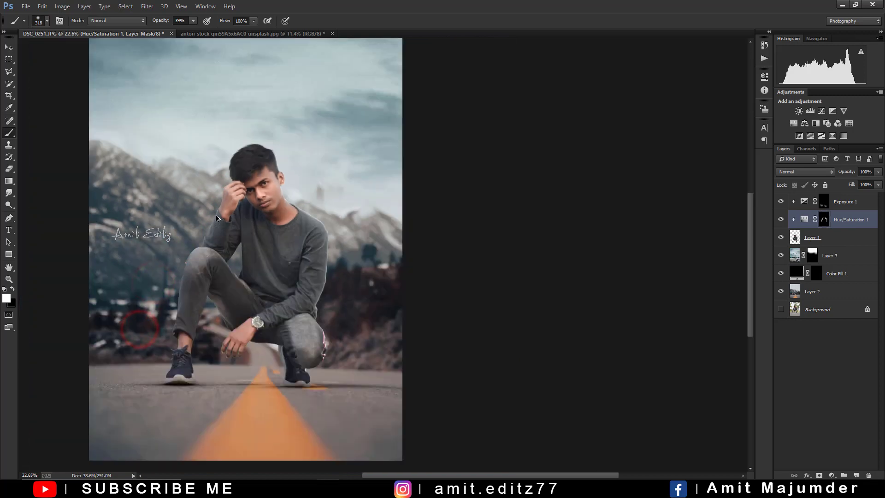
pyautogui.keyDown('alt'); pyautogui.scroll(2, 327, 208); pyautogui.keyUp('alt')
pyautogui.keyDown('alt'); pyautogui.scroll(5, 323, 227); pyautogui.keyUp('alt')
pyautogui.click(312, 201)
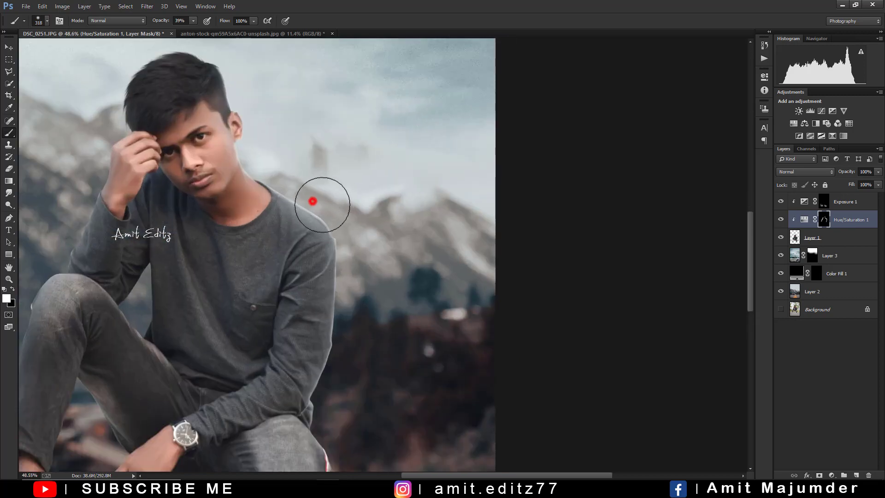
pyautogui.click(349, 236)
pyautogui.click(292, 179)
pyautogui.keyDown('alt'); pyautogui.scroll(-2, 331, 134); pyautogui.keyUp('alt')
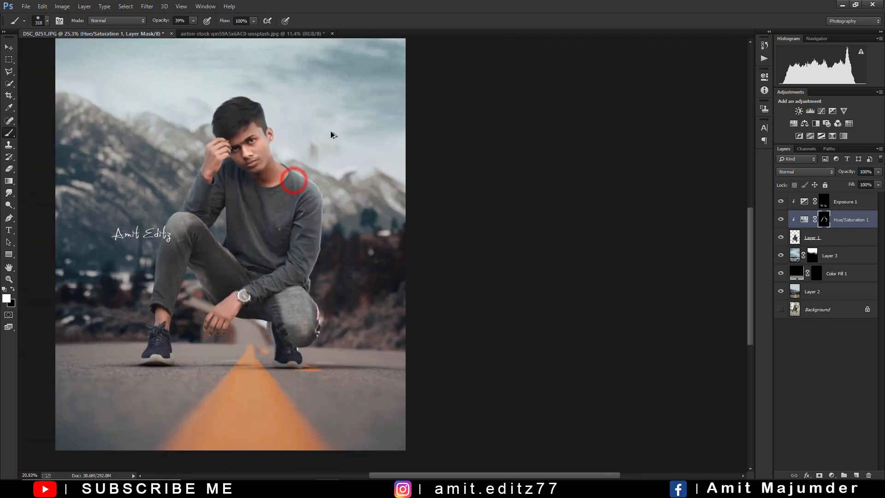
pyautogui.scroll(-1, 331, 134)
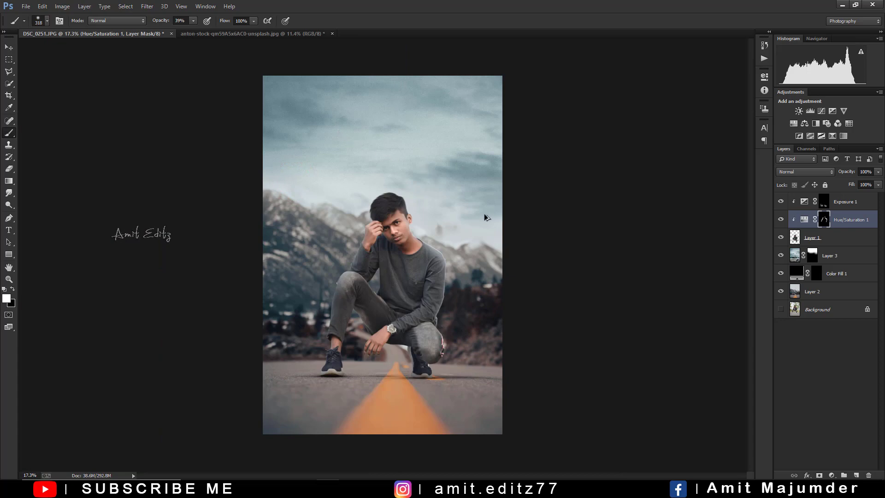
pyautogui.keyDown('alt'); pyautogui.scroll(2, 430, 242); pyautogui.keyUp('alt')
pyautogui.keyDown('alt'); pyautogui.scroll(1, 430, 242); pyautogui.keyUp('alt')
pyautogui.keyDown('alt'); pyautogui.scroll(-2, 421, 305); pyautogui.keyUp('alt')
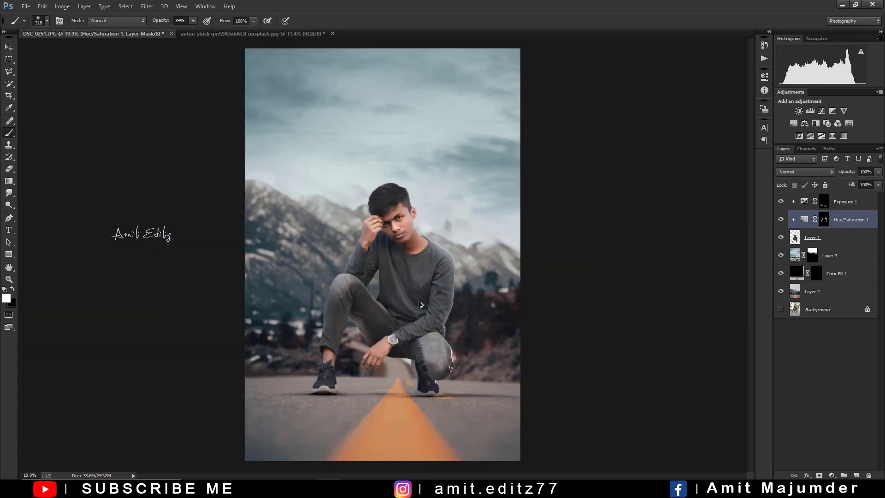
pyautogui.keyDown('alt'); pyautogui.scroll(-2, 443, 297); pyautogui.keyUp('alt')
pyautogui.keyDown('alt'); pyautogui.scroll(1, 450, 290); pyautogui.keyUp('alt')
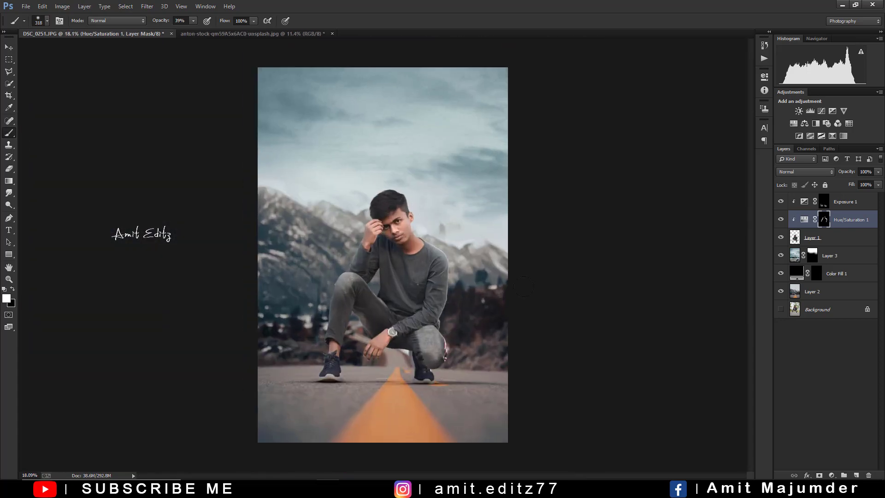
# Stamp all visible layers into a new merged Layer 4 above Exposure 1, then apply the crop
pyautogui.click(865, 203)
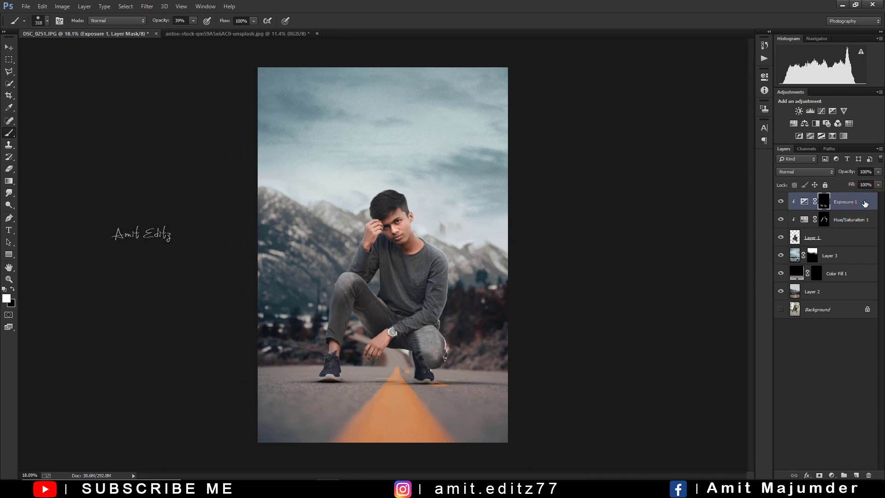
pyautogui.hotkey('ctrl', 'shift', 'alt', 'e')
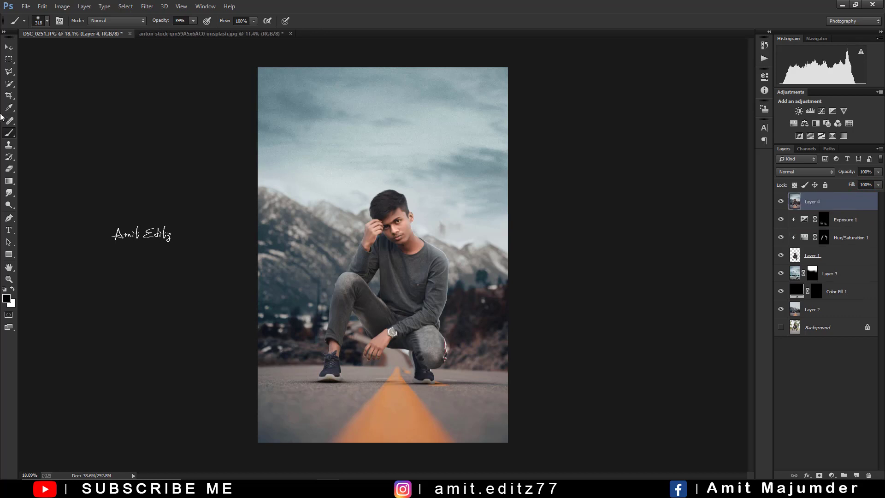
pyautogui.click(9, 95)
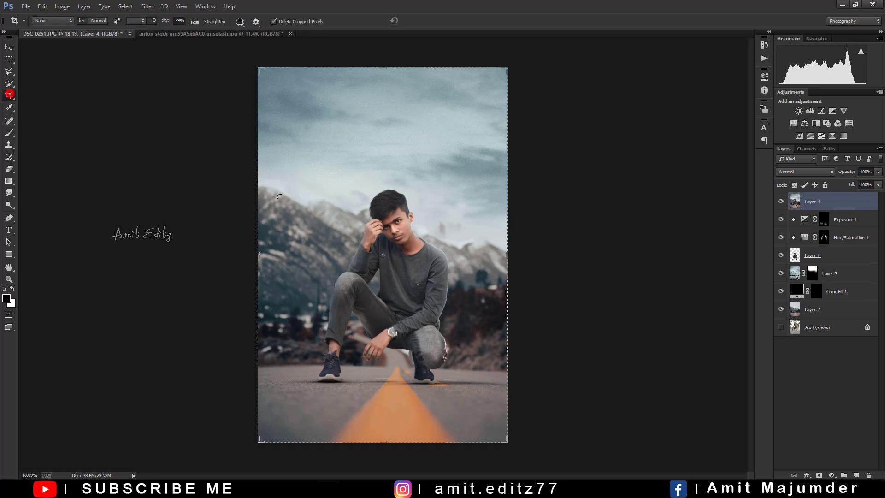
pyautogui.click(357, 226)
pyautogui.press('Return')
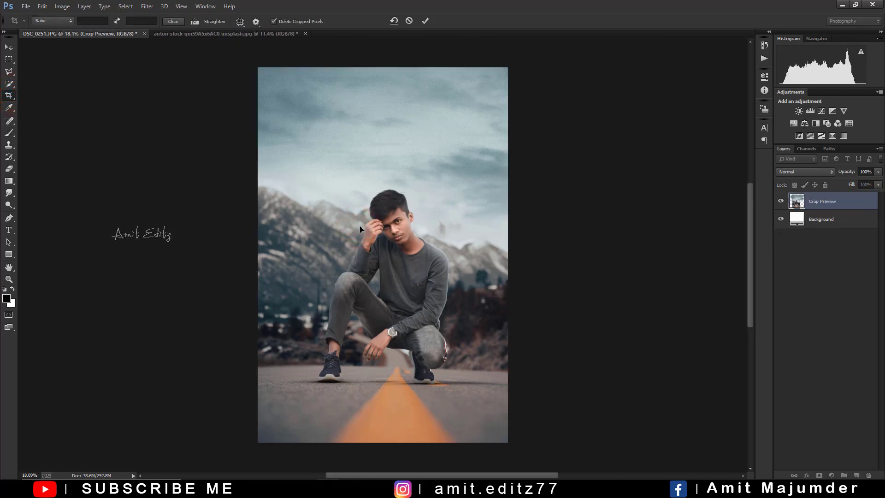
# Duplicate the merged Layer 4 and apply the Camera Raw Filter to the copy
pyautogui.moveTo(832, 202); pyautogui.dragTo(856, 476)
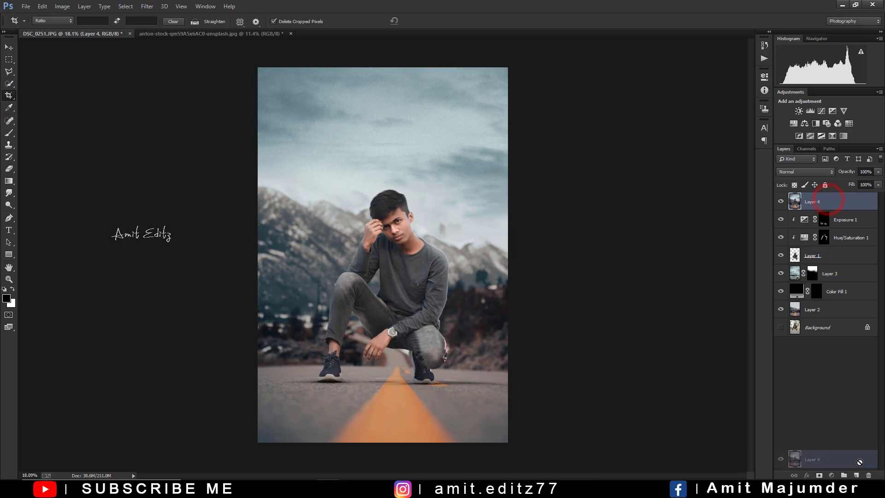
pyautogui.click(147, 6)
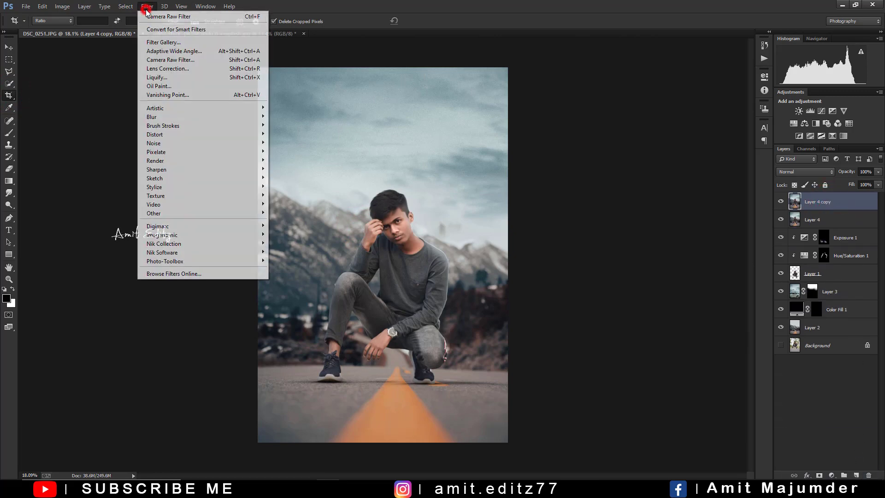
pyautogui.click(165, 61)
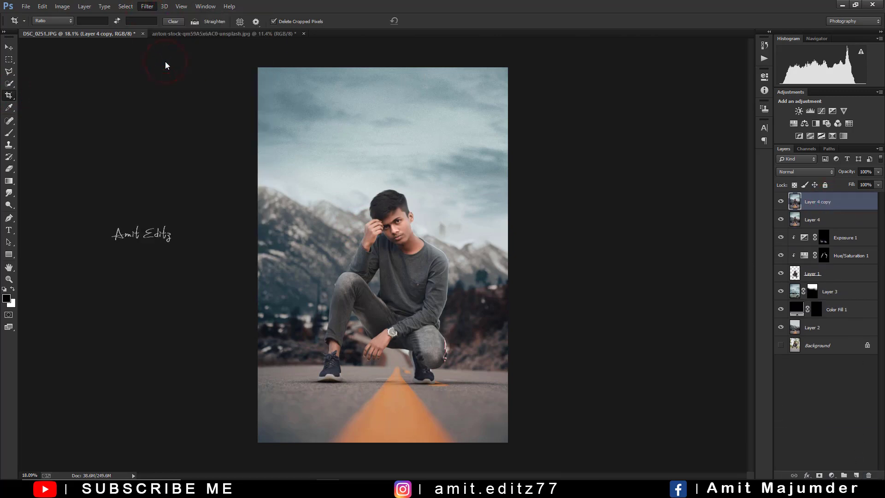
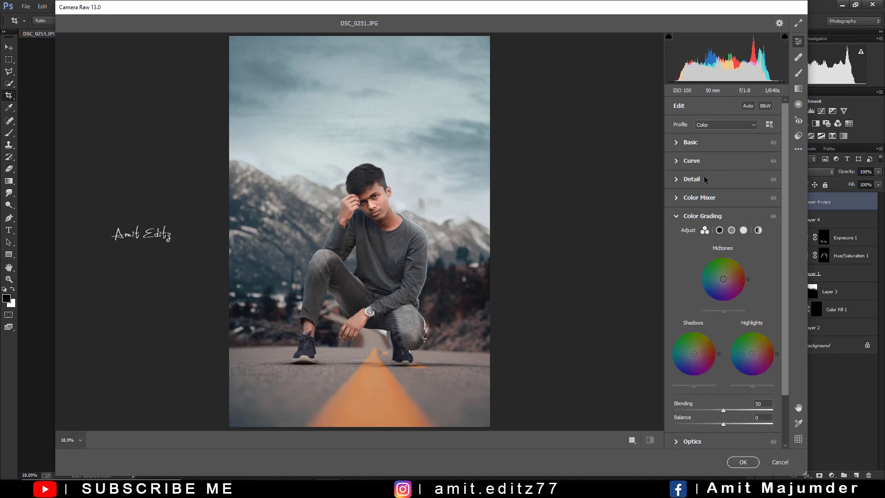
# Raise Contrast slightly, then add two graduated filters at -1.05 exposure over the lower-left road
pyautogui.click(700, 143)
pyautogui.moveTo(724, 230); pyautogui.dragTo(734, 230)
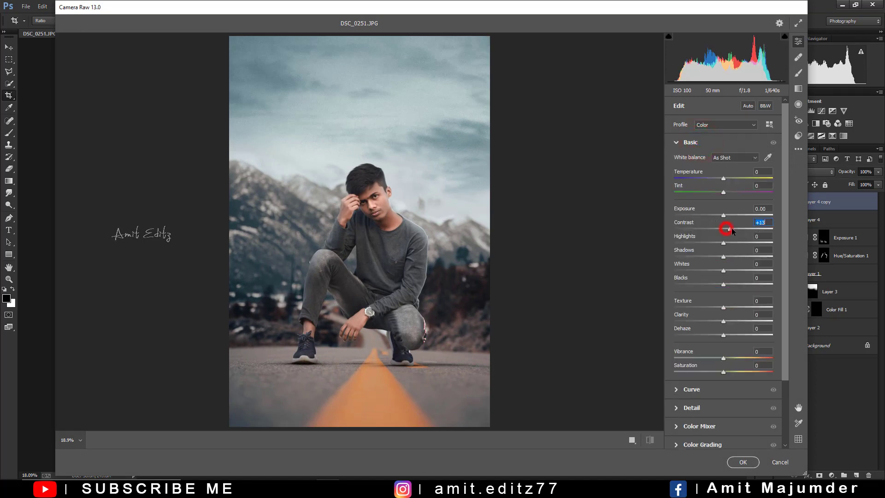
pyautogui.click(799, 89)
pyautogui.moveTo(198, 405); pyautogui.dragTo(367, 233)
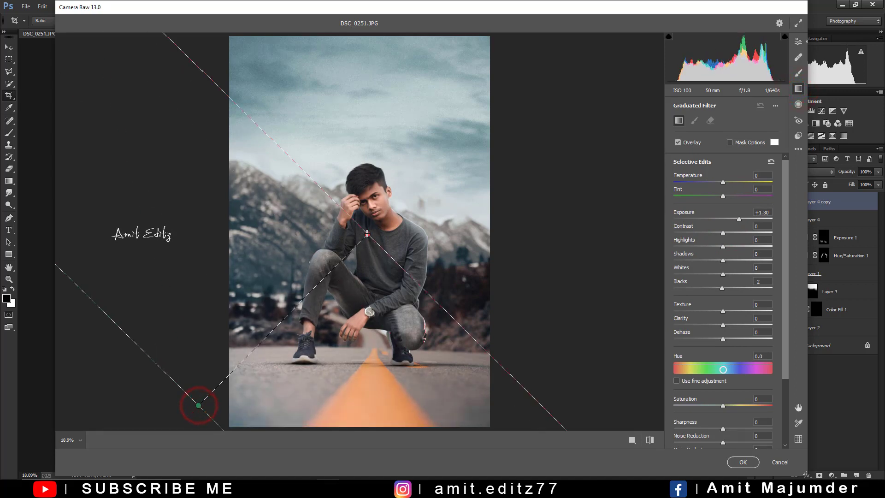
pyautogui.moveTo(737, 218); pyautogui.dragTo(710, 222)
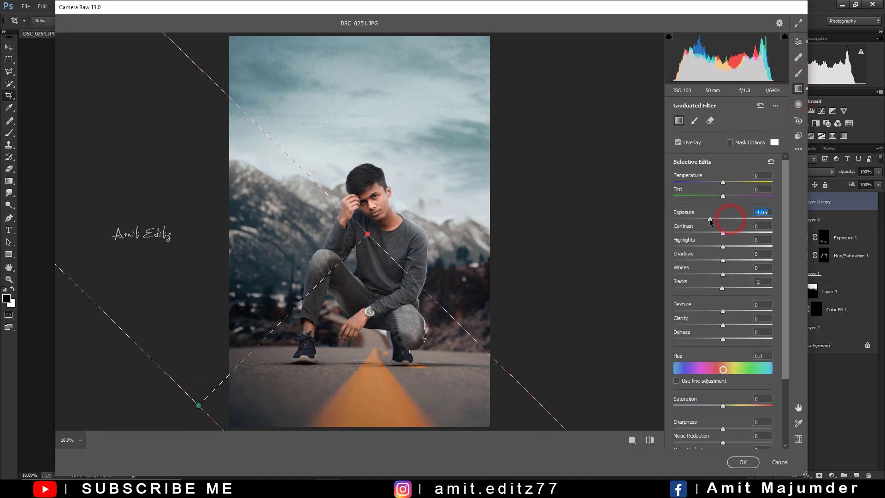
pyautogui.moveTo(162, 417)
pyautogui.mouseDown()
pyautogui.moveTo(358, 247)
pyautogui.moveTo(324, 211)
pyautogui.mouseUp()
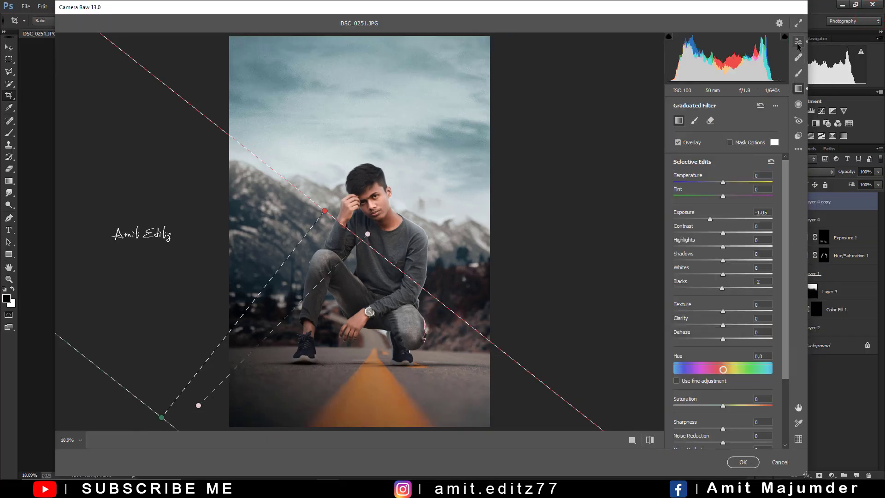
pyautogui.click(798, 42)
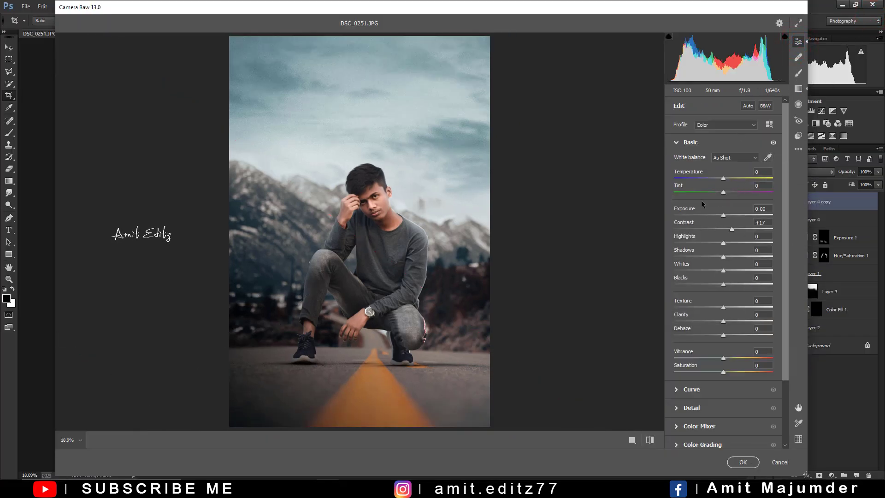
# Fade the blacks by lifting the black point of the overall tone curve
pyautogui.click(688, 389)
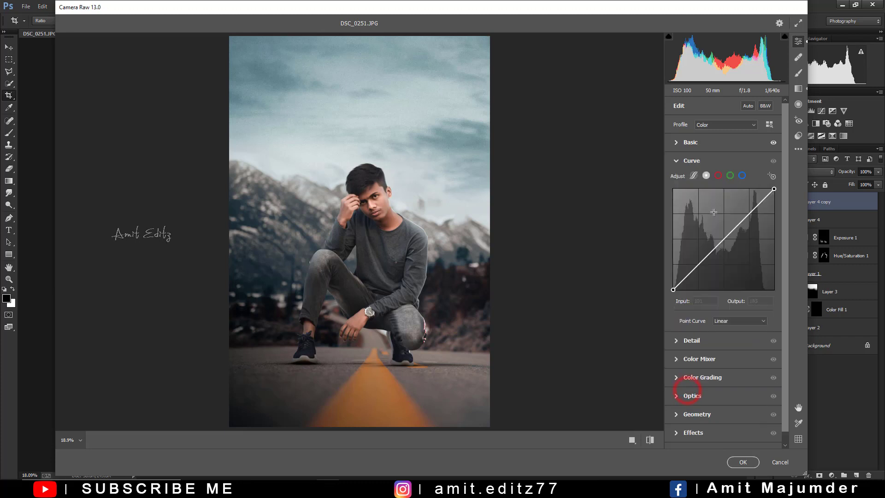
pyautogui.click(699, 264)
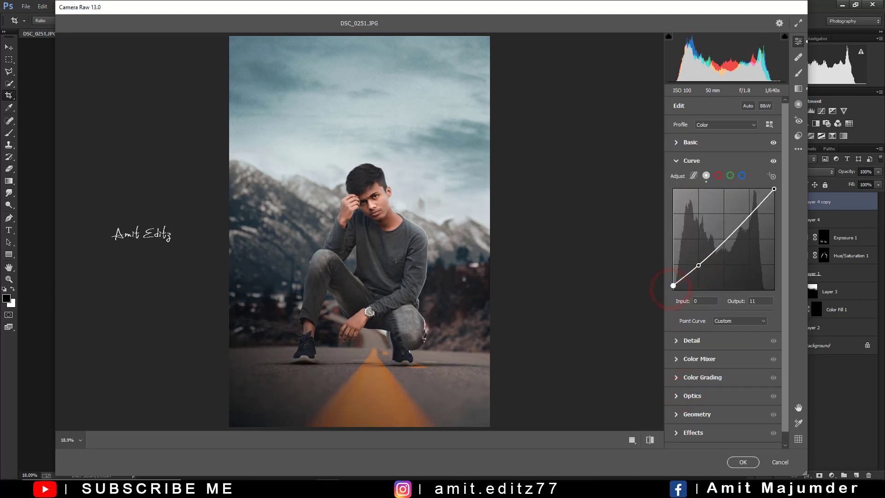
pyautogui.moveTo(673, 290); pyautogui.dragTo(673, 286)
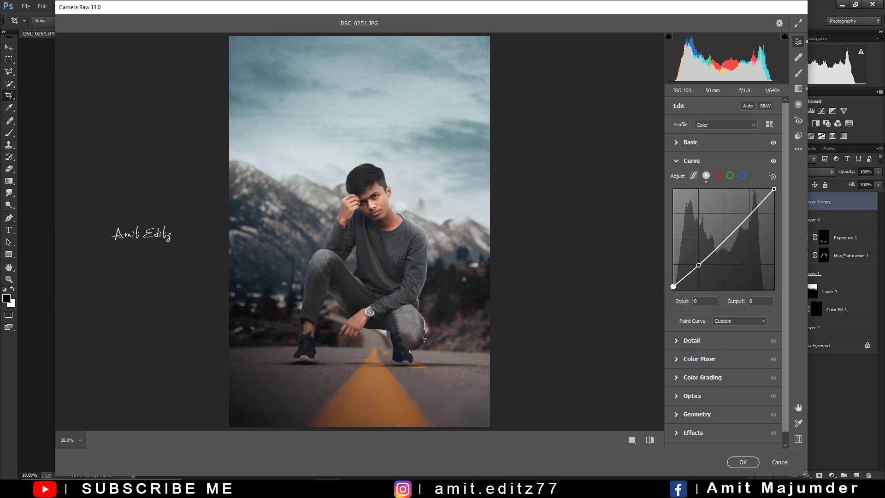
# Lift the Blue channel curve's black point to tint the shadows blue
pyautogui.click(742, 175)
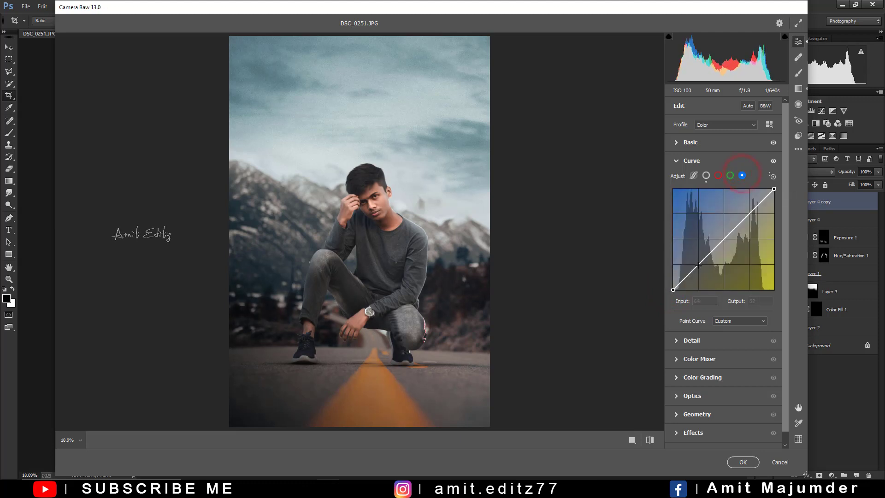
pyautogui.click(699, 264)
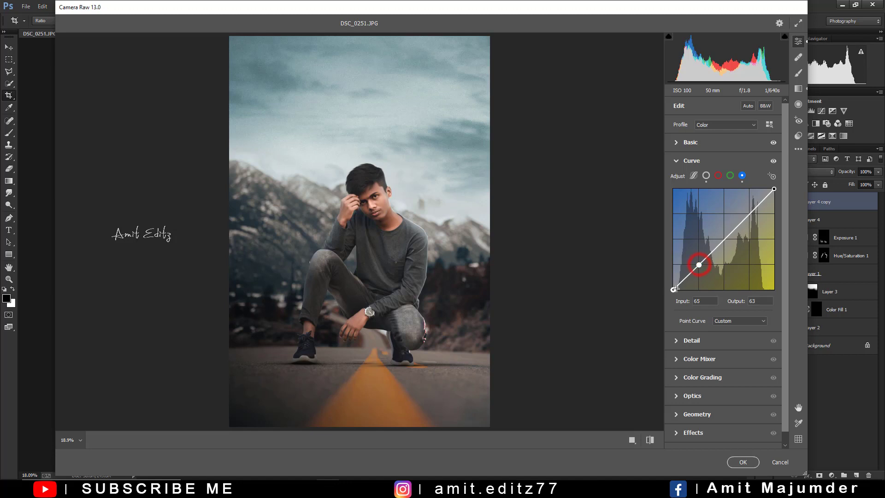
pyautogui.moveTo(673, 289); pyautogui.dragTo(673, 285)
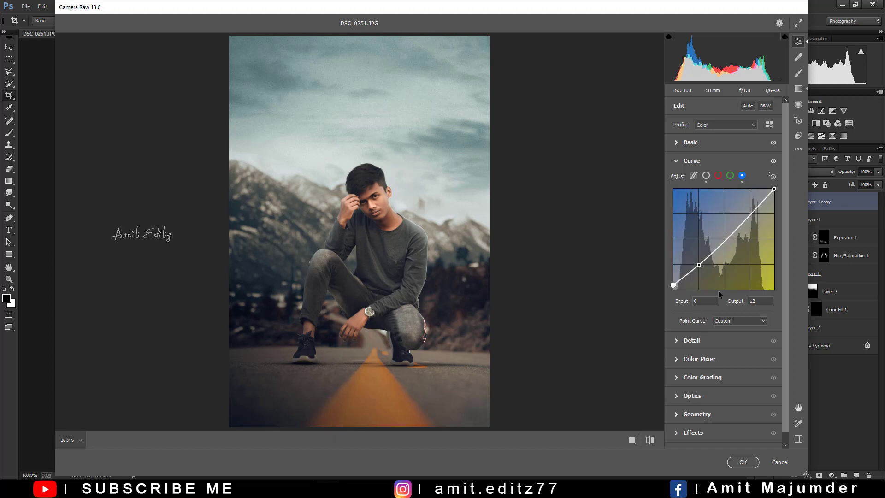
pyautogui.scroll(-1, 718, 304)
# Brighten the oranges' luminance and lower their saturation in the Color Mixer
pyautogui.click(713, 345)
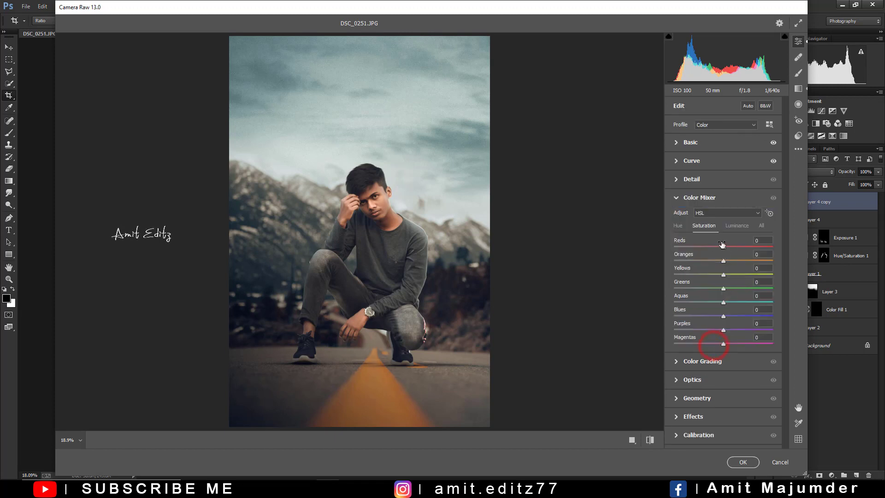
pyautogui.moveTo(724, 261)
pyautogui.mouseDown()
pyautogui.moveTo(736, 258)
pyautogui.moveTo(718, 261)
pyautogui.mouseUp()
pyautogui.click(700, 226)
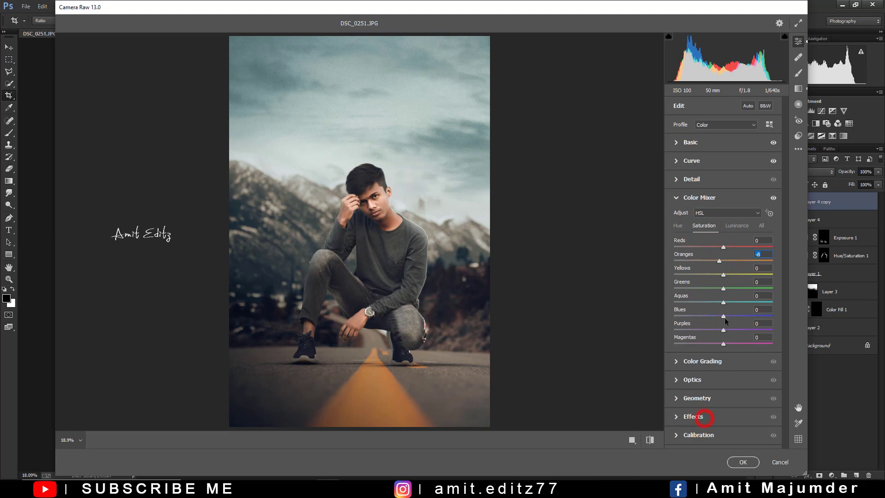
# Darken the image edges with a -18 vignette
pyautogui.click(704, 417)
pyautogui.moveTo(724, 310)
pyautogui.mouseDown()
pyautogui.moveTo(715, 314)
pyautogui.moveTo(720, 342)
pyautogui.mouseUp()
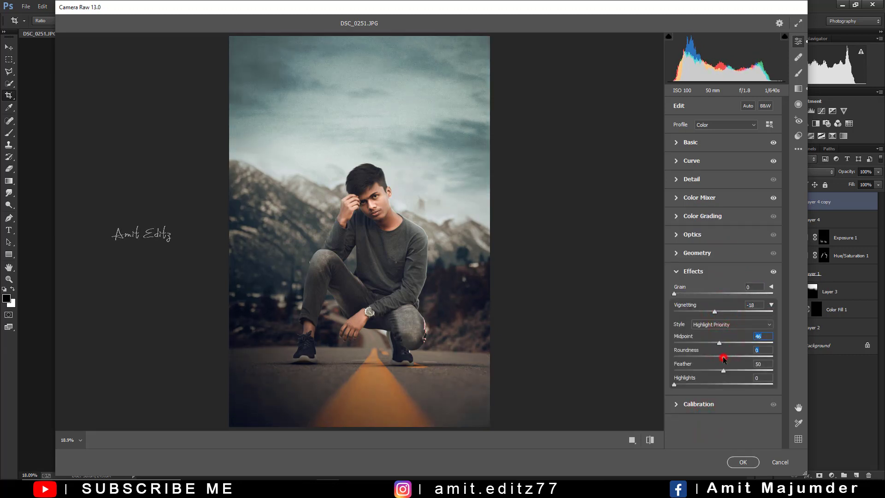
pyautogui.click(723, 357)
# Add sharpening of 36 and light noise reduction of 14
pyautogui.click(696, 179)
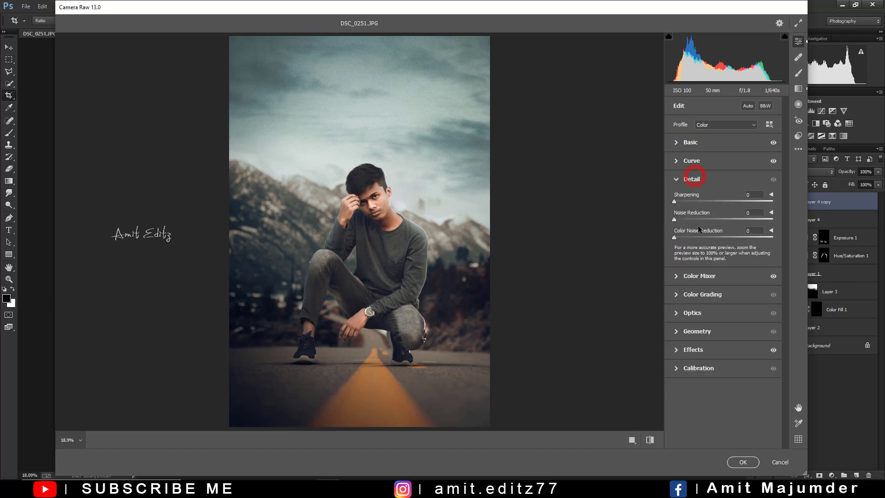
pyautogui.click(689, 201)
pyautogui.moveTo(687, 218); pyautogui.dragTo(693, 220)
pyautogui.moveTo(702, 220); pyautogui.dragTo(685, 222)
# Add film grain of 21 in the Effects panel
pyautogui.click(692, 312)
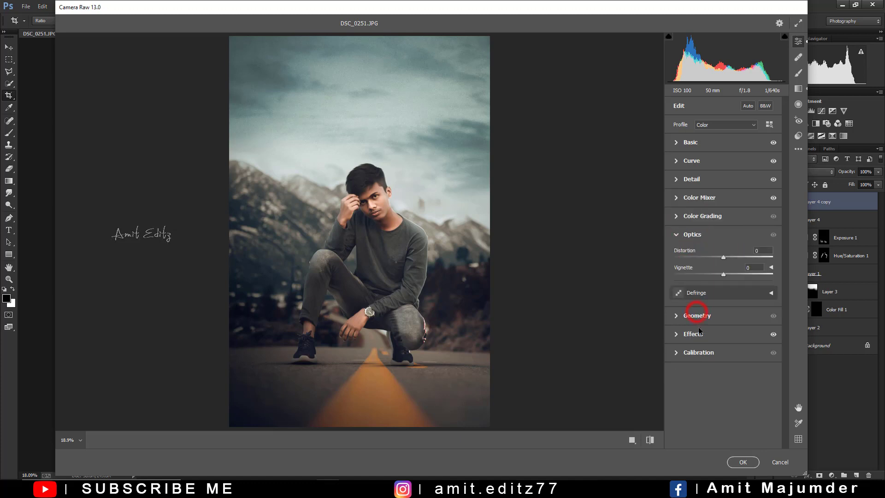
pyautogui.click(695, 339)
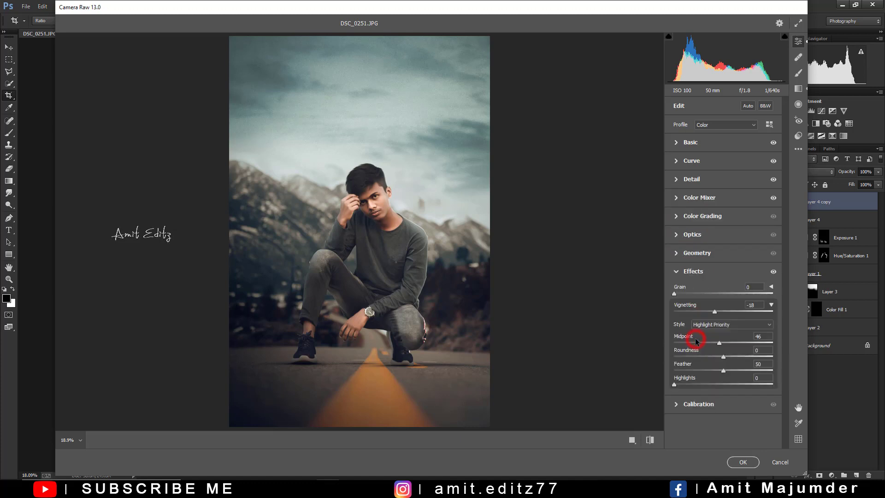
pyautogui.click(686, 293)
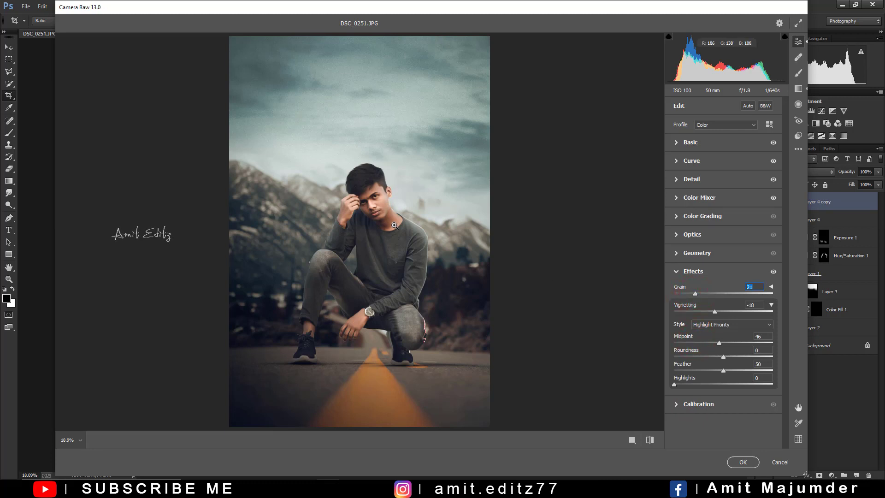
# Zoom to 100% on the face to inspect the grain, then zoom back out to fit
pyautogui.click(390, 205)
pyautogui.scroll(3, 382, 226)
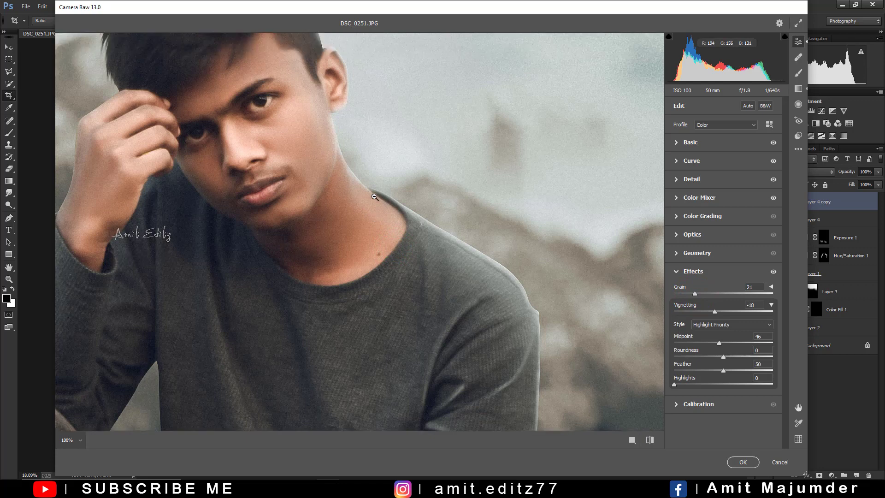
pyautogui.scroll(-6, 300, 228)
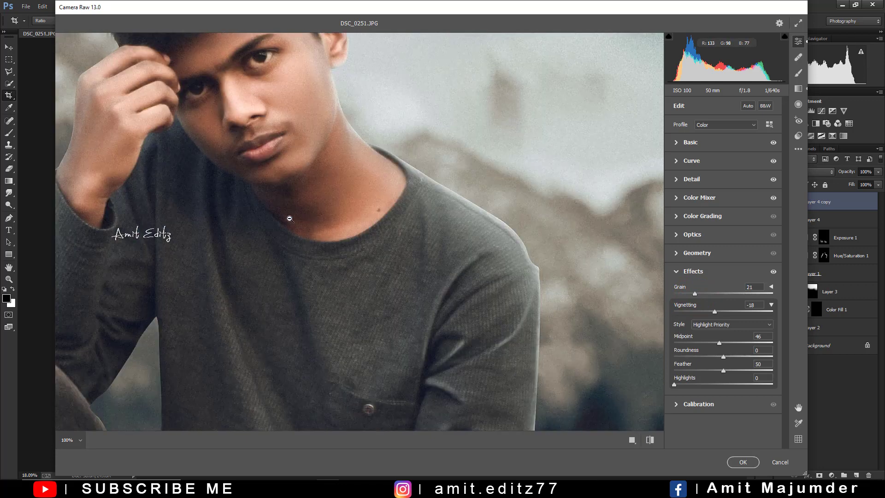
pyautogui.scroll(-4, 283, 209)
pyautogui.scroll(-8, 288, 211)
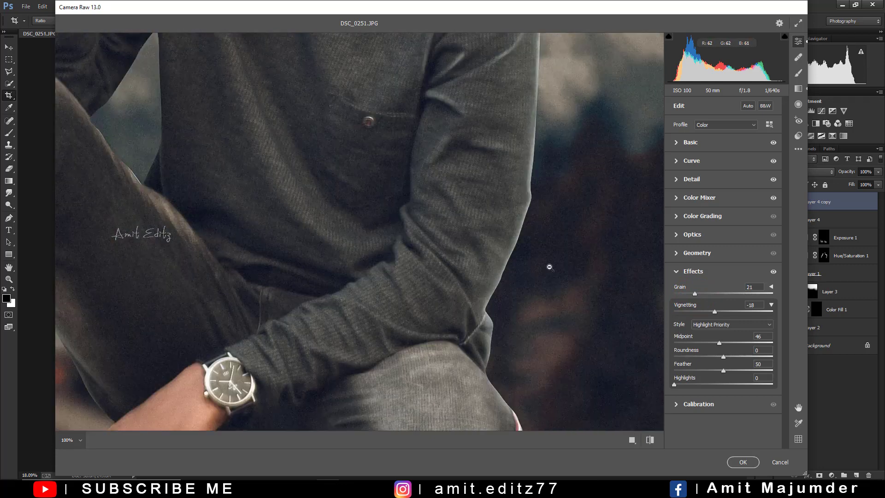
pyautogui.click(320, 242)
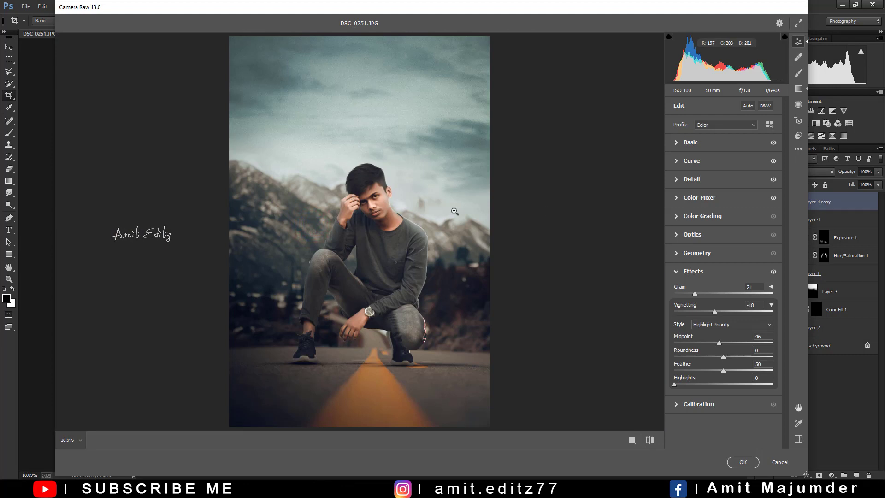
# Shift the hue of the blues slightly in the Color Mixer
pyautogui.click(705, 199)
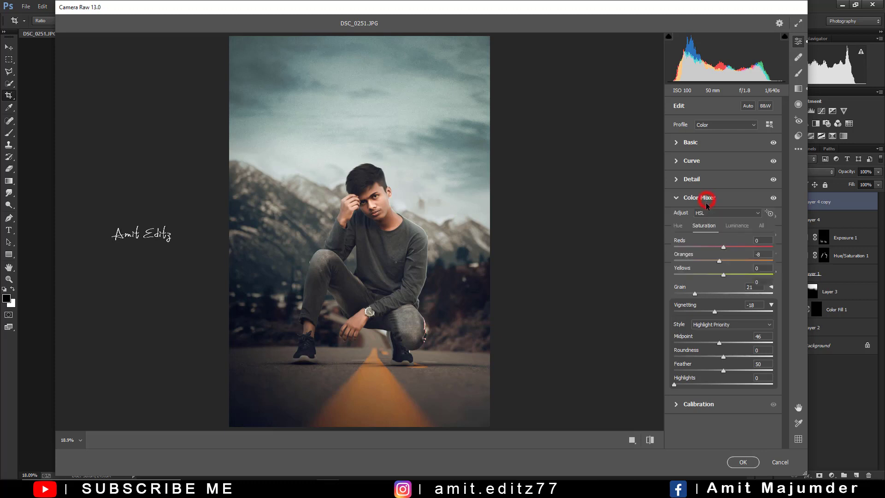
pyautogui.click(678, 226)
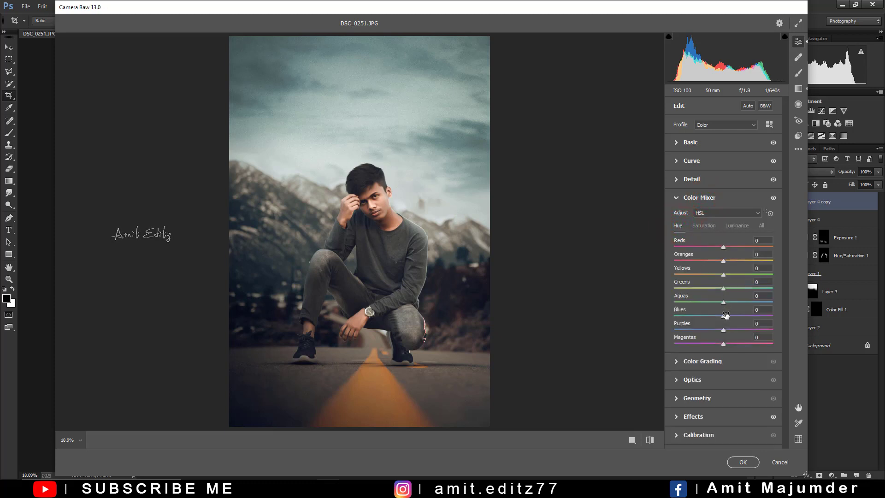
pyautogui.moveTo(723, 315); pyautogui.dragTo(714, 317)
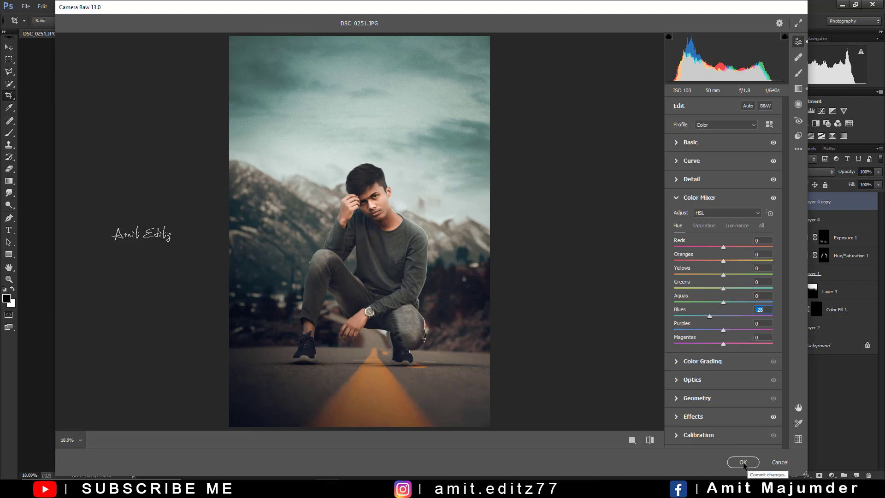
# Set Contrast +19, Blacks -8 and Texture +15, and apply the raw grade
pyautogui.click(691, 142)
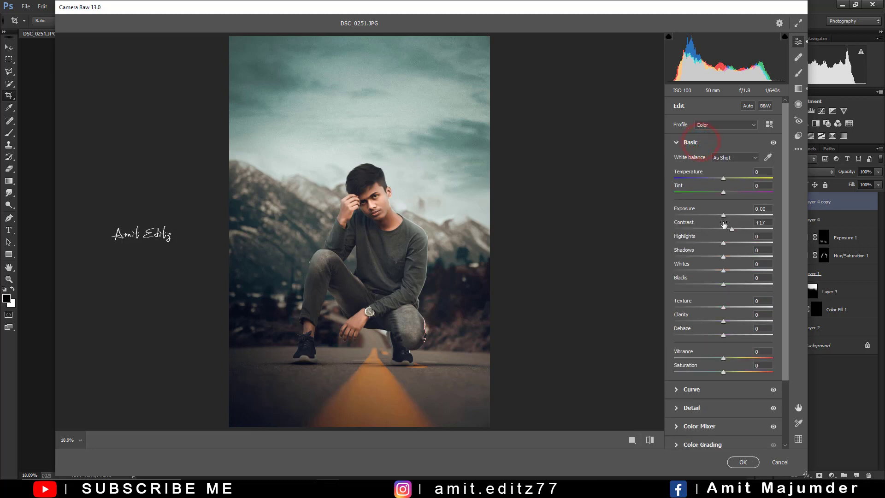
pyautogui.moveTo(723, 229); pyautogui.dragTo(733, 229)
pyautogui.moveTo(723, 285); pyautogui.dragTo(719, 284)
pyautogui.moveTo(725, 310); pyautogui.dragTo(725, 323)
pyautogui.write('+15')
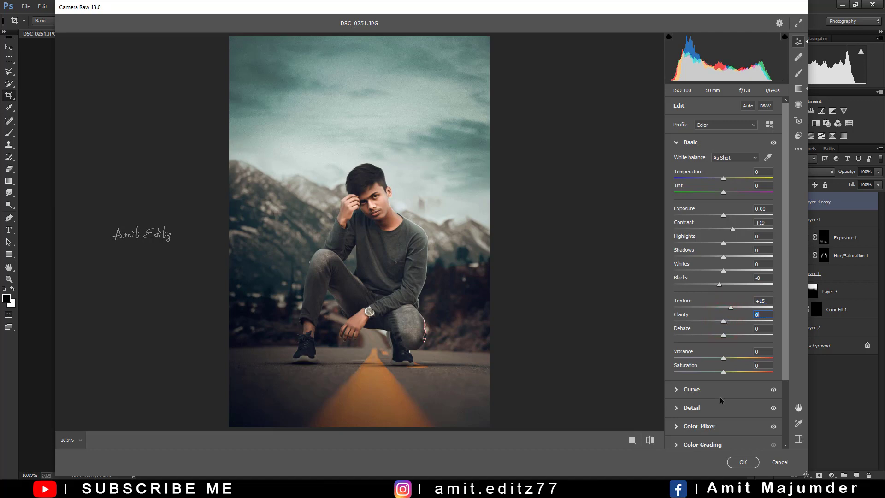
pyautogui.click(736, 467)
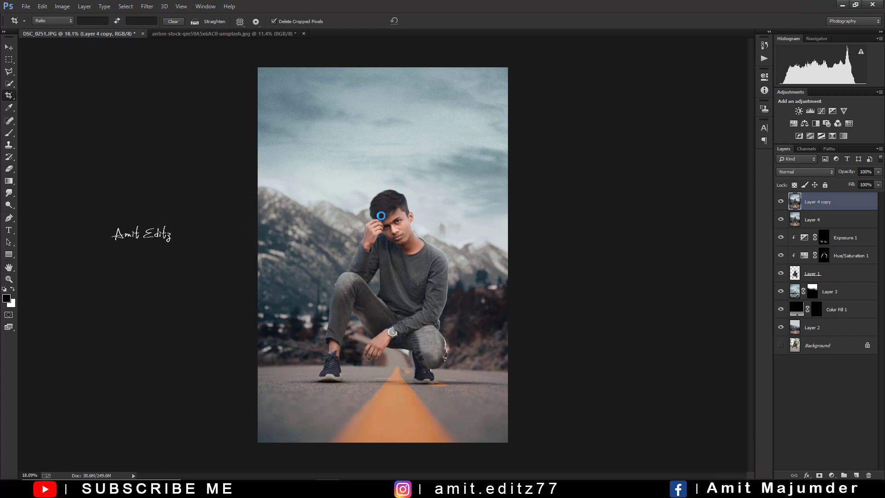
# Undo the last change, duplicate Layer 4 copy as Layer 4 copy 2, and select the Dodge tool
pyautogui.hotkey('ctrl', 'z')
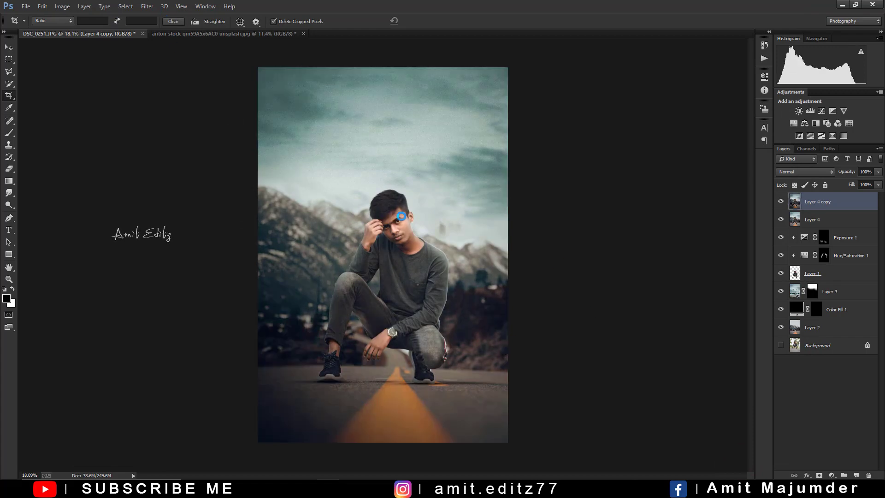
pyautogui.scroll(2, 401, 215)
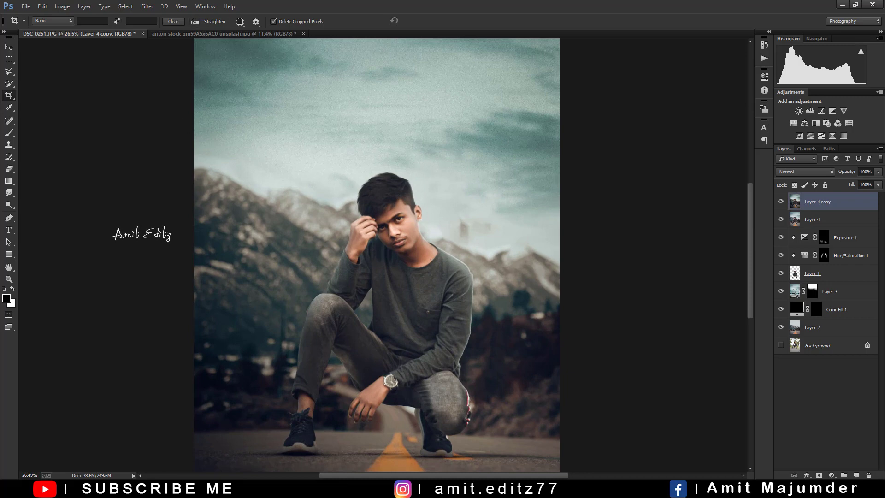
pyautogui.click(9, 47)
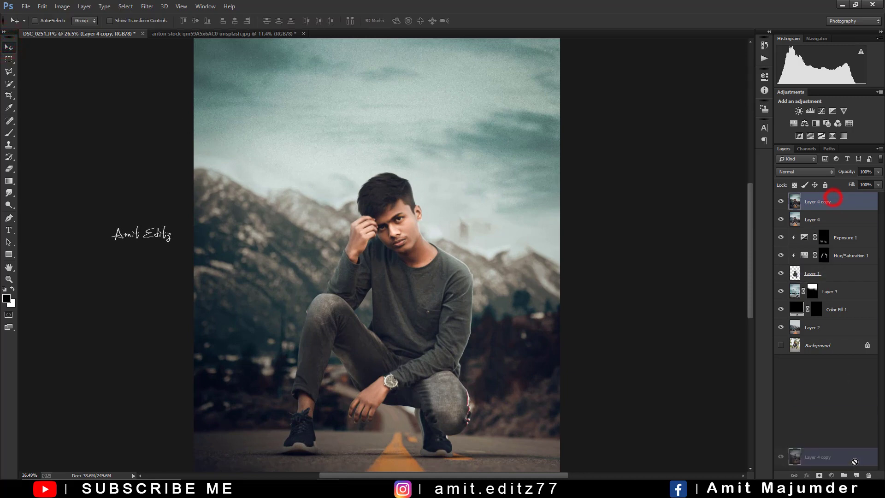
pyautogui.moveTo(835, 202); pyautogui.dragTo(856, 476)
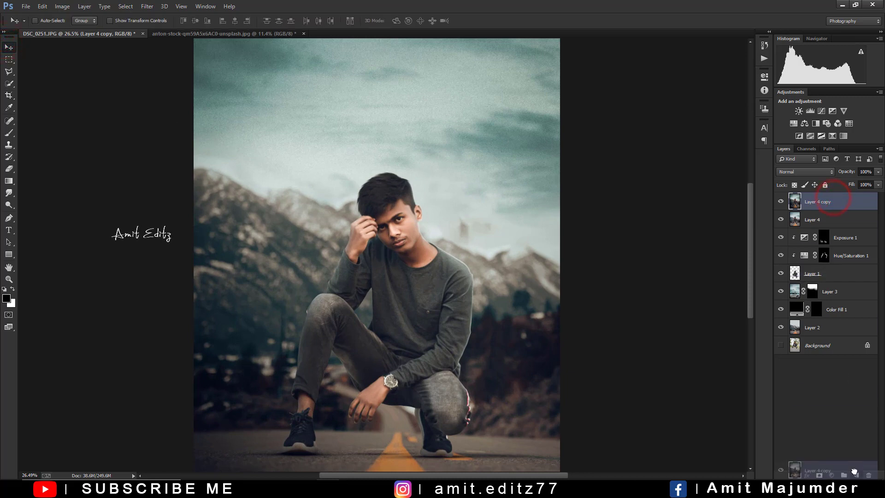
pyautogui.rightClick(8, 204)
pyautogui.click(39, 205)
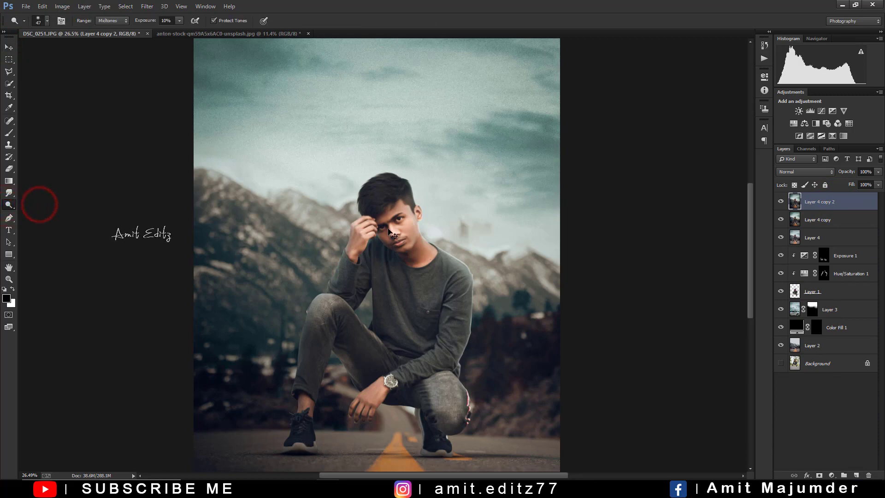
# Zoom in on the man's face and enlarge the Dodge brush
pyautogui.scroll(2, 391, 235)
pyautogui.scroll(3, 391, 236)
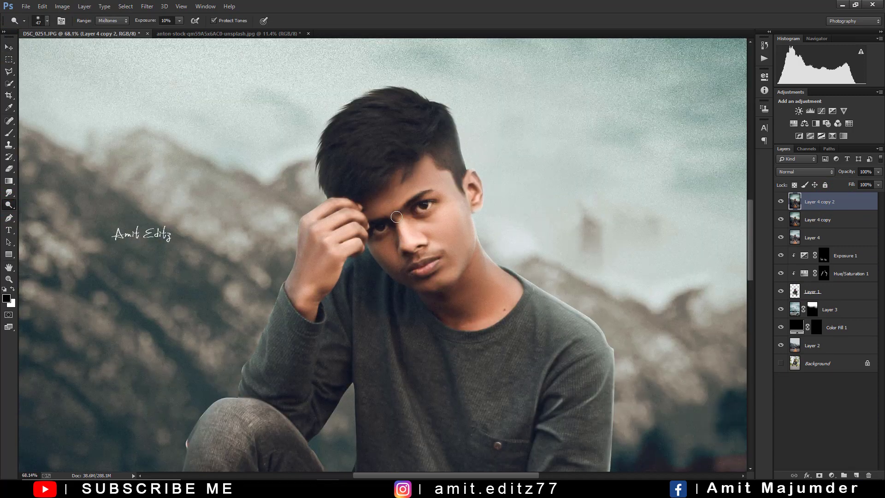
pyautogui.hscroll(-3, 392, 236)
pyautogui.moveTo(417, 205); pyautogui.dragTo(457, 205)
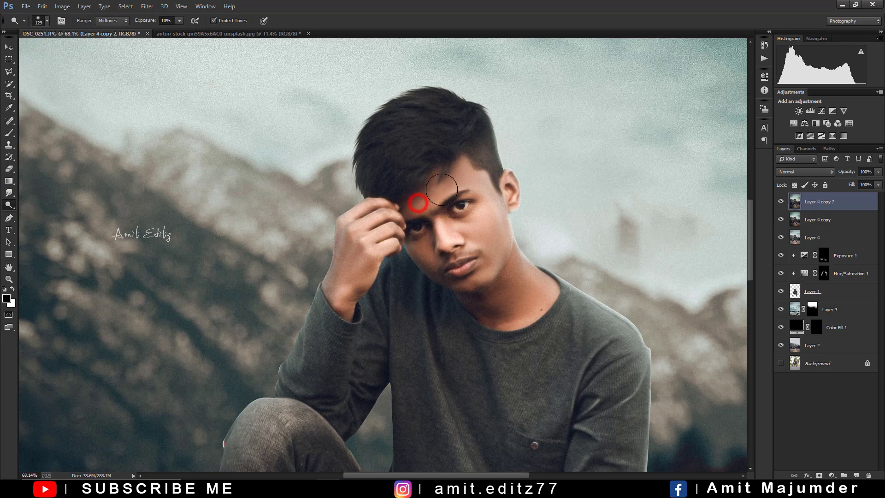
pyautogui.scroll(2, 441, 187)
pyautogui.moveTo(422, 239); pyautogui.dragTo(491, 250)
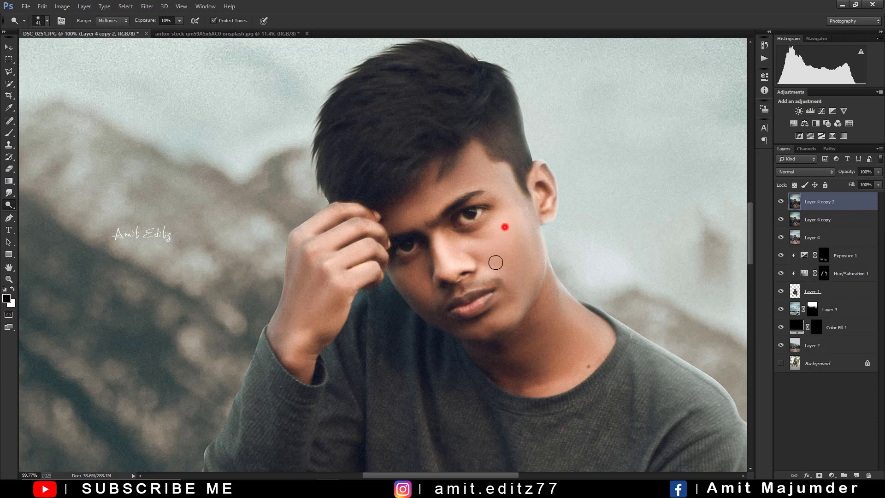
pyautogui.moveTo(544, 276); pyautogui.dragTo(555, 302)
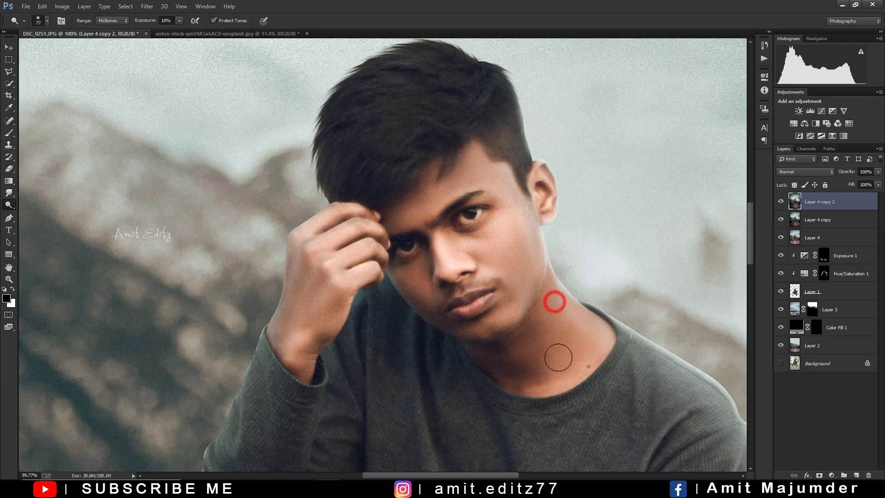
# Dodge the cheek, face, wrist and hand to lighten them
pyautogui.moveTo(406, 292); pyautogui.dragTo(406, 282)
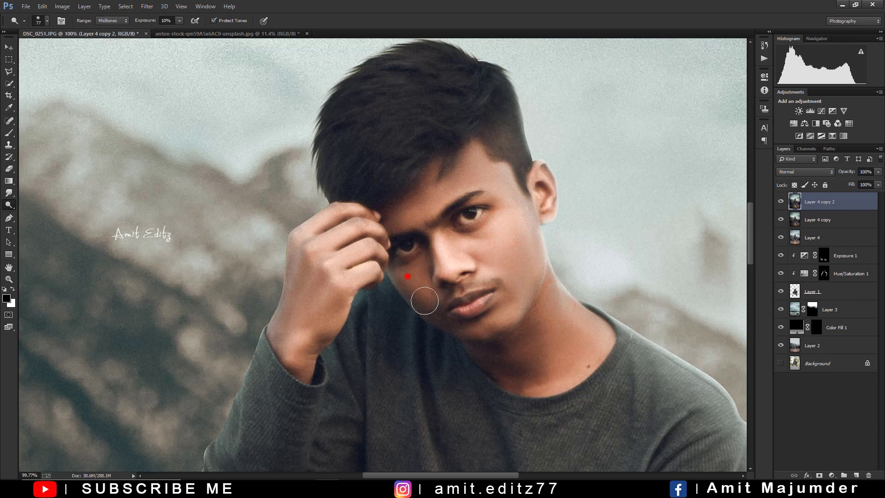
pyautogui.click(509, 233)
pyautogui.scroll(-3, 415, 212)
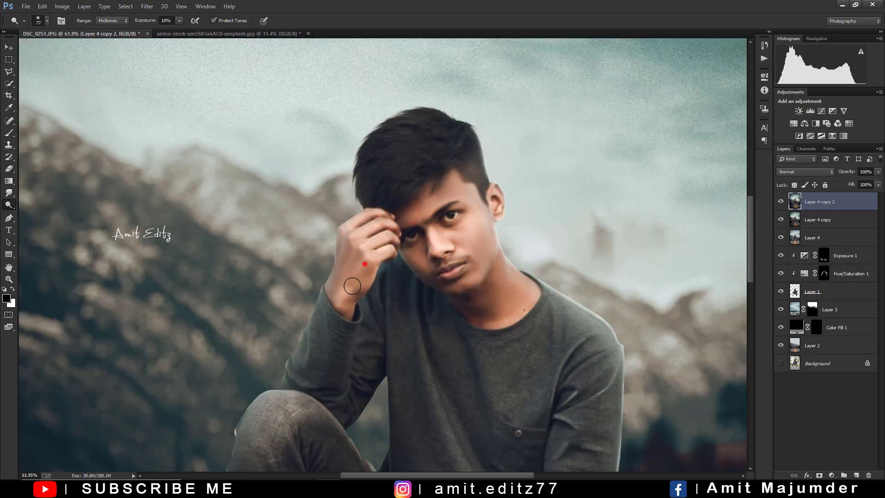
pyautogui.moveTo(352, 286); pyautogui.dragTo(340, 316)
pyautogui.scroll(-2, 340, 316)
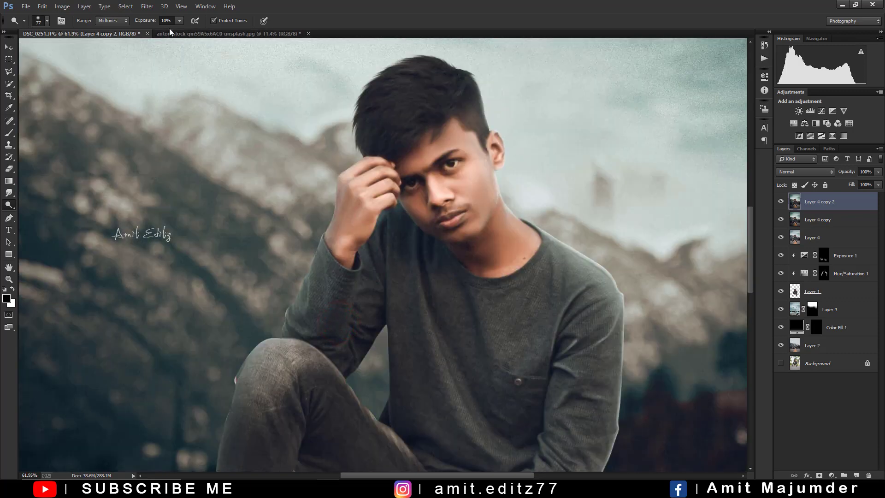
# Set Dodge exposure to 12% and lighten the neck, chest and sleeve
pyautogui.write('12')
pyautogui.press('Return')
pyautogui.click(406, 233)
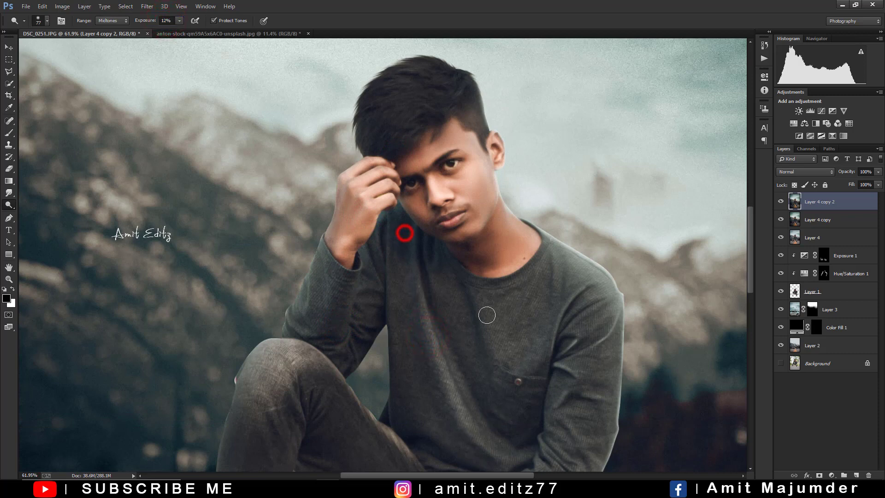
pyautogui.click(487, 317)
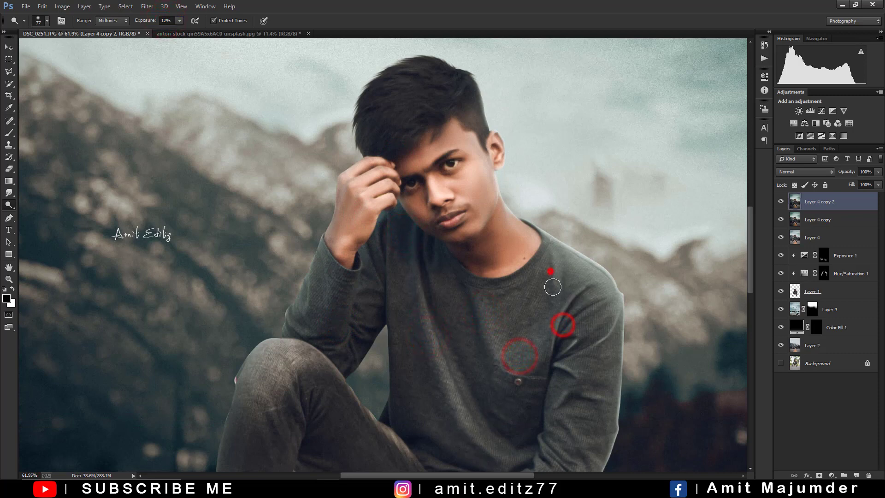
pyautogui.moveTo(552, 354); pyautogui.dragTo(559, 245)
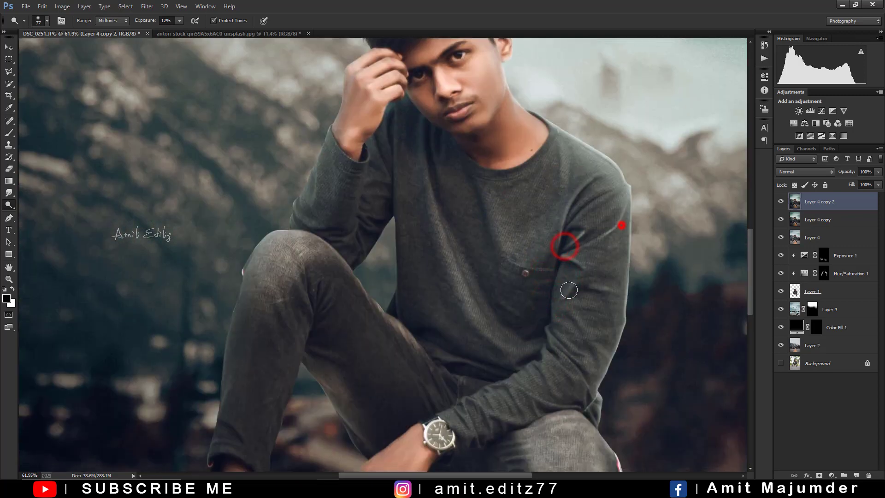
pyautogui.click(595, 270)
pyautogui.click(570, 301)
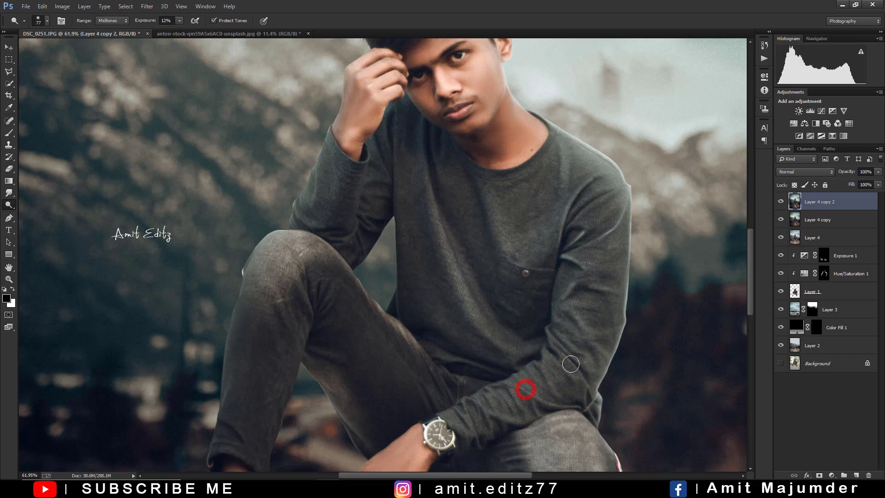
pyautogui.moveTo(544, 393); pyautogui.dragTo(569, 306)
# Dab highlights on the wrist, knee, sleeve, chest and thigh
pyautogui.click(449, 371)
pyautogui.click(584, 338)
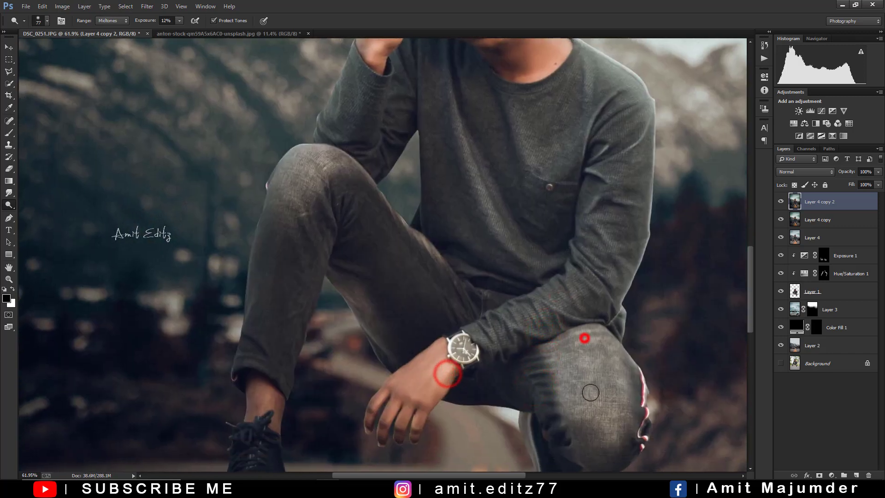
pyautogui.click(616, 361)
pyautogui.click(570, 378)
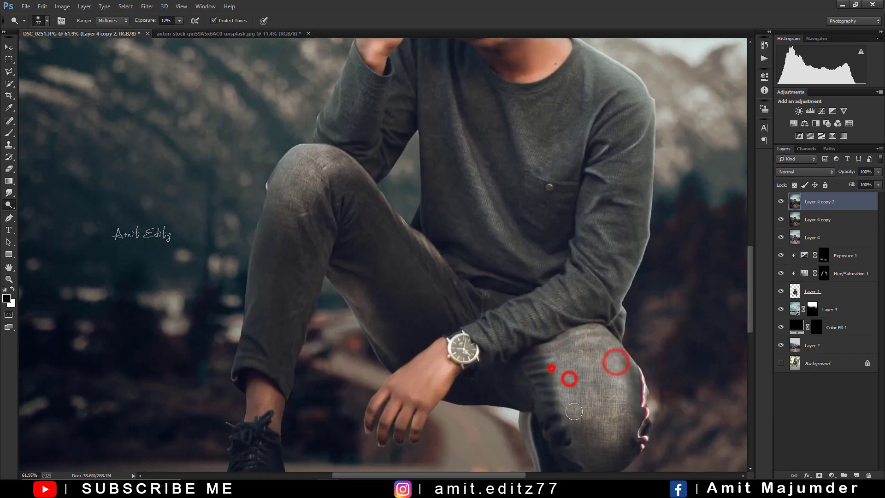
pyautogui.click(551, 368)
pyautogui.click(444, 360)
pyautogui.click(608, 179)
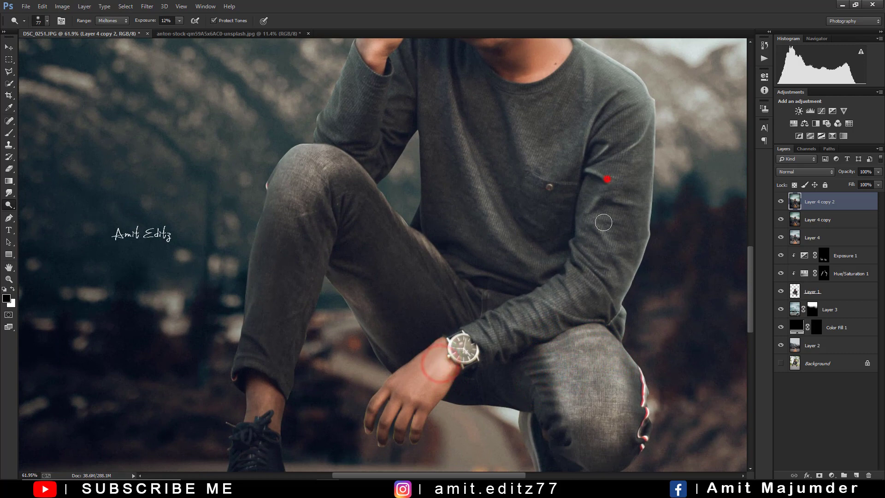
pyautogui.click(637, 197)
pyautogui.click(614, 221)
pyautogui.click(606, 244)
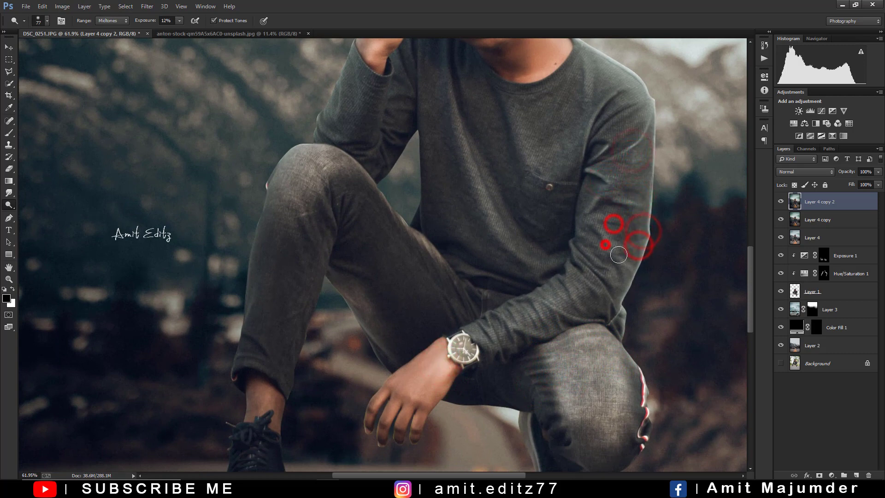
pyautogui.click(620, 263)
pyautogui.click(438, 127)
pyautogui.click(411, 232)
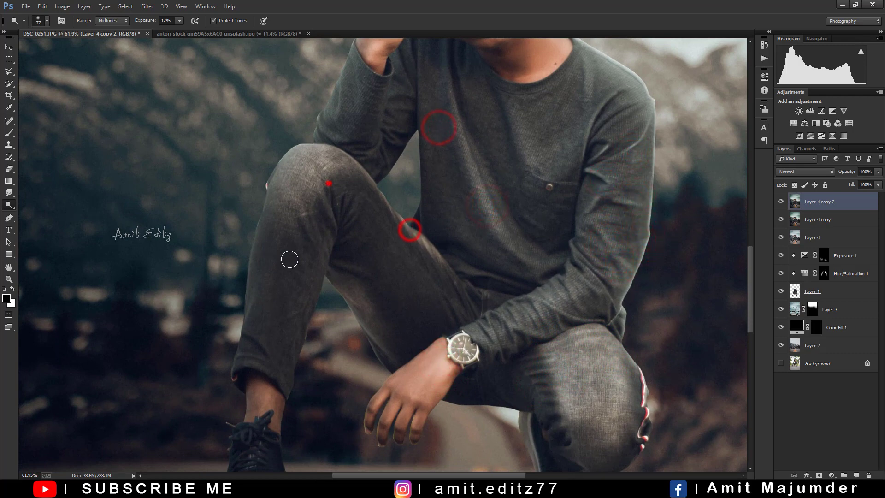
pyautogui.click(329, 183)
pyautogui.click(283, 253)
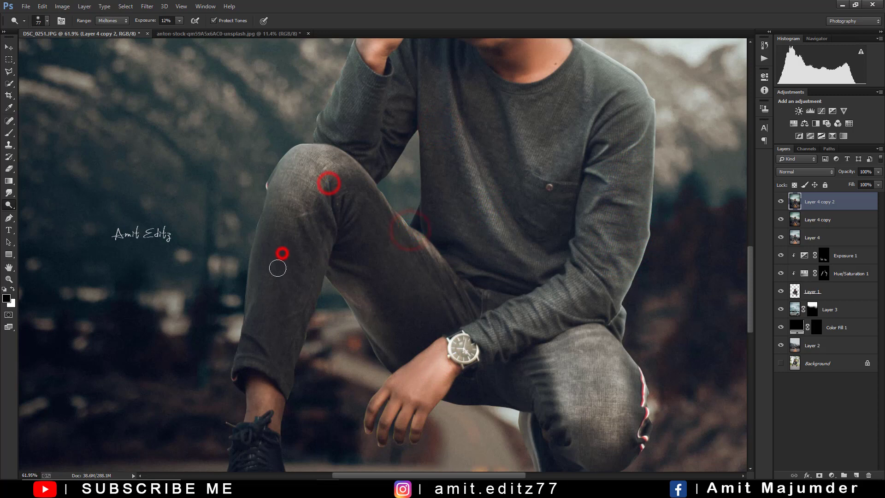
# Brighten highlights on the raised knee and down the shin to the ankle
pyautogui.click(288, 191)
pyautogui.click(296, 164)
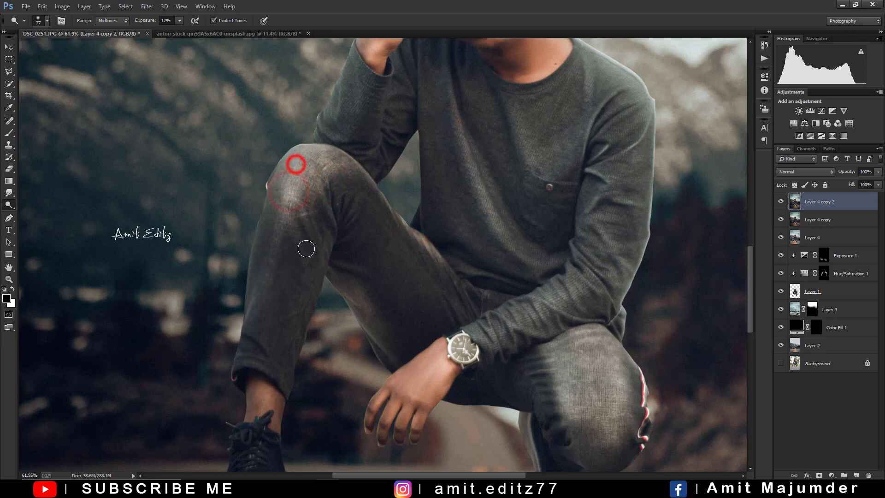
pyautogui.click(313, 241)
pyautogui.click(283, 279)
pyautogui.click(262, 336)
pyautogui.click(255, 405)
pyautogui.click(268, 329)
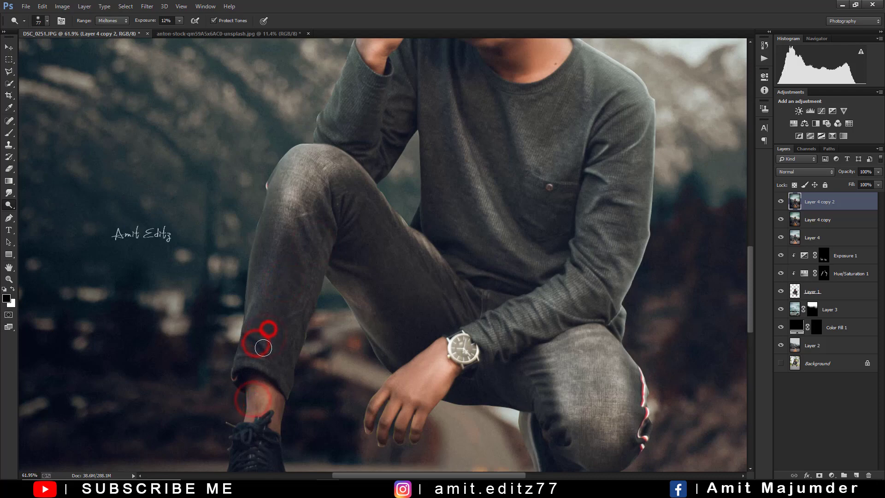
pyautogui.click(316, 190)
# Brighten the hair and the sleeve near the elbow, then fit the image on screen
pyautogui.scroll(5, 368, 187)
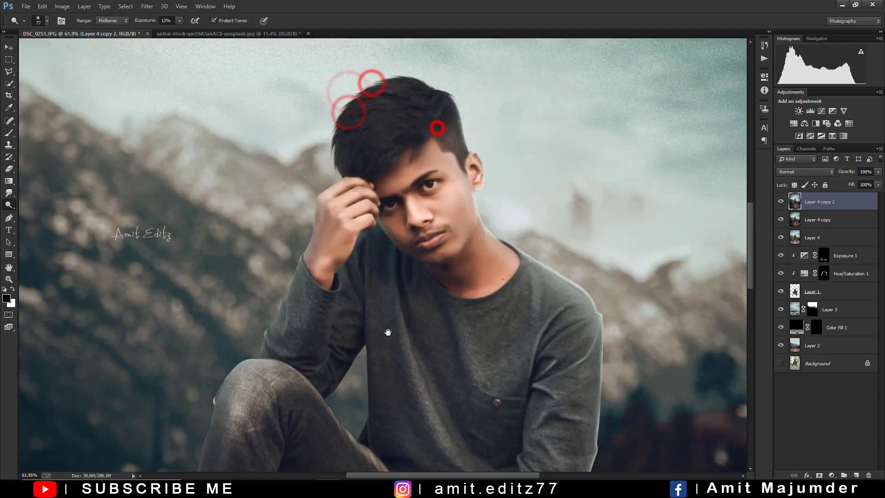
pyautogui.click(364, 277)
pyautogui.click(347, 301)
pyautogui.click(297, 306)
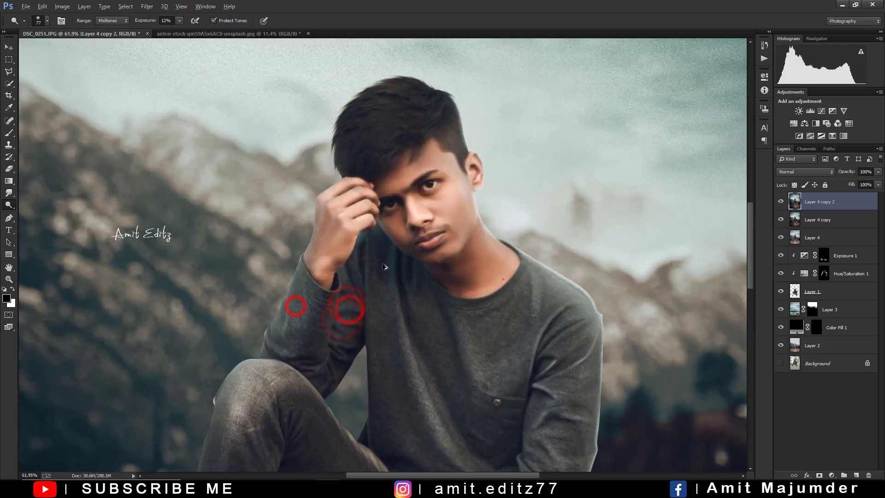
pyautogui.hotkey('ctrl', '0')
pyautogui.scroll(-2, 497, 287)
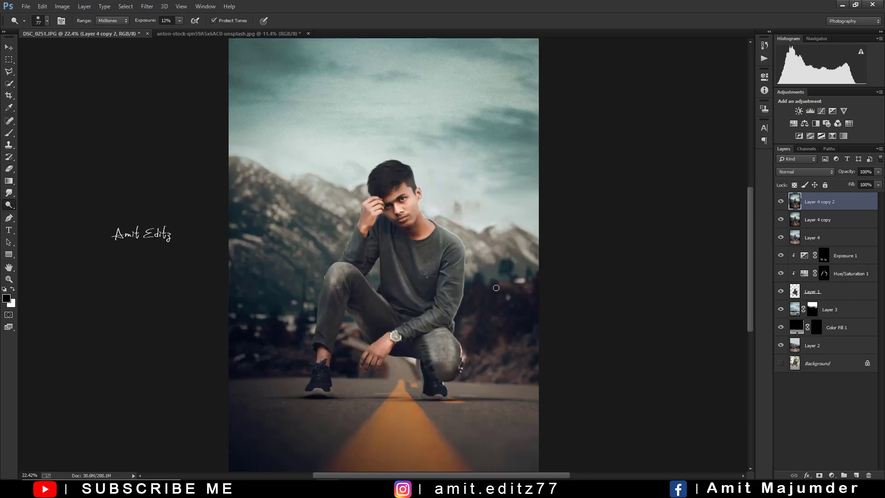
# Switch to the Burn tool at 18% exposure and darken shadows on the shirt and sleeves
pyautogui.rightClick(13, 212)
pyautogui.click(46, 212)
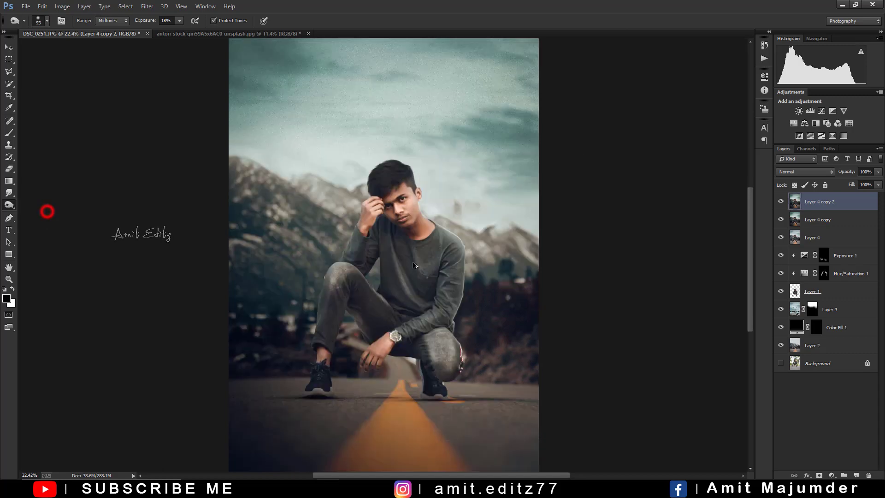
pyautogui.scroll(4, 429, 268)
pyautogui.click(363, 240)
pyautogui.click(447, 355)
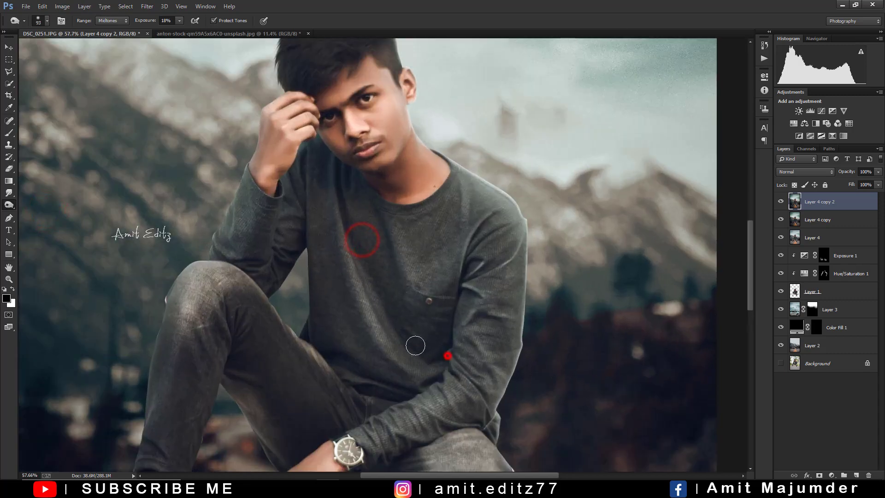
pyautogui.click(450, 304)
pyautogui.click(468, 322)
pyautogui.click(510, 328)
pyautogui.click(487, 321)
pyautogui.click(435, 361)
pyautogui.click(397, 381)
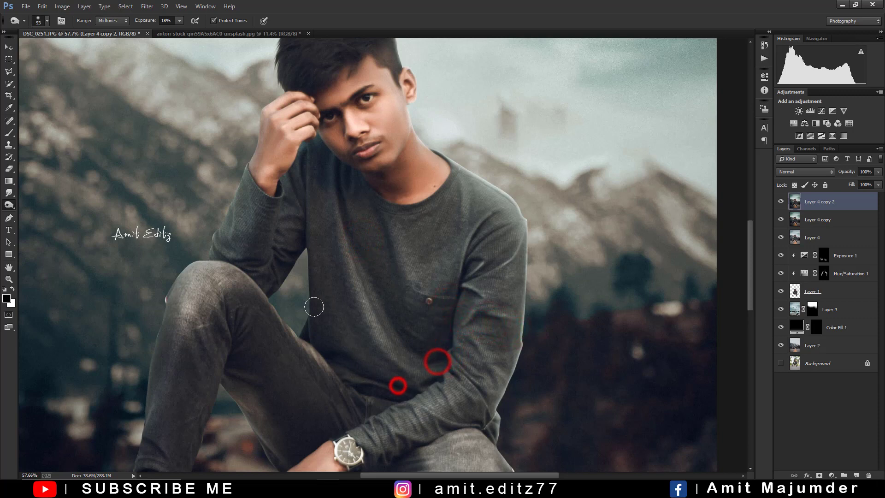
# Burn the shadows on the thighs and in the gaps below the thigh and beside the knee
pyautogui.click(295, 356)
pyautogui.click(301, 285)
pyautogui.scroll(-2, 301, 286)
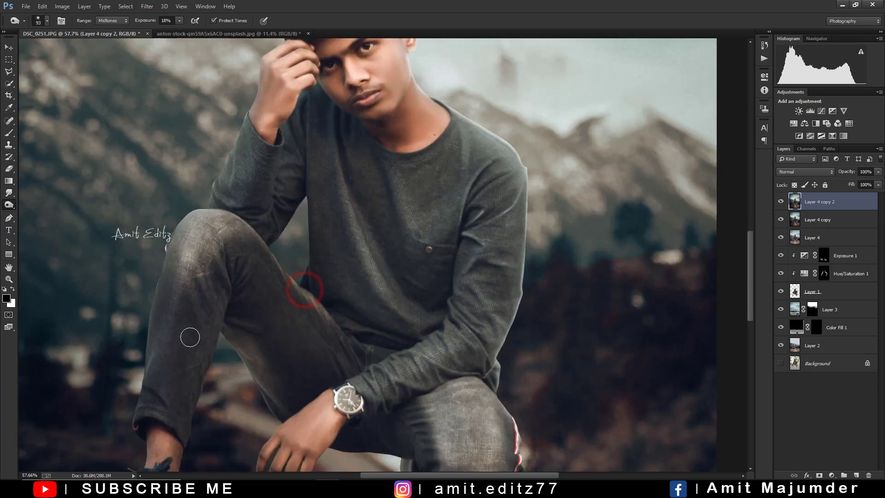
pyautogui.click(217, 330)
pyautogui.click(217, 311)
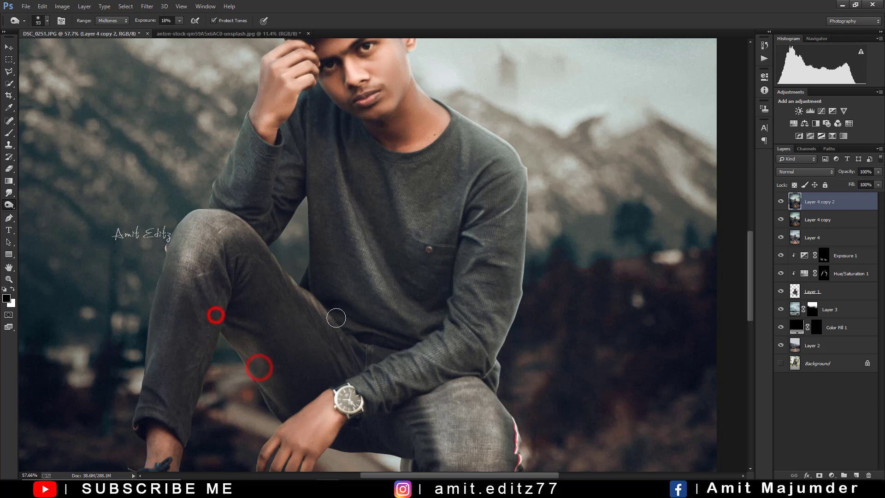
pyautogui.scroll(-3, 319, 339)
pyautogui.click(382, 385)
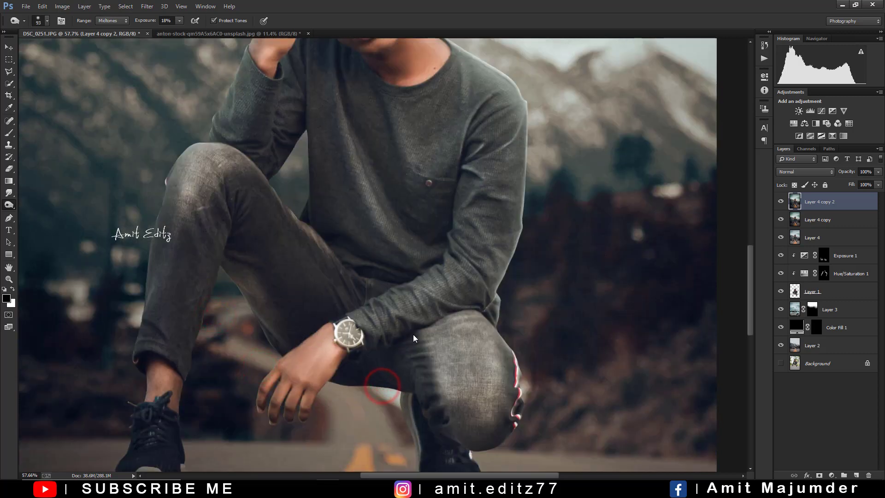
pyautogui.click(418, 406)
# Darken the wrist, forearm and lower left leg shadows, then fit the whole image on screen
pyautogui.click(366, 354)
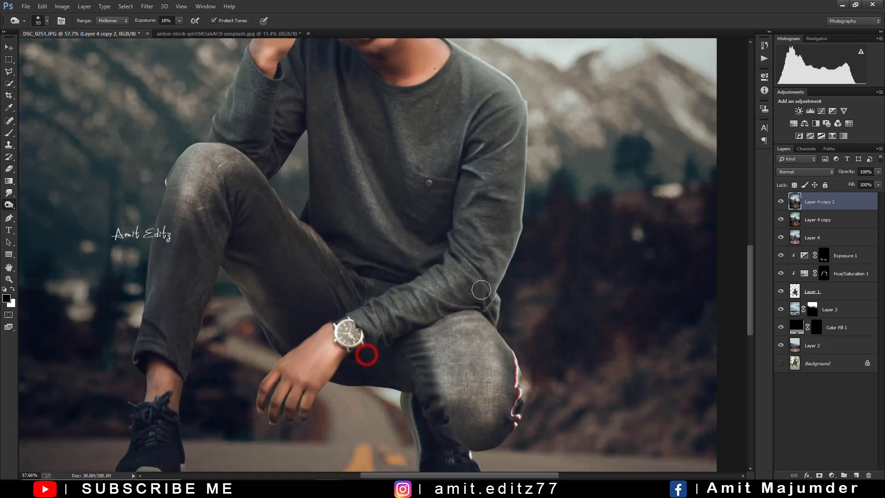
pyautogui.click(456, 318)
pyautogui.click(375, 297)
pyautogui.click(204, 318)
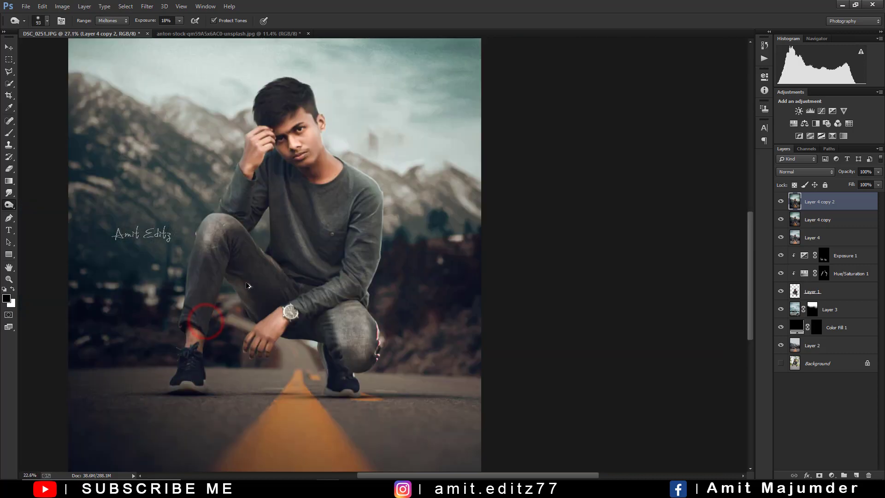
pyautogui.hotkey('ctrl', '0')
pyautogui.scroll(-1, 263, 285)
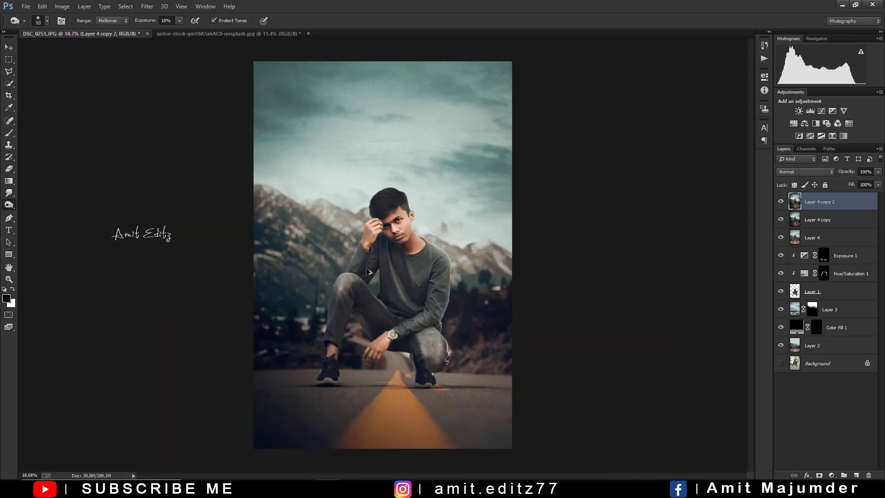
pyautogui.click(9, 48)
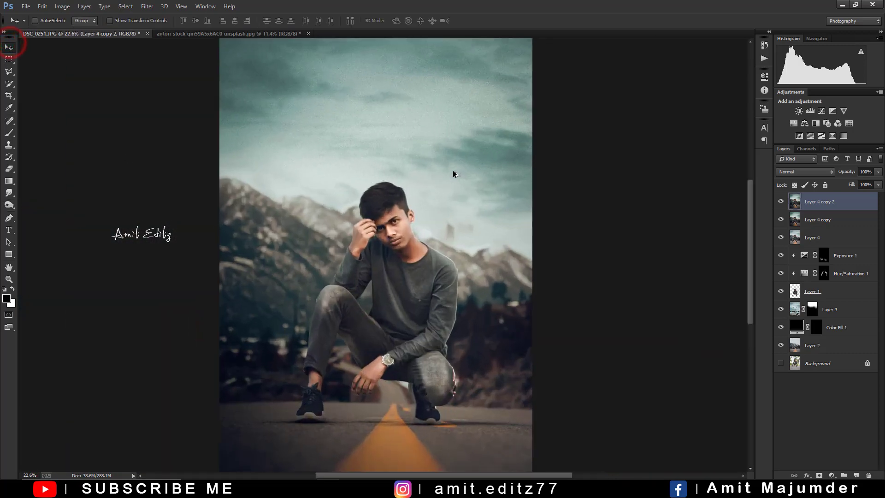
# Add a Warming Filter (81) photo filter adjustment layer and lower its opacity
pyautogui.click(830, 463)
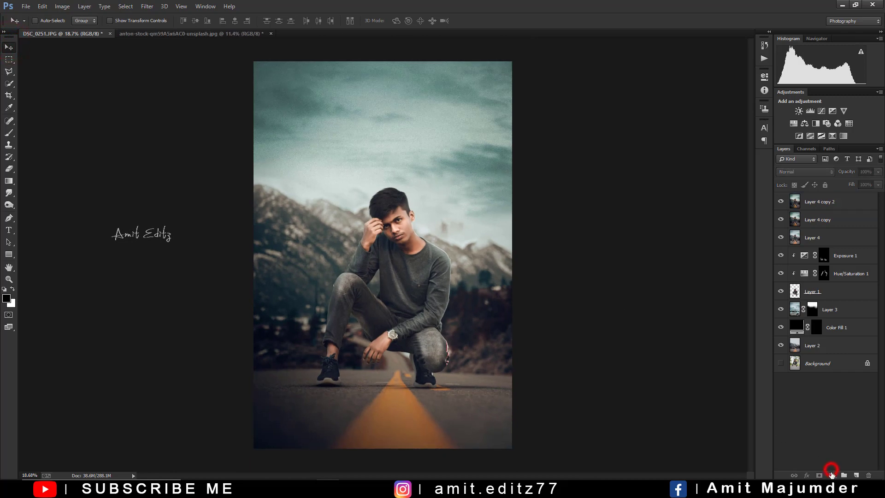
pyautogui.click(819, 392)
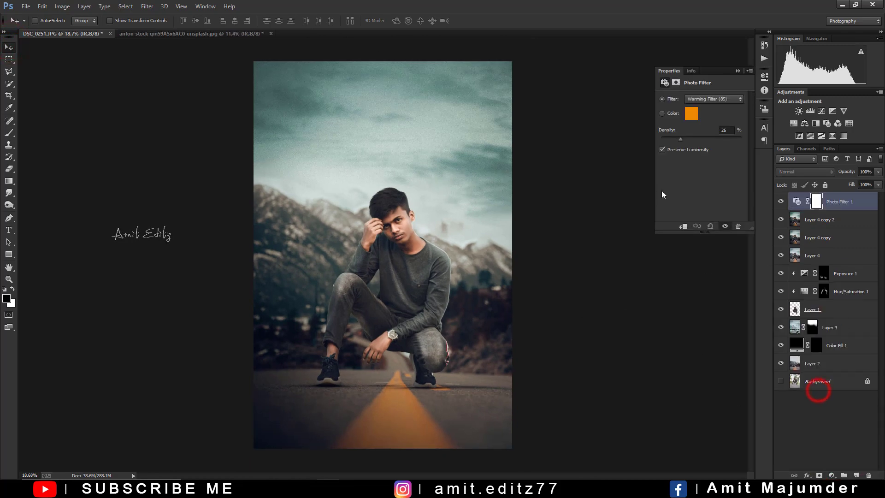
pyautogui.click(712, 99)
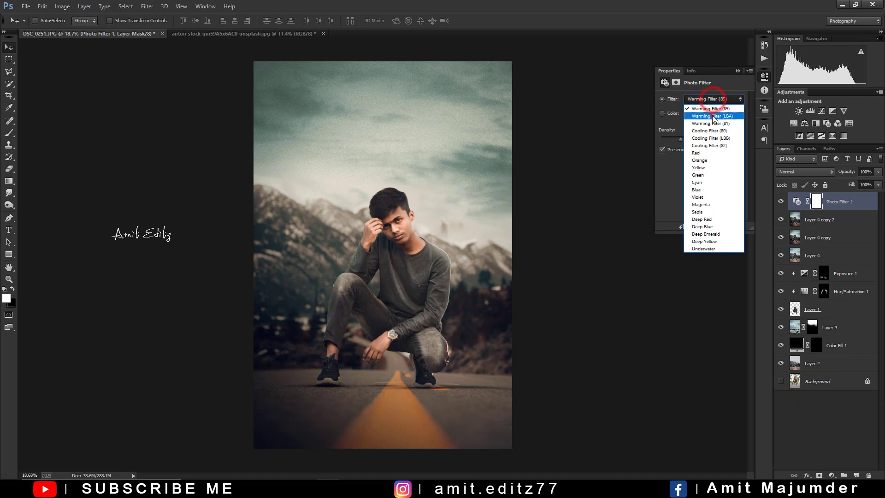
pyautogui.click(712, 117)
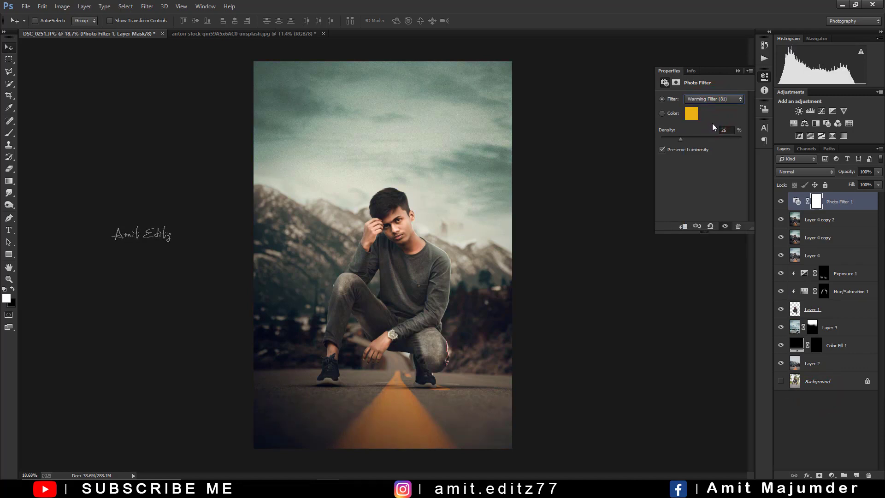
pyautogui.click(739, 71)
pyautogui.click(878, 171)
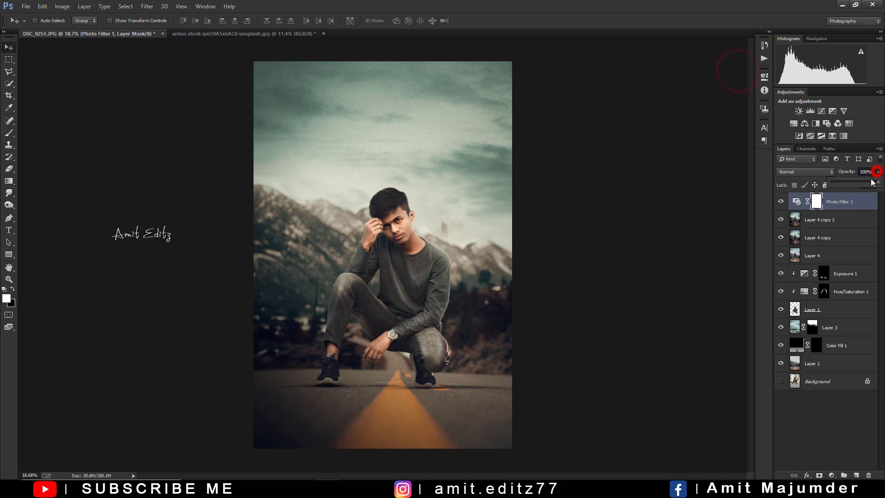
# Merge the photo filter into Layer 4 copy 2 and add a new empty Layer 5
pyautogui.keyDown('ctrl'); pyautogui.click(830, 220); pyautogui.keyUp('ctrl')
pyautogui.rightClick(830, 219)
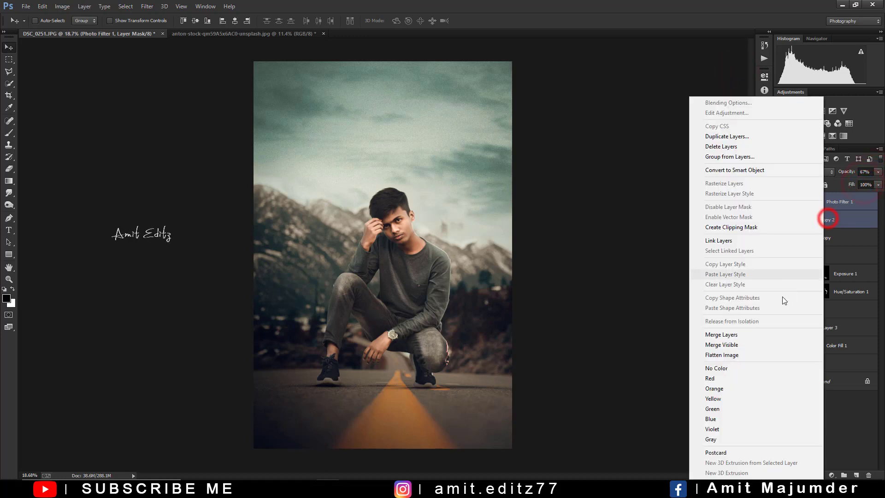
pyautogui.click(730, 335)
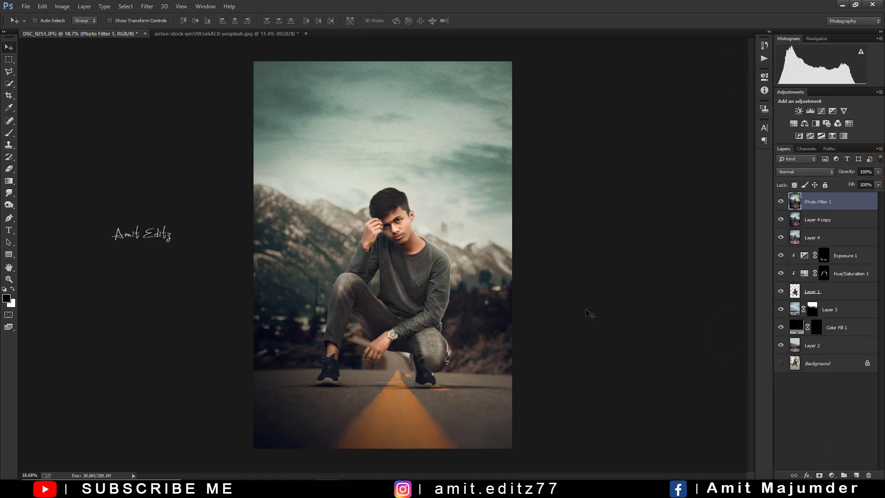
pyautogui.click(856, 476)
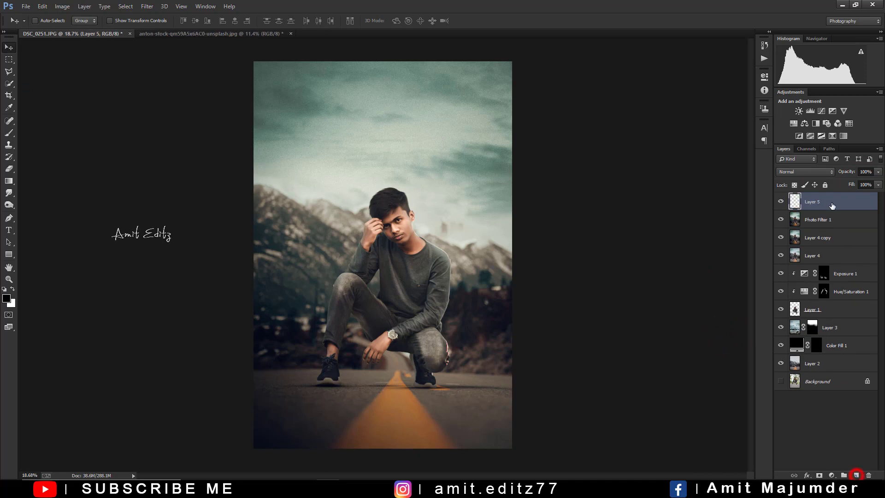
# Set Layer 5 to Overlay and ready a light-coloured, very large Brush at 48% opacity
pyautogui.click(802, 174)
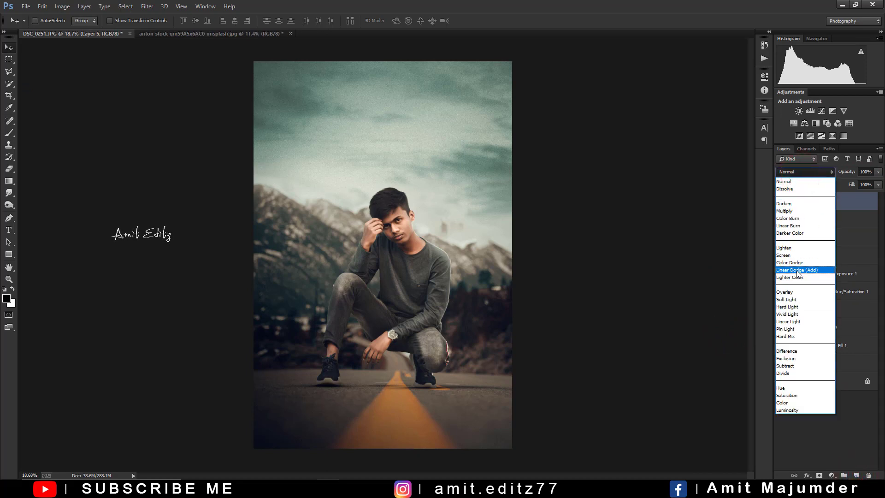
pyautogui.click(787, 292)
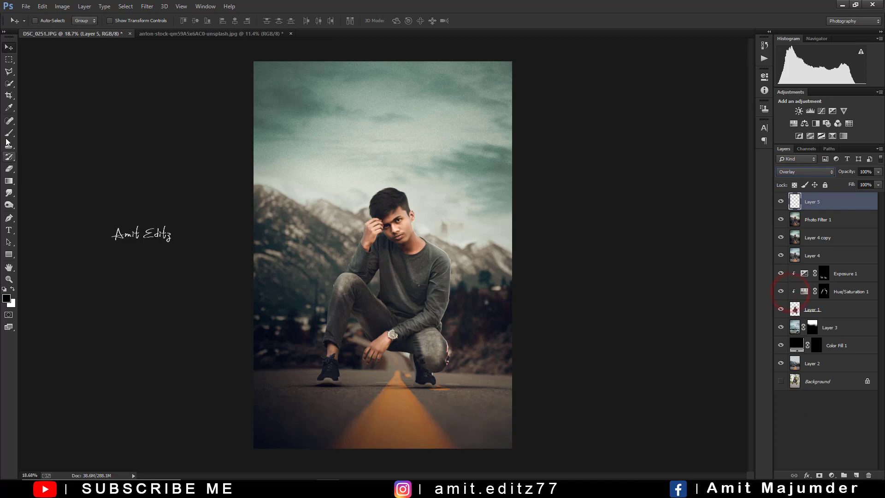
pyautogui.click(9, 133)
pyautogui.keyDown('alt'); pyautogui.click(432, 210); pyautogui.keyUp('alt')
pyautogui.scroll(3, 447, 238)
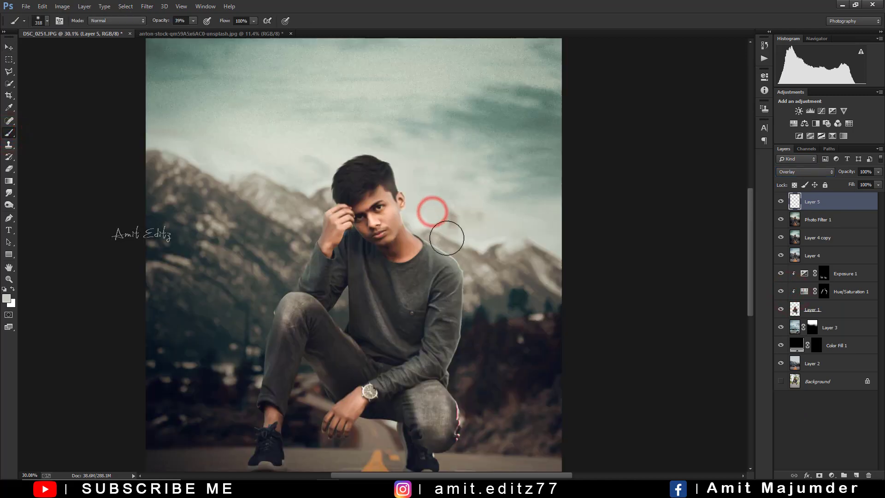
pyautogui.moveTo(460, 235); pyautogui.dragTo(501, 248)
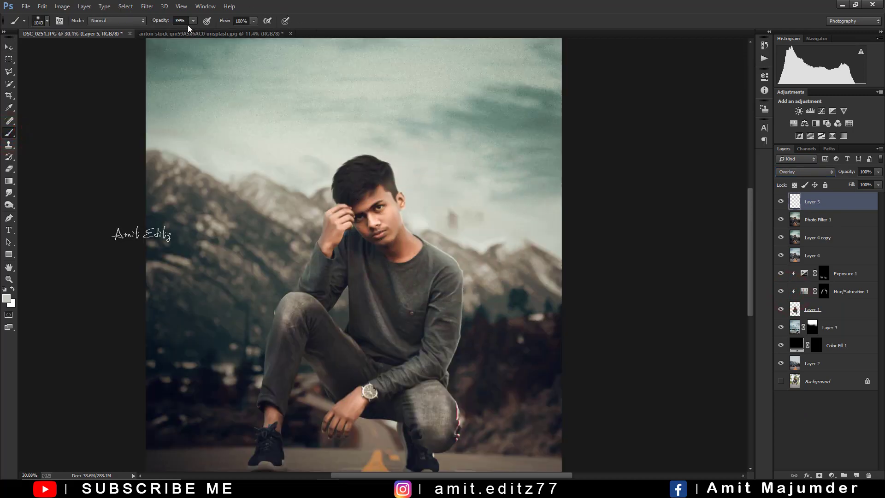
pyautogui.write('48')
pyautogui.click(475, 260)
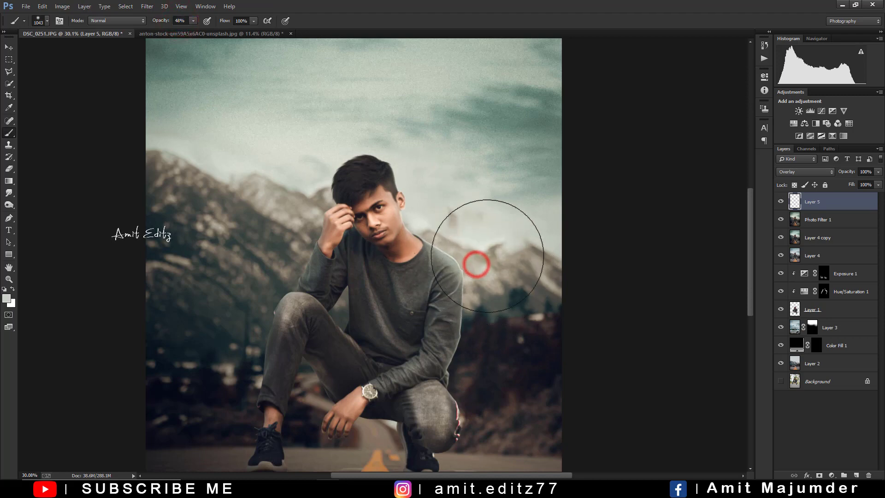
# Dab soft mist over the sky and the mountains on both sides of the man's head
pyautogui.click(451, 214)
pyautogui.click(289, 179)
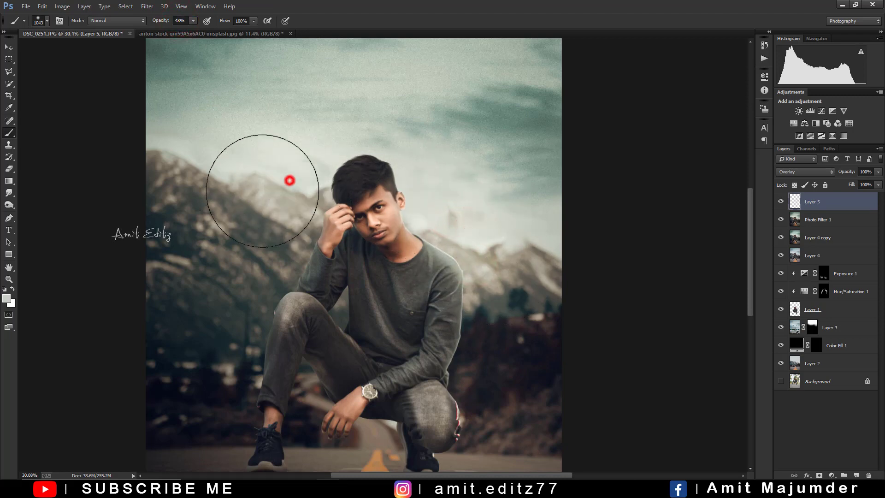
pyautogui.click(217, 166)
pyautogui.scroll(-3, 218, 166)
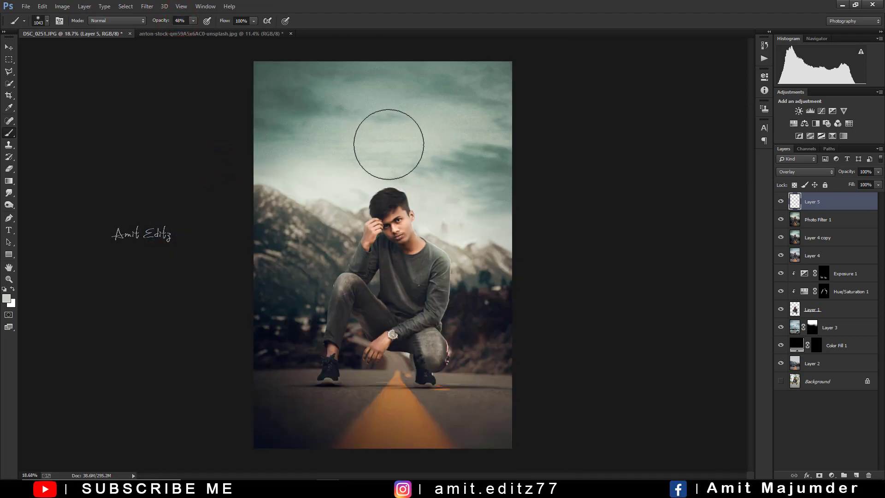
pyautogui.click(379, 157)
pyautogui.click(438, 133)
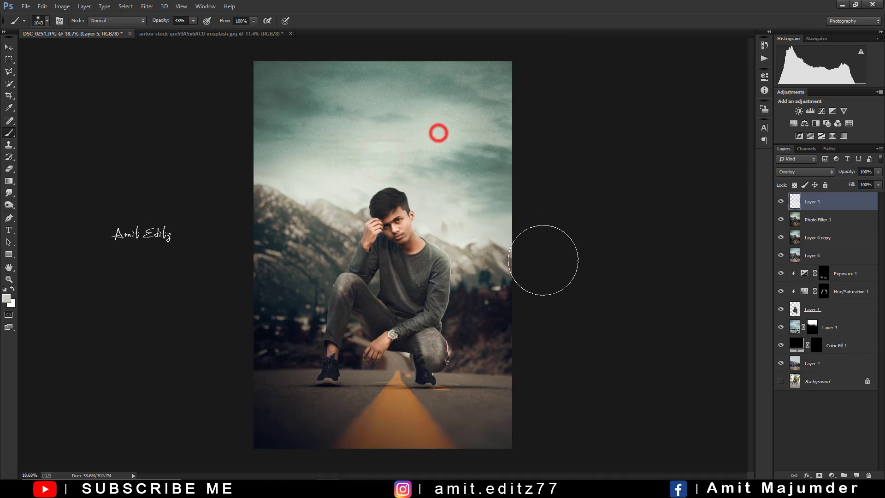
pyautogui.click(470, 267)
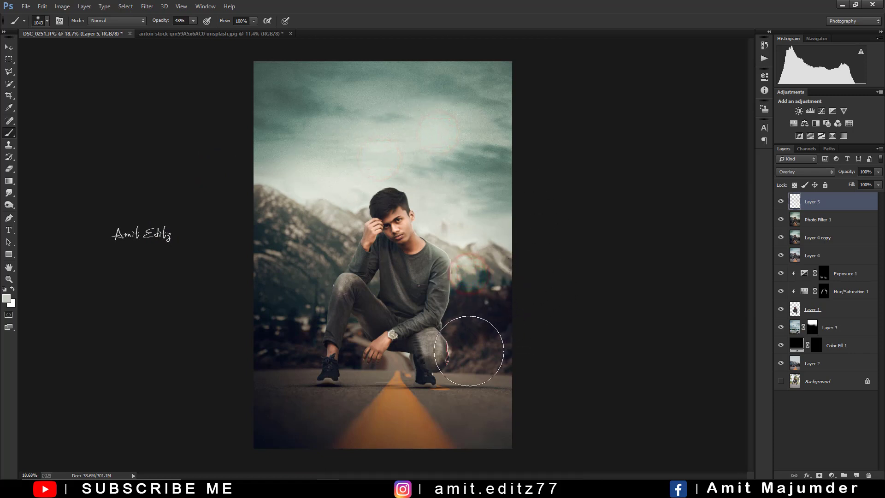
pyautogui.click(336, 236)
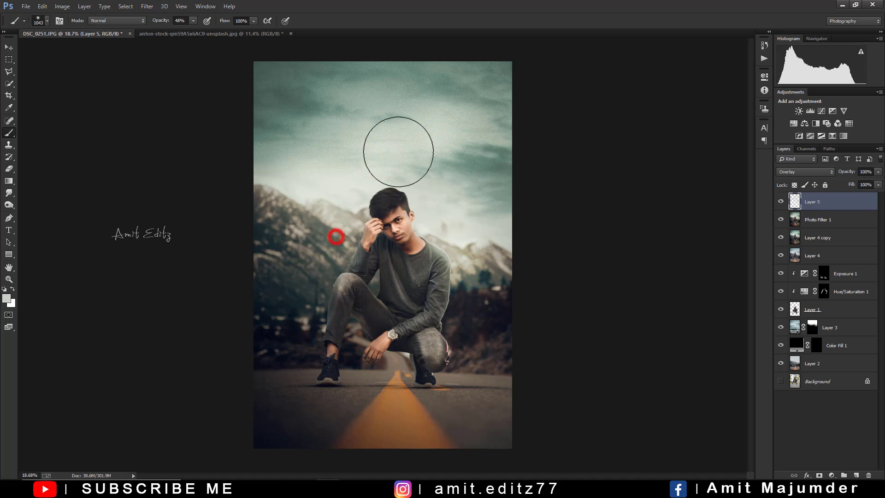
pyautogui.scroll(-2, 637, 282)
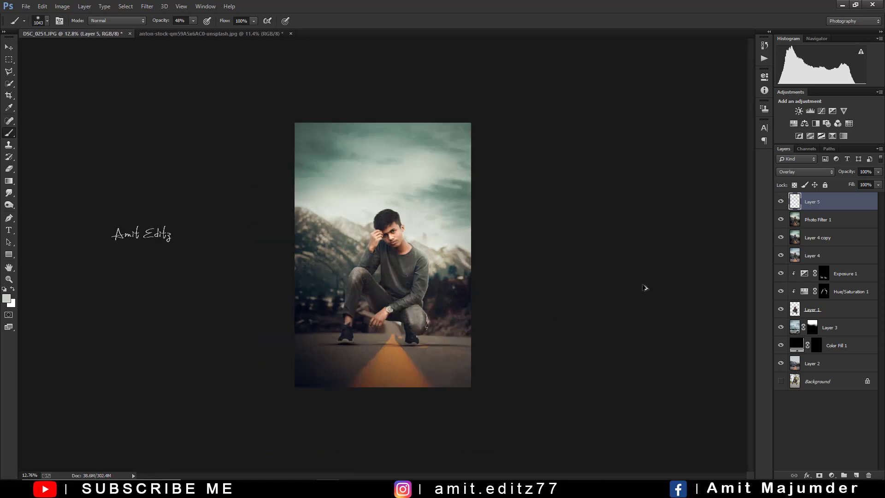
pyautogui.scroll(2, 644, 288)
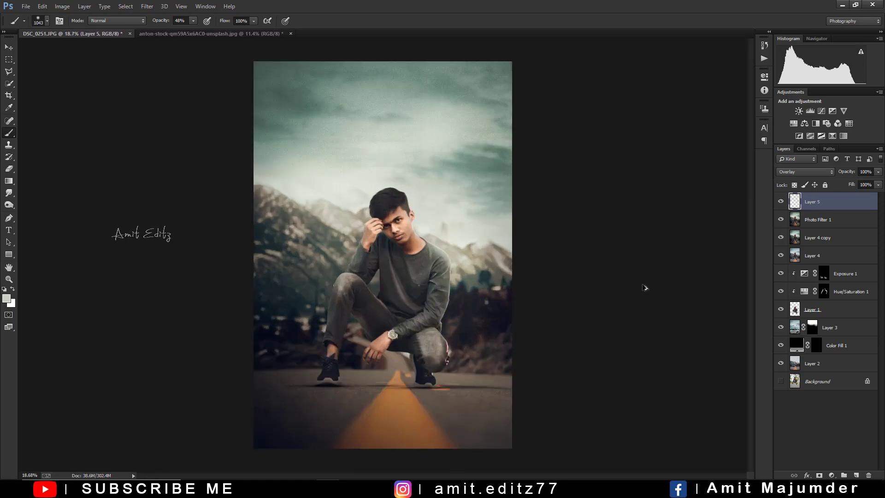
# Compare the mist layer on and off, then merge it with Photo Filter 1
pyautogui.click(782, 205)
pyautogui.click(781, 203)
pyautogui.click(877, 171)
pyautogui.keyDown('shift'); pyautogui.click(846, 223); pyautogui.keyUp('shift')
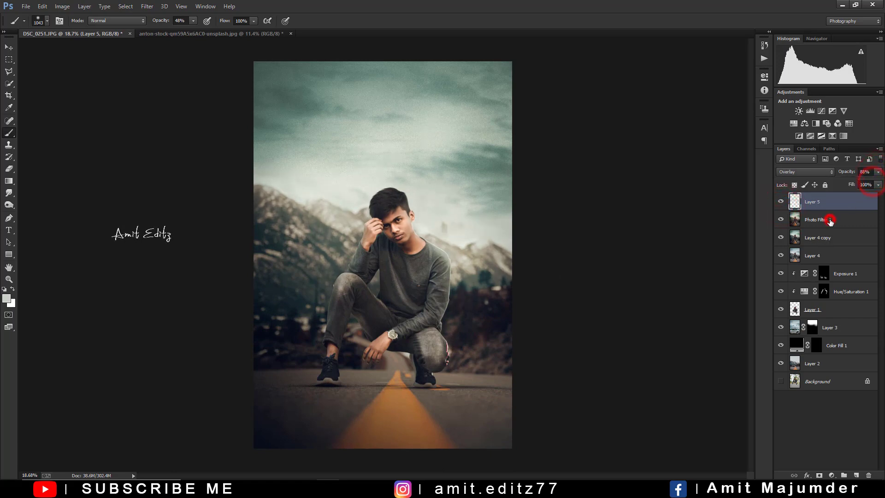
pyautogui.rightClick(822, 220)
pyautogui.click(732, 336)
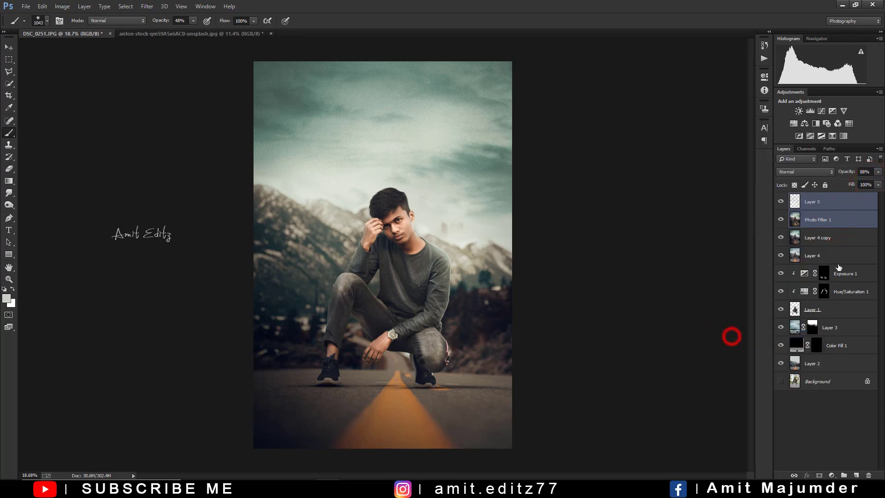
# Merge the result down into Layer 4 copy, then merge all visible layers
pyautogui.rightClick(837, 203)
pyautogui.click(759, 336)
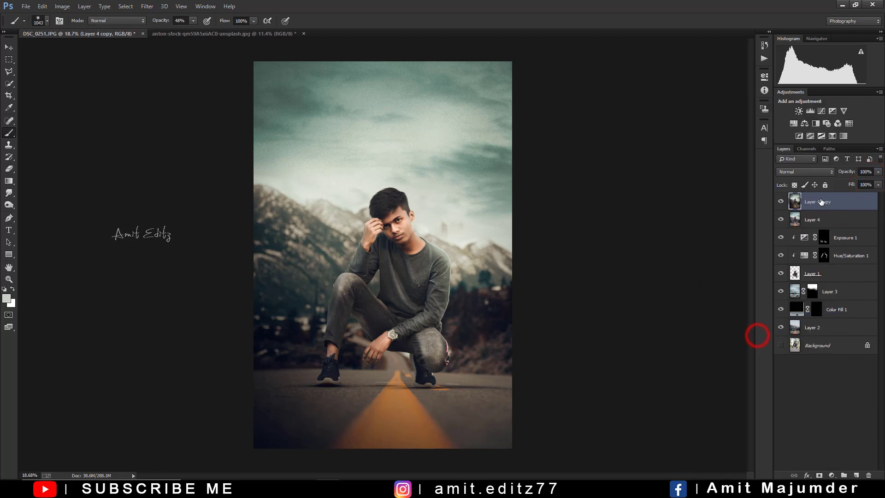
pyautogui.rightClick(824, 203)
pyautogui.click(736, 345)
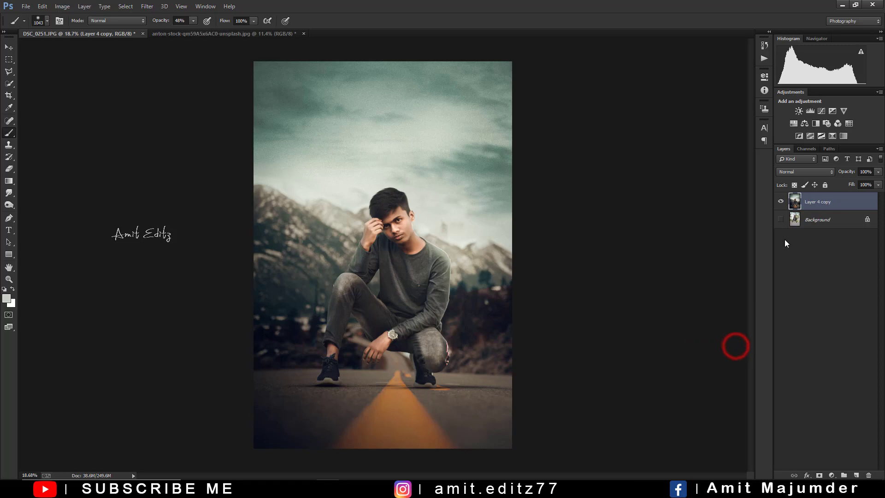
pyautogui.click(784, 220)
pyautogui.scroll(1, 458, 259)
pyautogui.scroll(2, 457, 258)
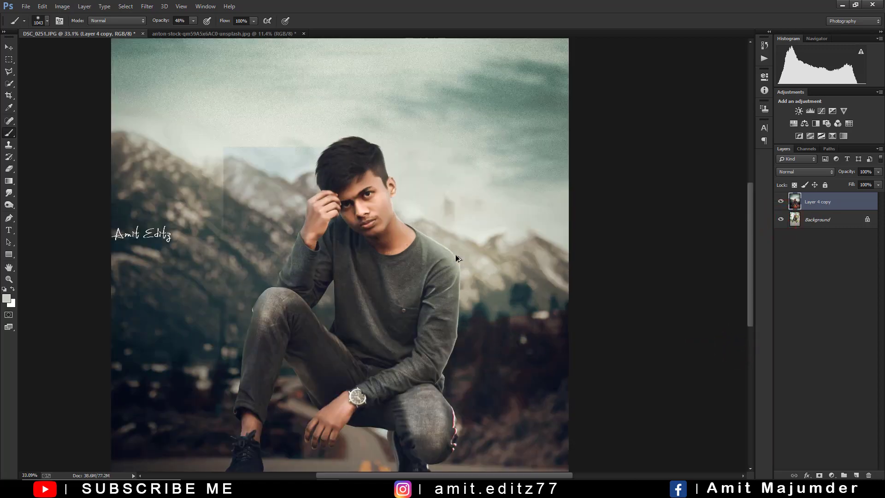
pyautogui.scroll(-1, 458, 259)
pyautogui.scroll(3, 457, 258)
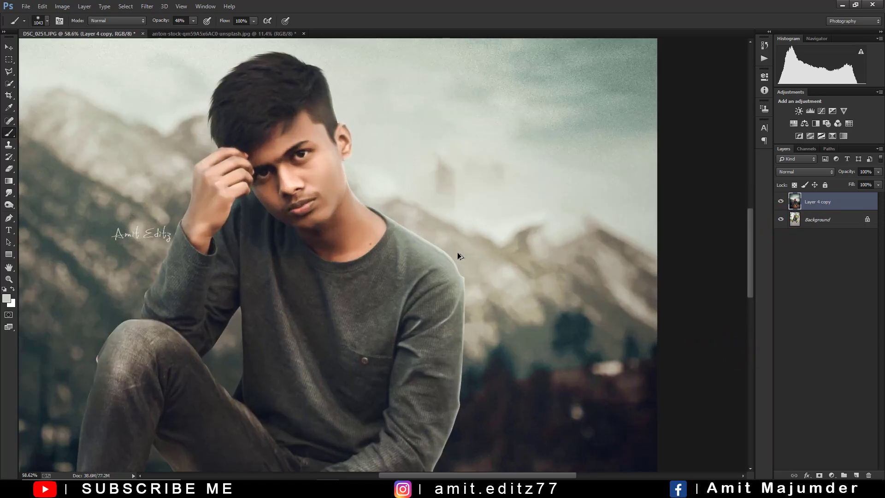
pyautogui.scroll(-2, 458, 253)
pyautogui.scroll(-2, 457, 253)
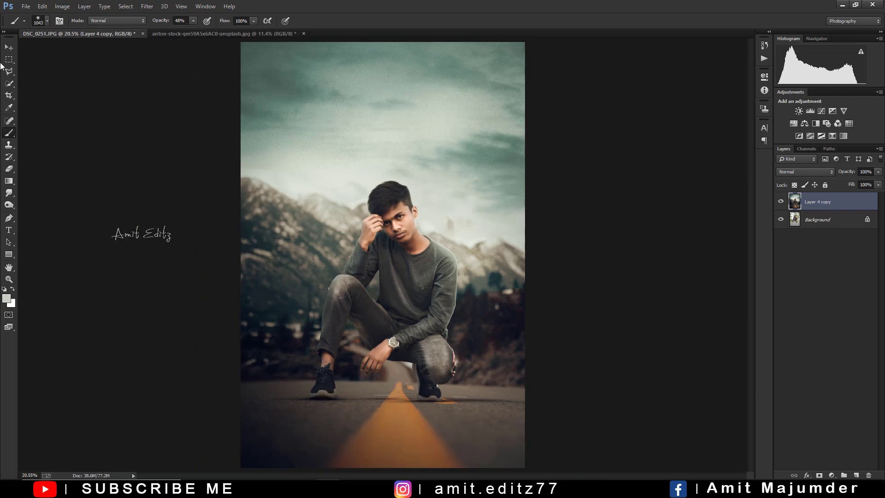
pyautogui.click(9, 47)
pyautogui.scroll(-1, 224, 161)
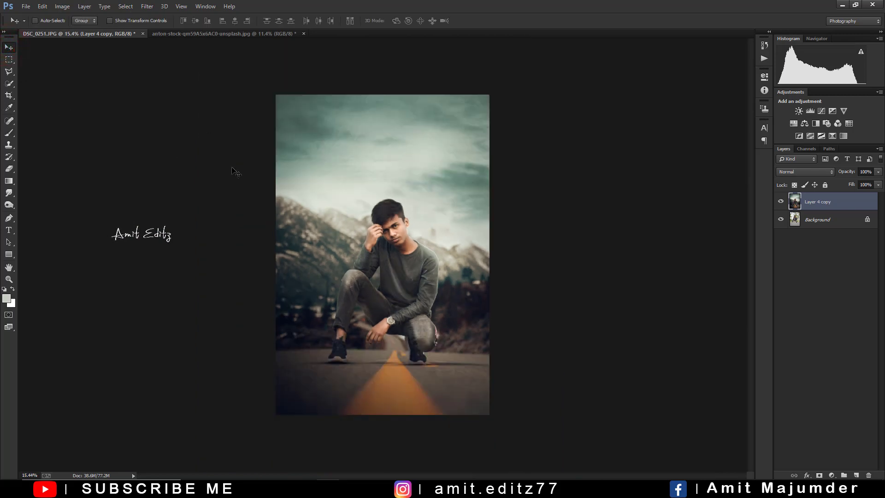
pyautogui.scroll(1, 354, 228)
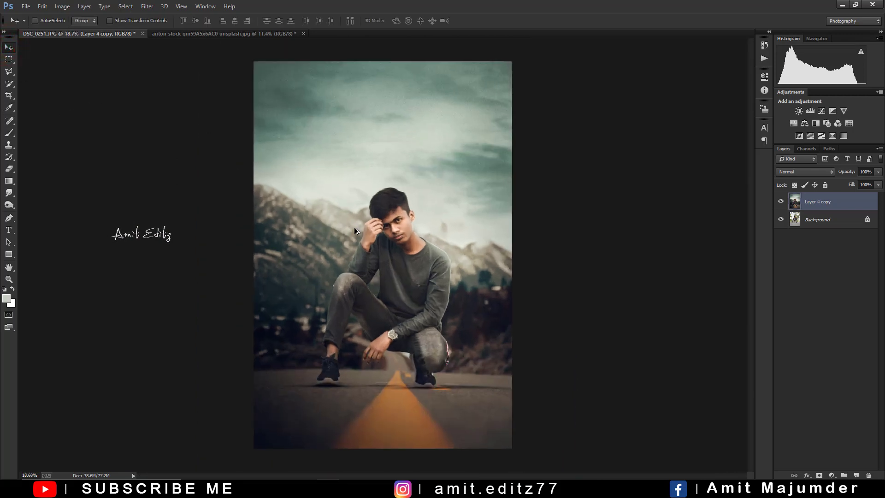
pyautogui.click(781, 202)
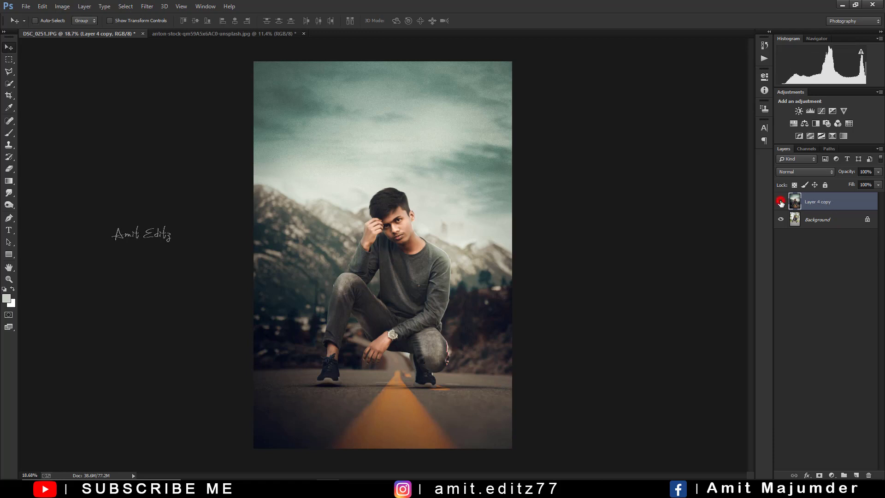
pyautogui.click(781, 202)
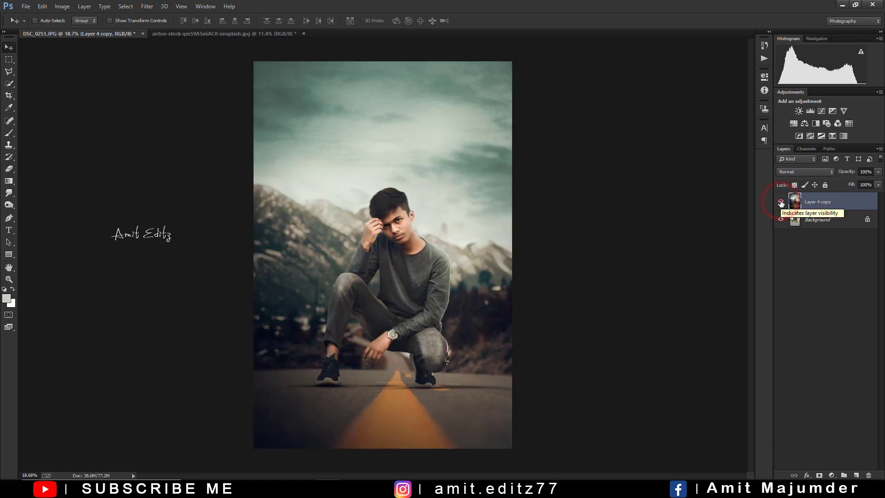
pyautogui.click(781, 202)
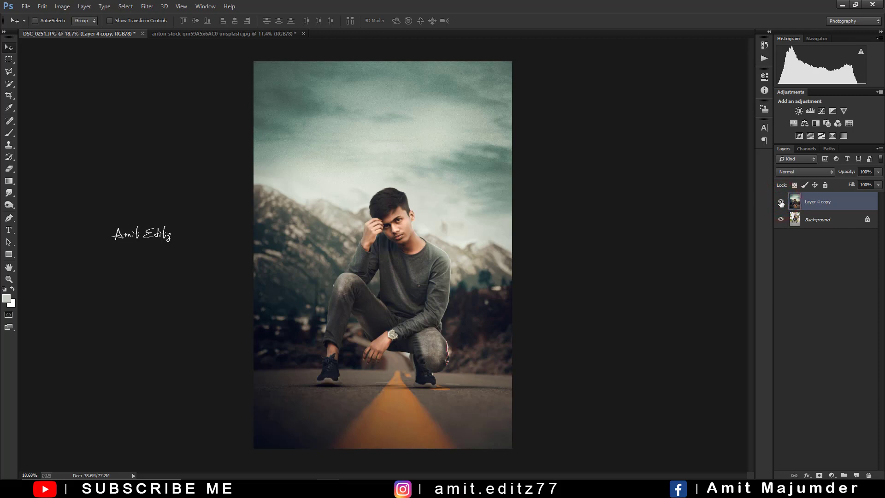